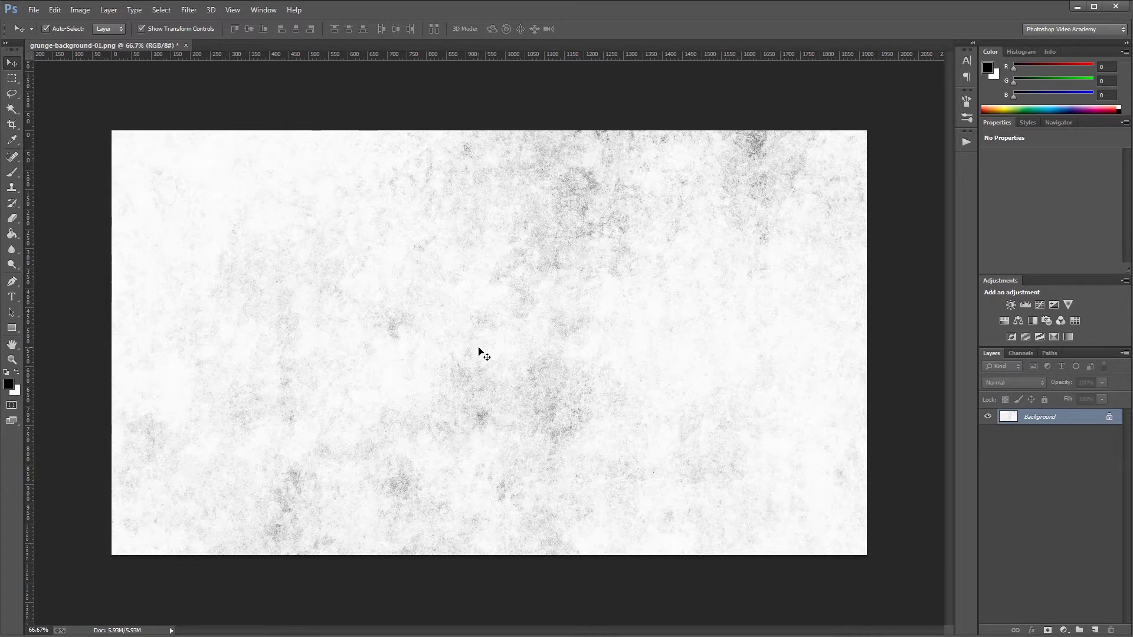
# Add a solid color fill layer in BCAB85 above the grunge background and set its opacity to 35%.
pyautogui.click(1064, 630)
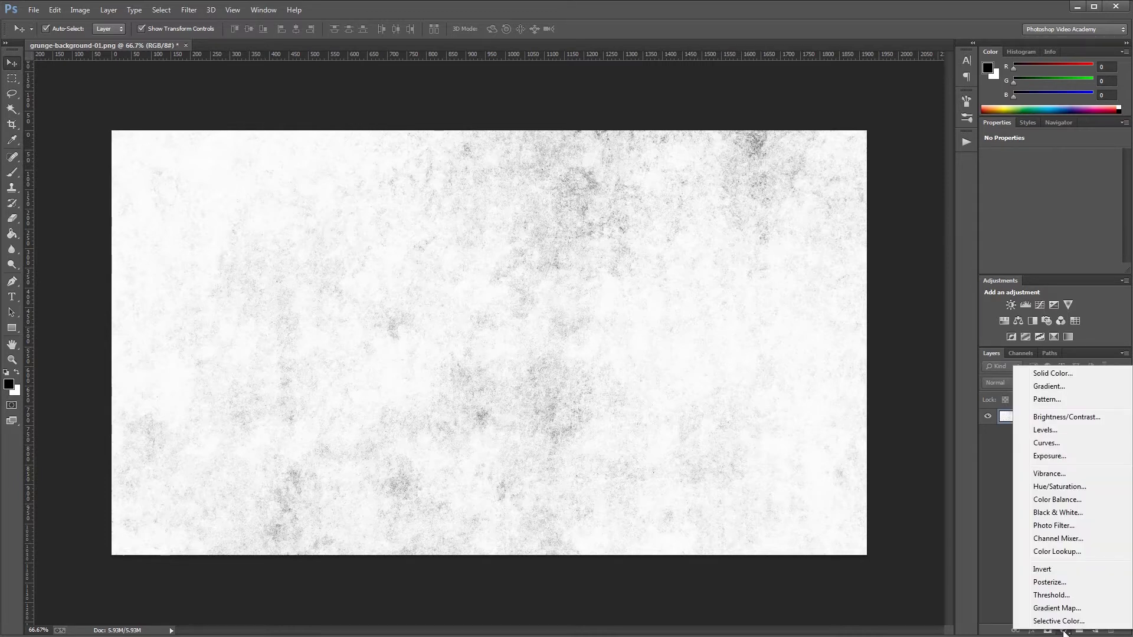
pyautogui.click(1054, 372)
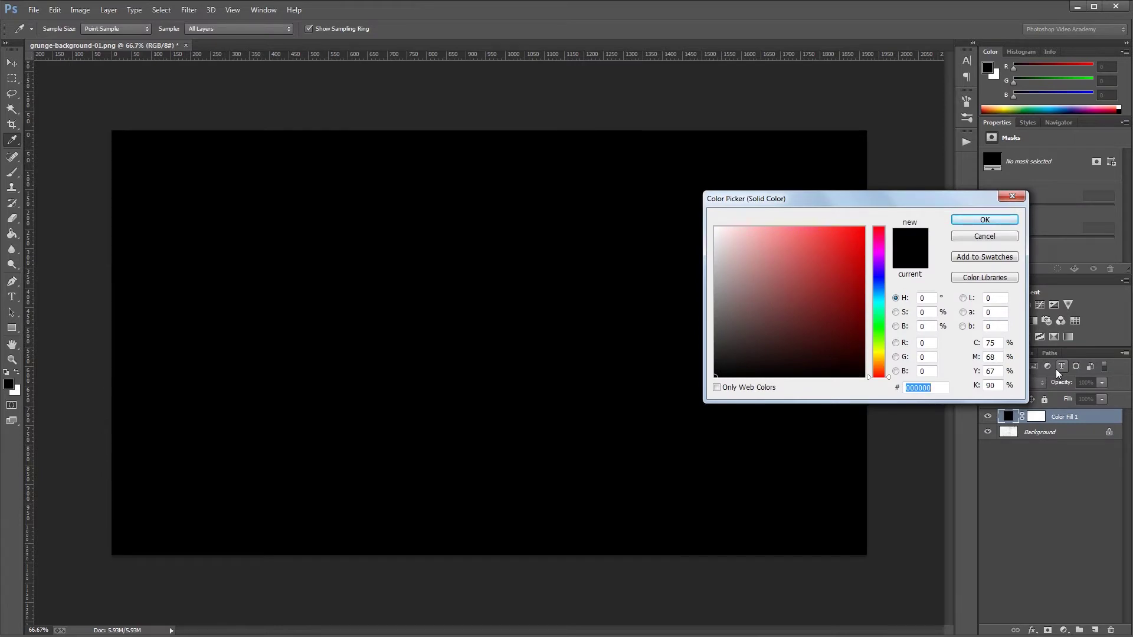
pyautogui.write('BCA')
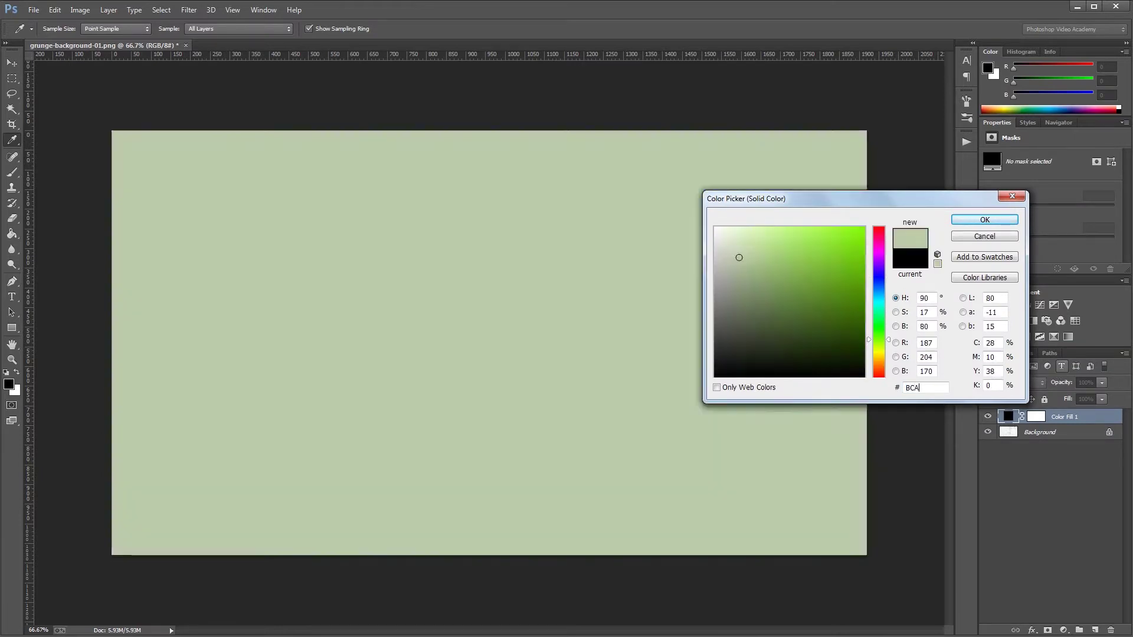
pyautogui.write('B85')
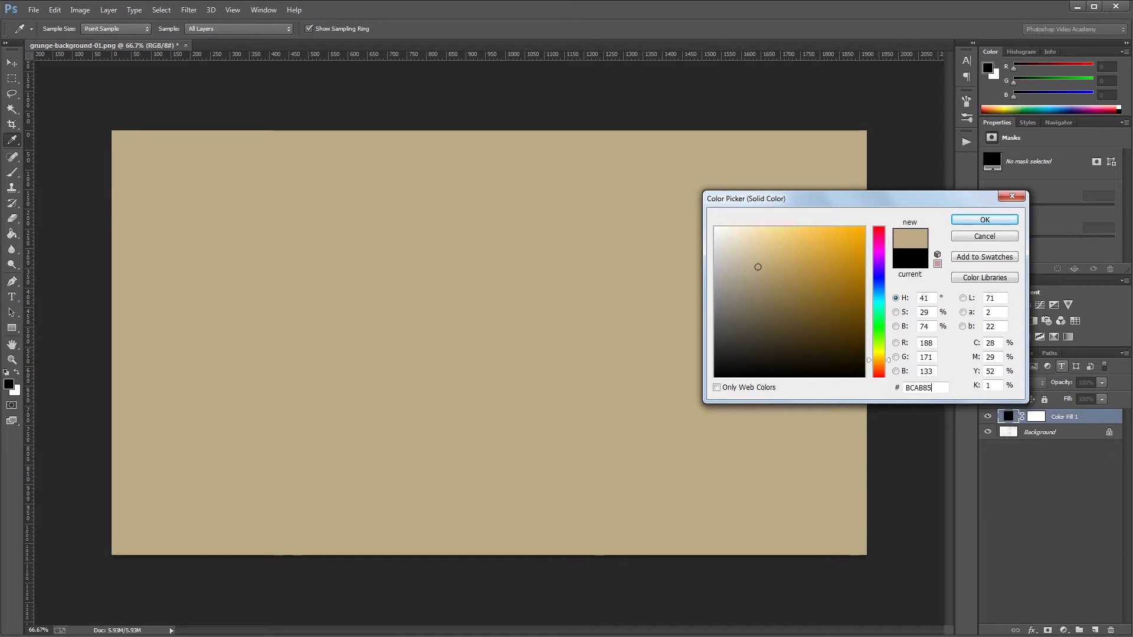
pyautogui.press('Return')
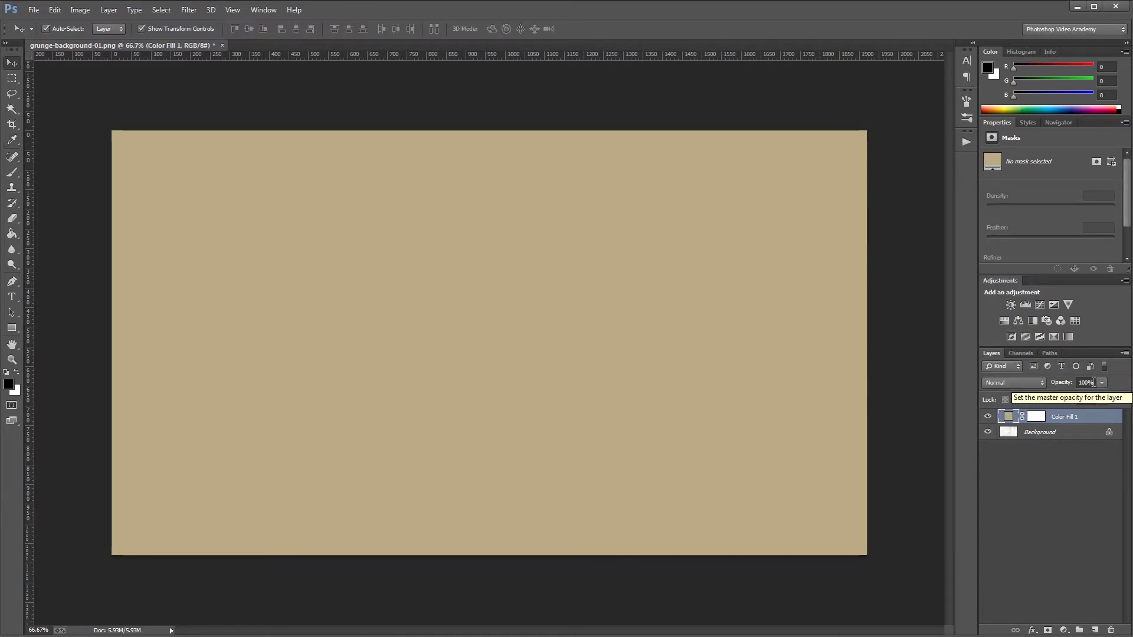
pyautogui.click(1091, 383)
pyautogui.write('35')
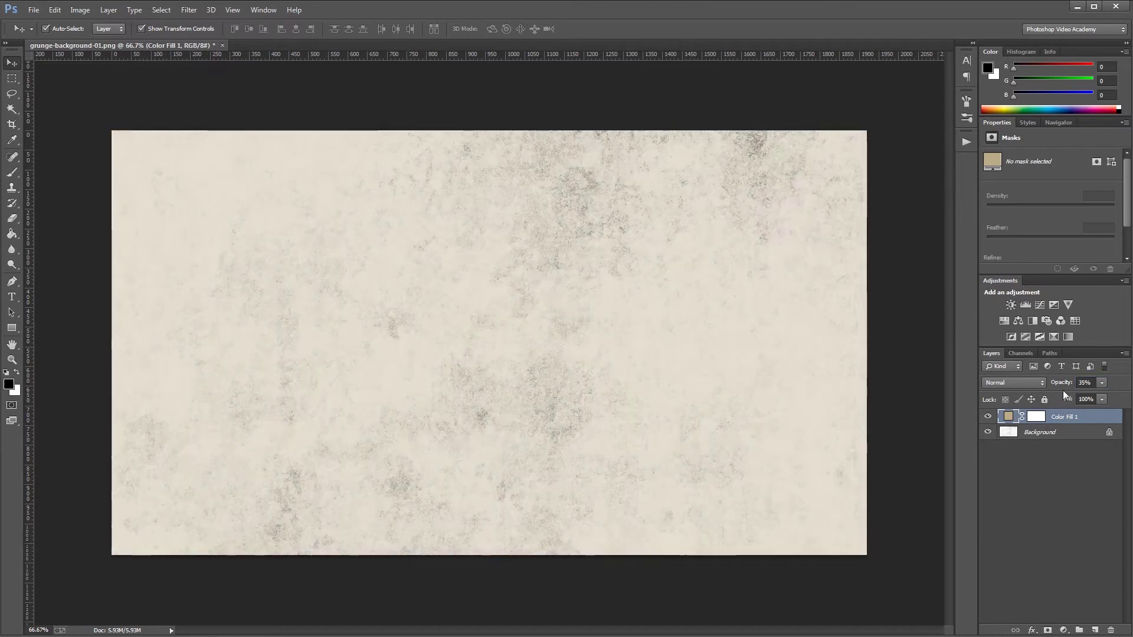
# Add a Curves adjustment layer and darken the image by pulling the curve down to input 164, output 79.
pyautogui.click(1040, 304)
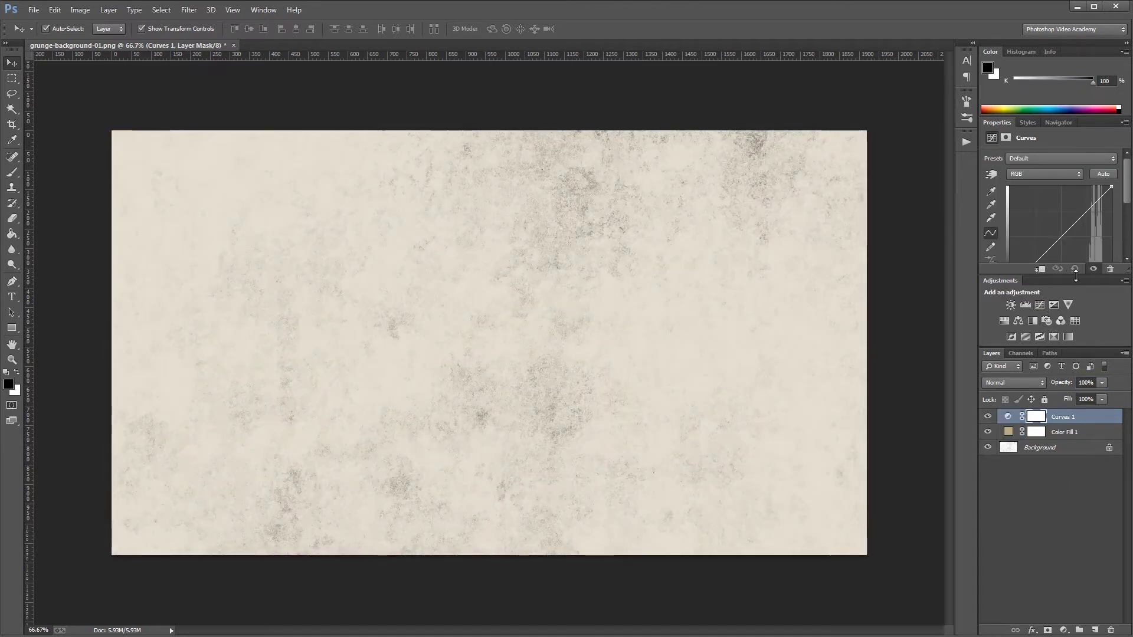
pyautogui.moveTo(1078, 275); pyautogui.dragTo(1079, 342)
pyautogui.moveTo(1061, 239); pyautogui.dragTo(1075, 256)
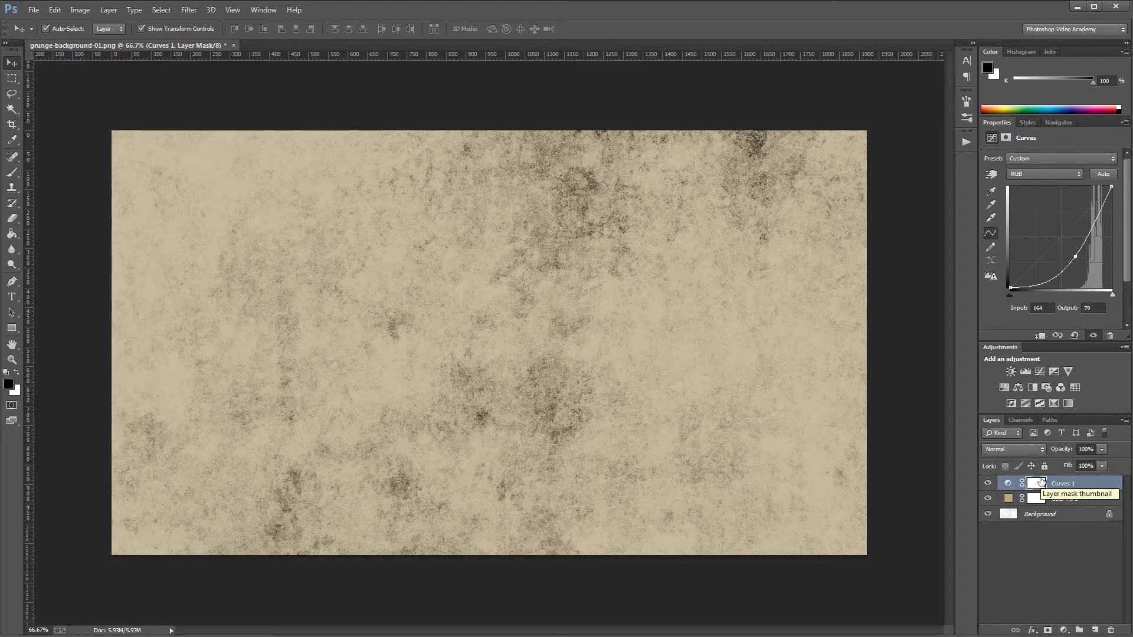
# Paint black on the Curves layer mask over the center of the canvas with a 1200 px soft brush.
pyautogui.press('b')
pyautogui.press(']')
pyautogui.press(']')
pyautogui.press(']')
pyautogui.press(']')
pyautogui.press(']')
pyautogui.press(']')
pyautogui.press(']')
pyautogui.press(']')
pyautogui.press(']')
pyautogui.press(']')
pyautogui.press(']')
pyautogui.press(']')
pyautogui.press(']')
pyautogui.press(']')
pyautogui.press(']')
pyautogui.press(']')
pyautogui.press(']')
pyautogui.press(']')
pyautogui.press(']')
pyautogui.press('[')
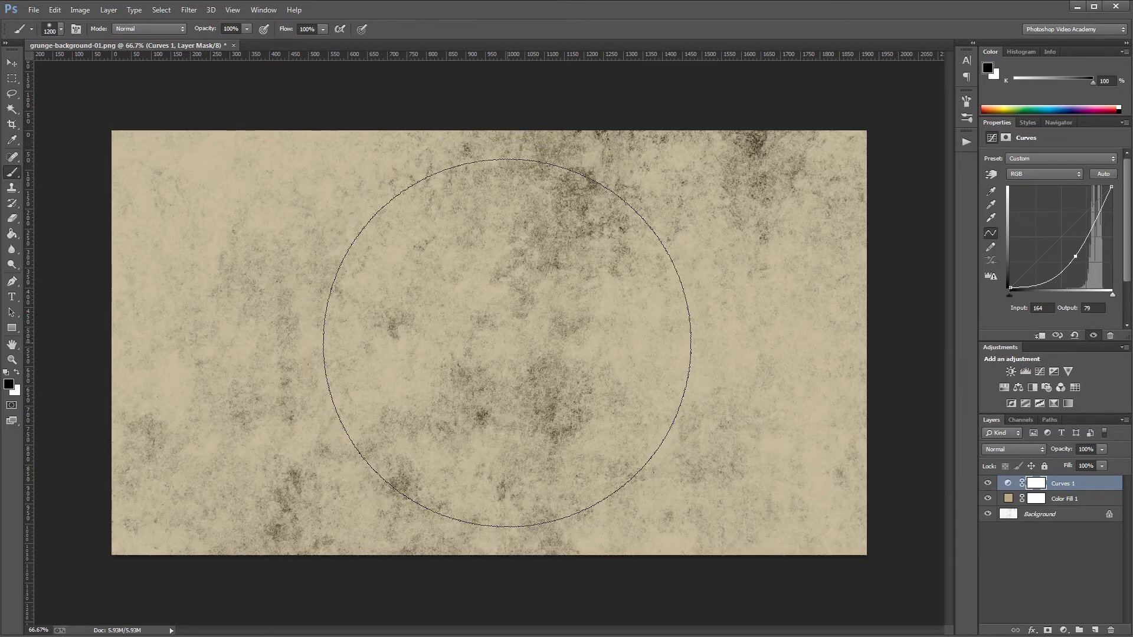
pyautogui.click(484, 343)
pyautogui.click(515, 324)
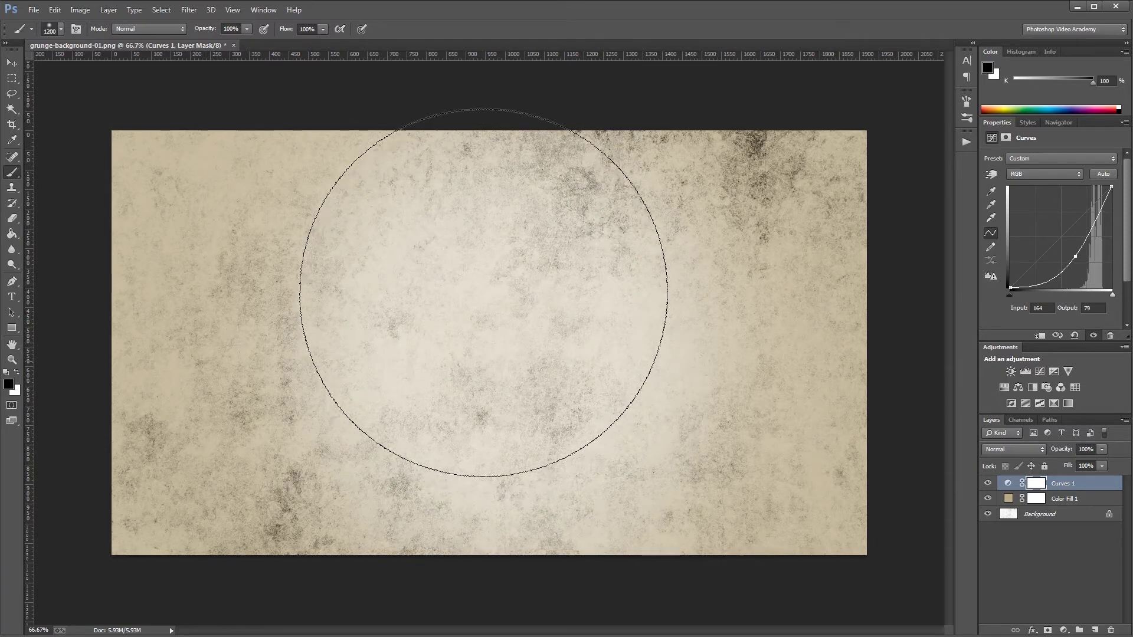
# Mask the Curves darkening on both sides of the center with a 900 px black brush, keeping the vignette, and compare before and after.
pyautogui.press('[')
pyautogui.press('[')
pyautogui.press('[')
pyautogui.click(270, 339)
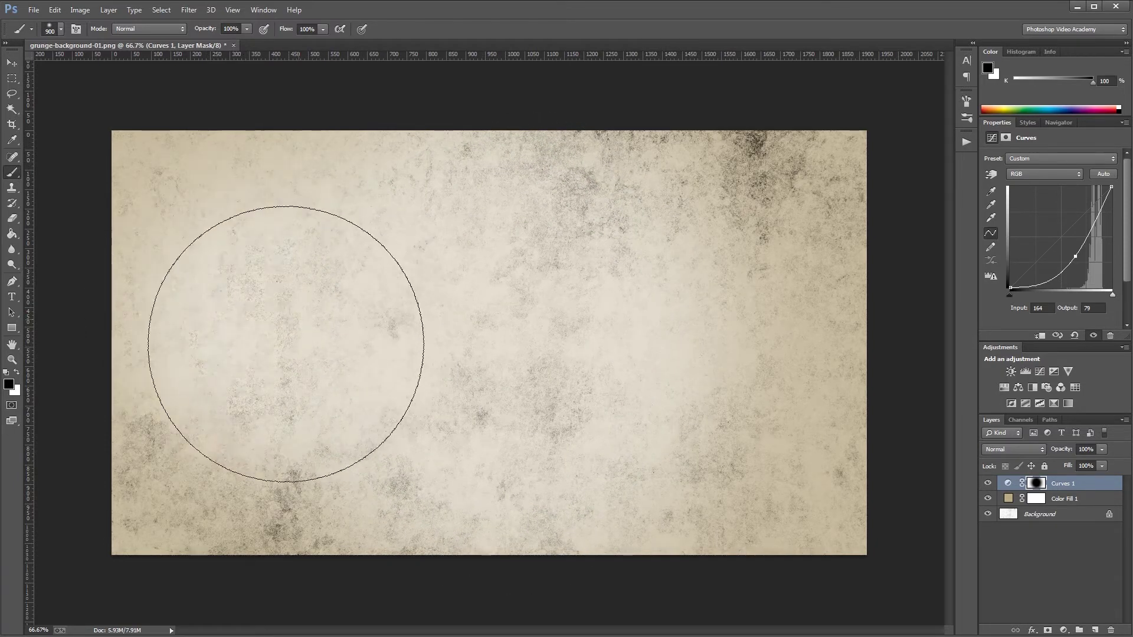
pyautogui.click(671, 330)
pyautogui.click(278, 374)
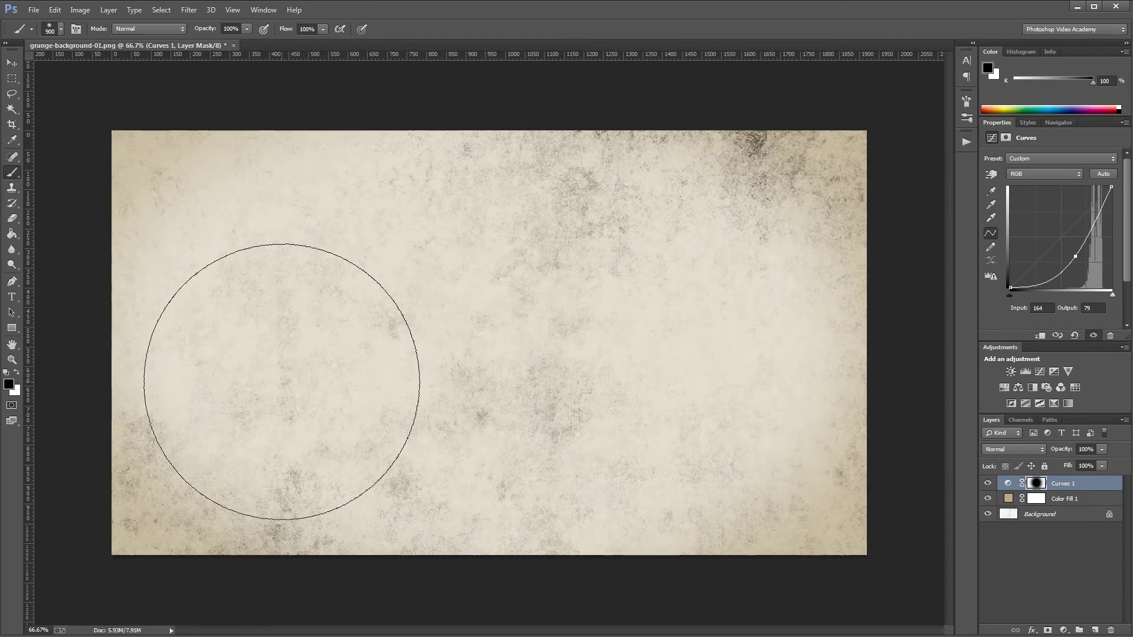
pyautogui.press('v')
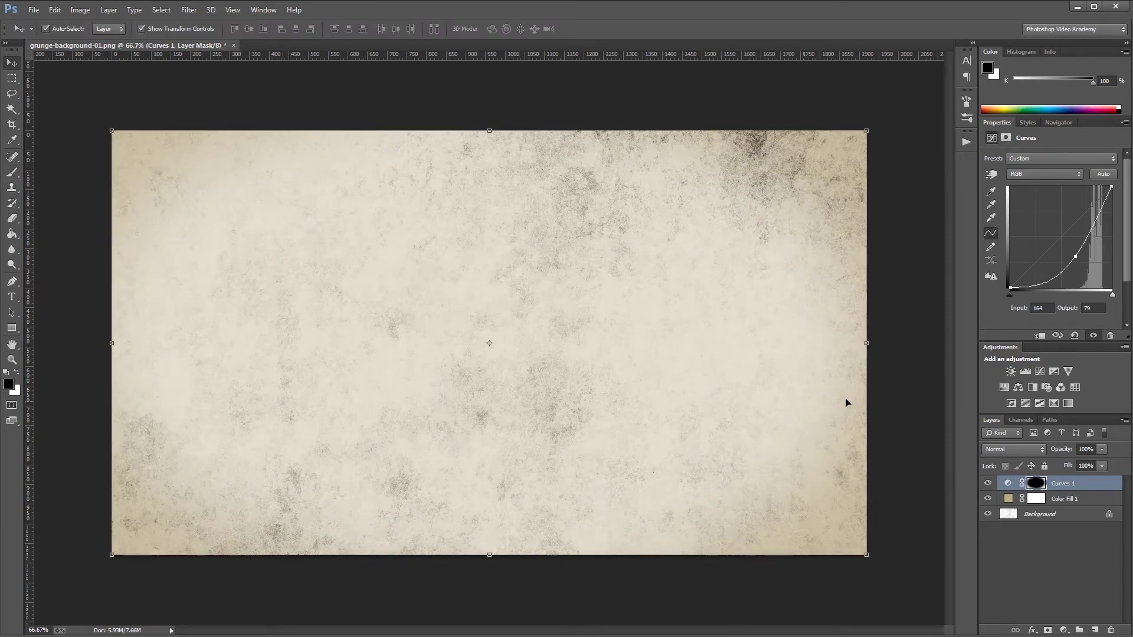
pyautogui.click(987, 485)
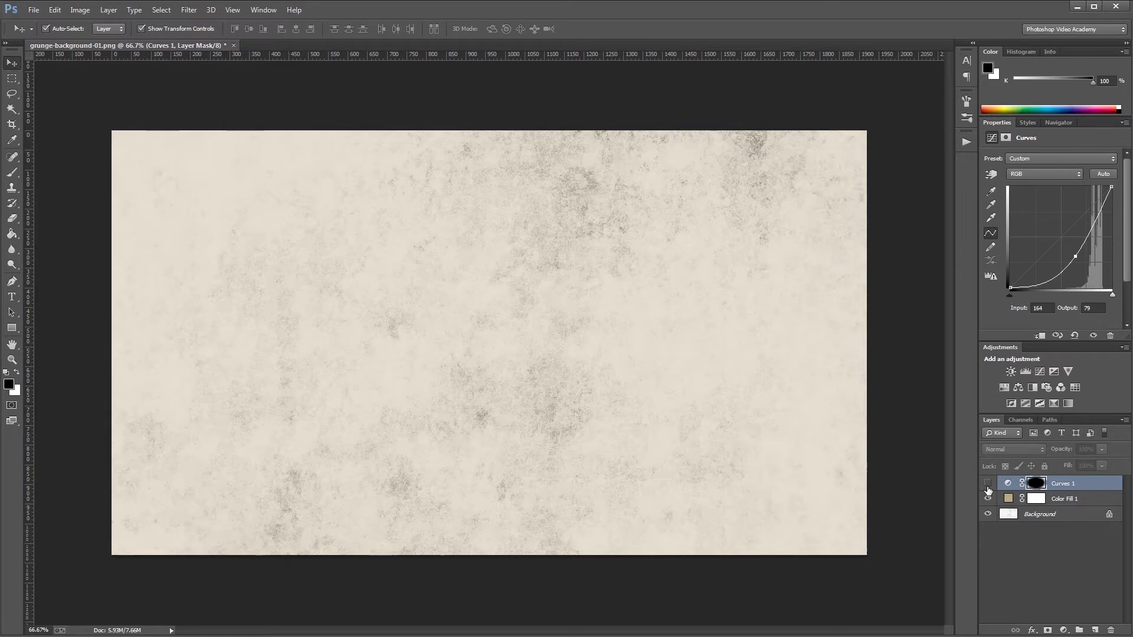
pyautogui.click(987, 484)
pyautogui.click(919, 368)
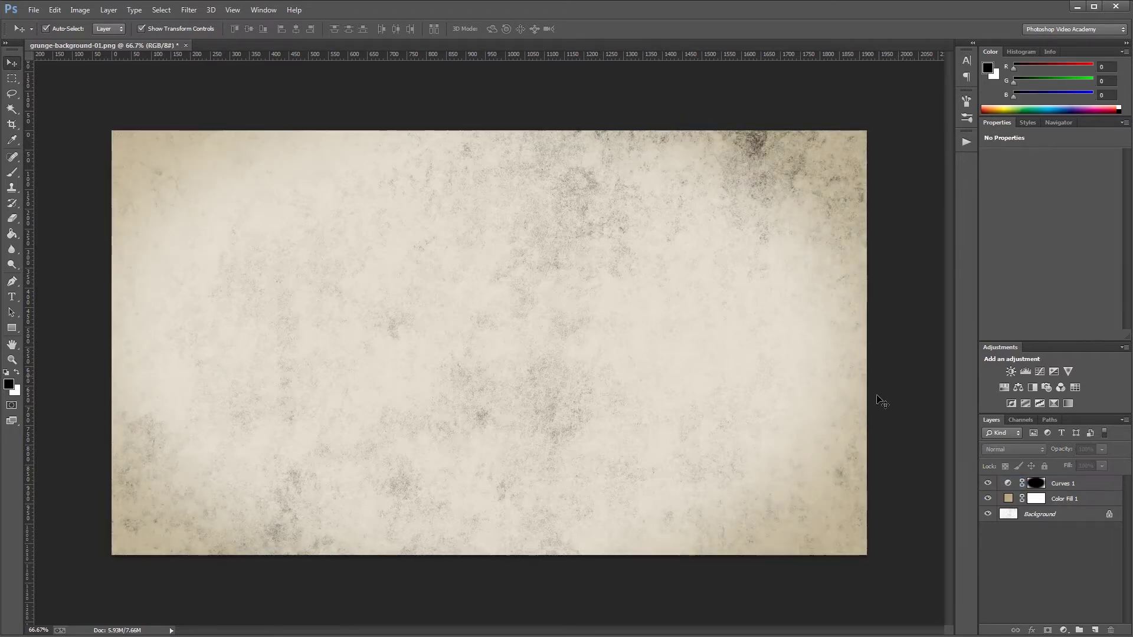
# Create a 1920 × 30 px rectangle shape and align it with the top edge of the canvas.
pyautogui.click(13, 330)
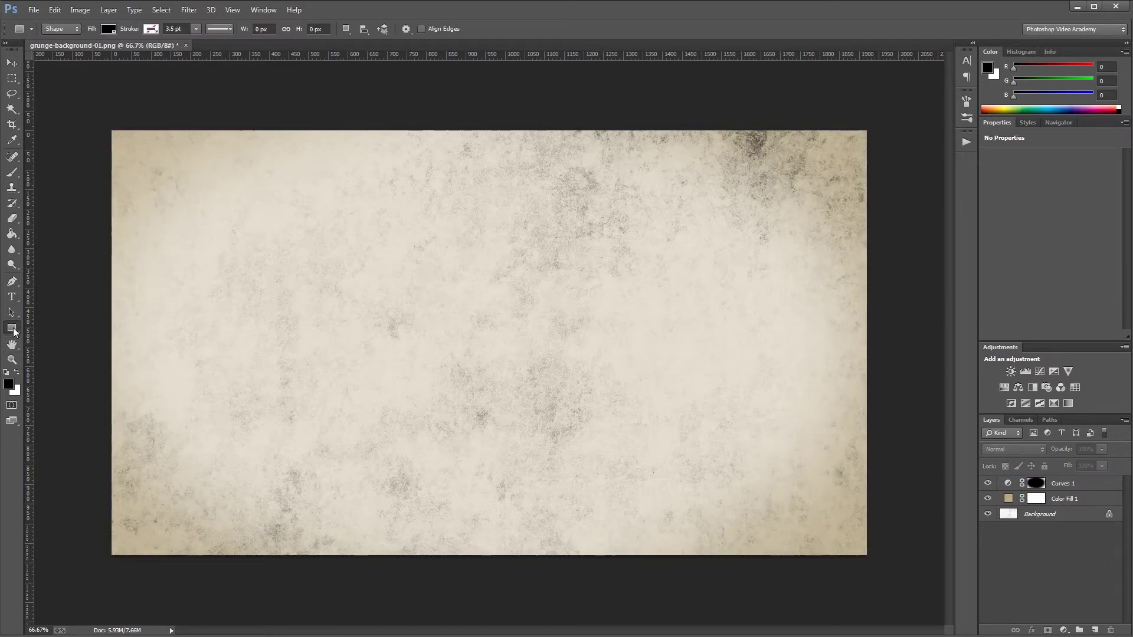
pyautogui.click(61, 29)
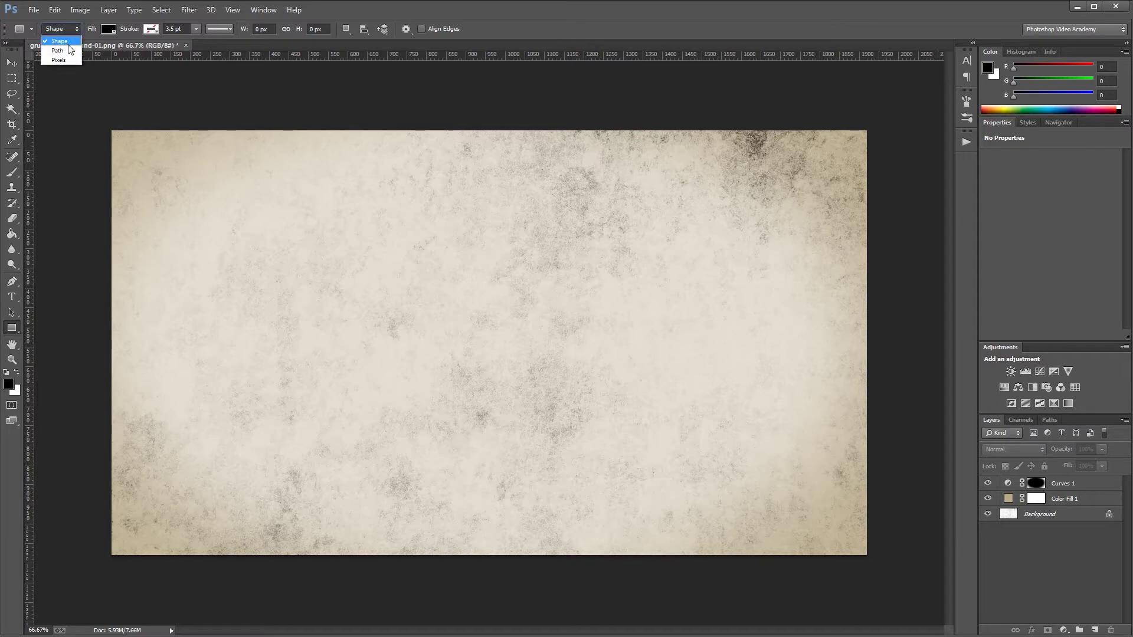
pyautogui.click(68, 42)
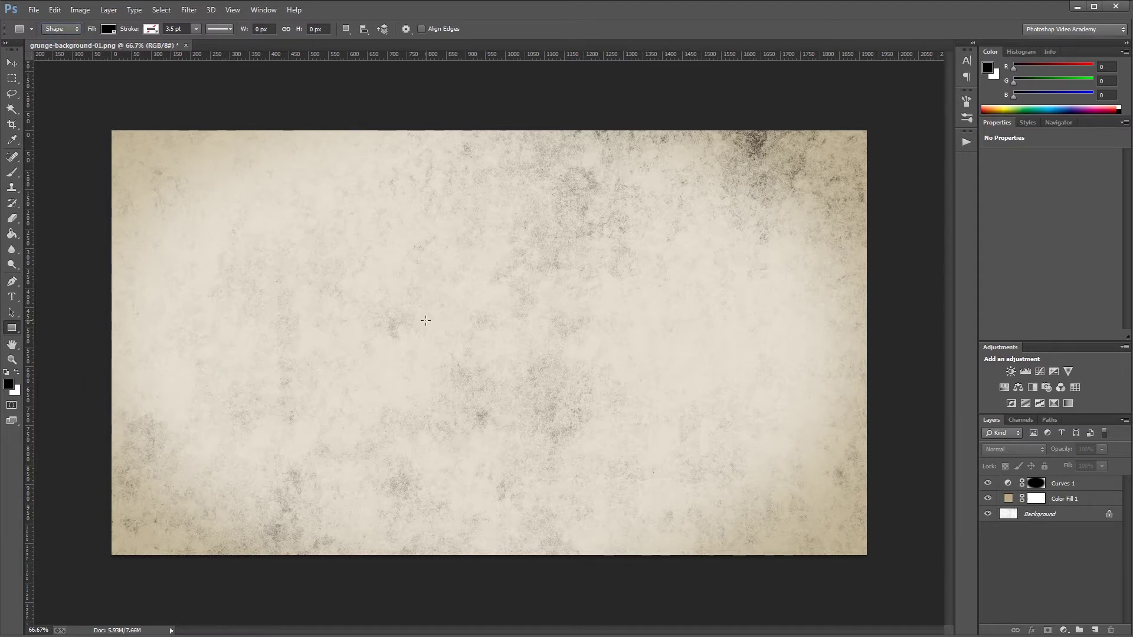
pyautogui.click(426, 321)
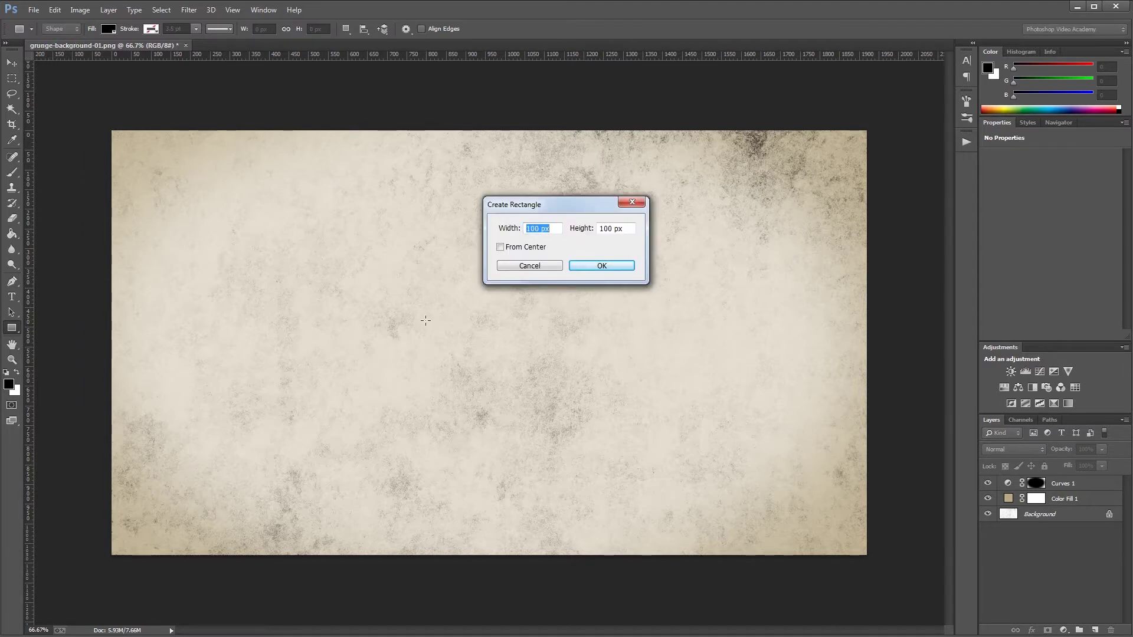
pyautogui.write('1920')
pyautogui.press('Tab')
pyautogui.write('30')
pyautogui.click(600, 267)
pyautogui.press('v')
pyautogui.moveTo(736, 329); pyautogui.dragTo(416, 136)
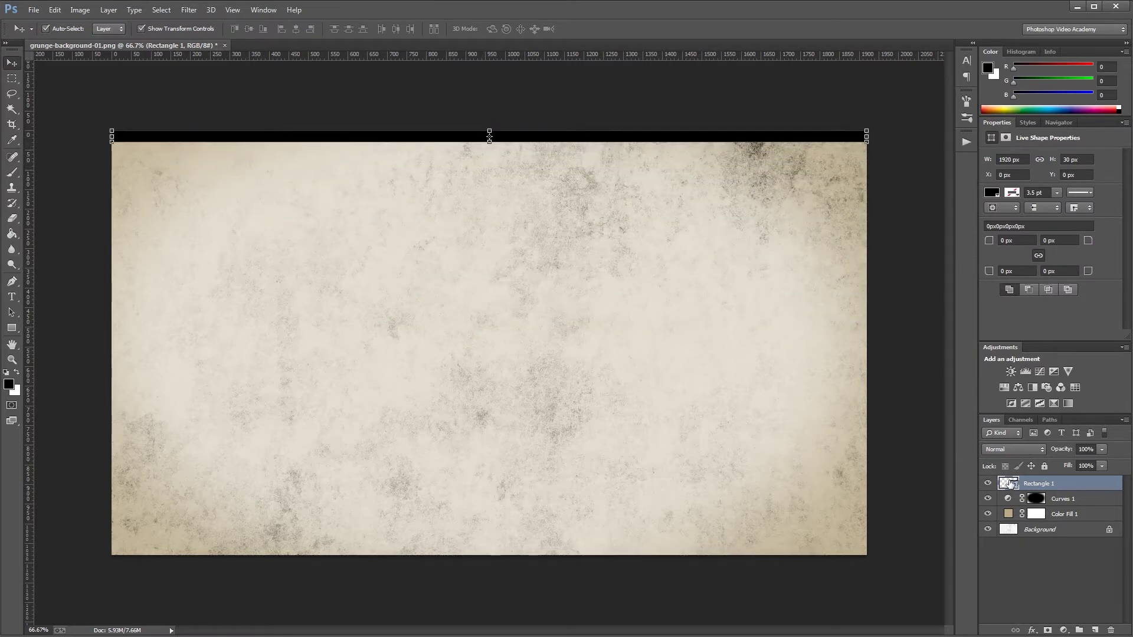
# Change the rectangle's fill color to 624141.
pyautogui.doubleClick(1010, 483)
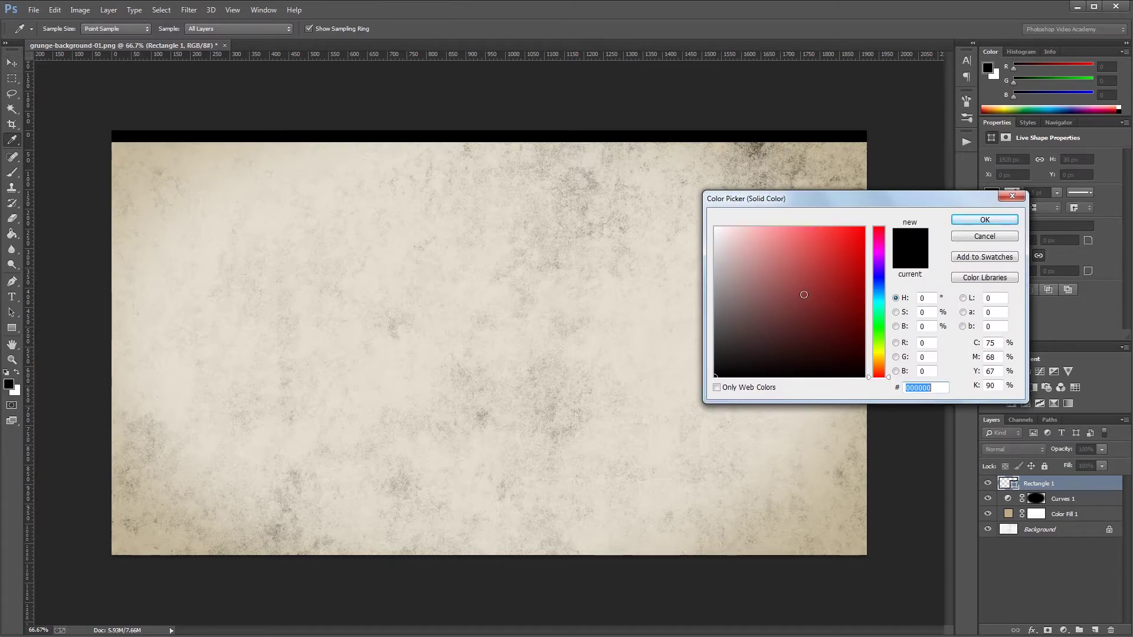
pyautogui.write('624141')
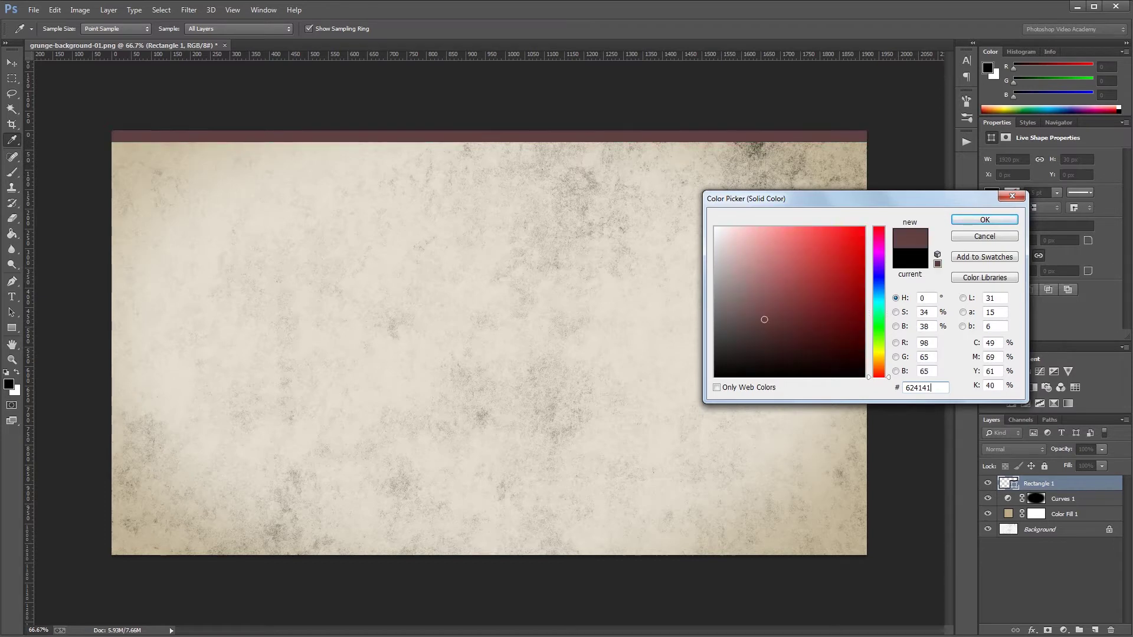
pyautogui.press('Return')
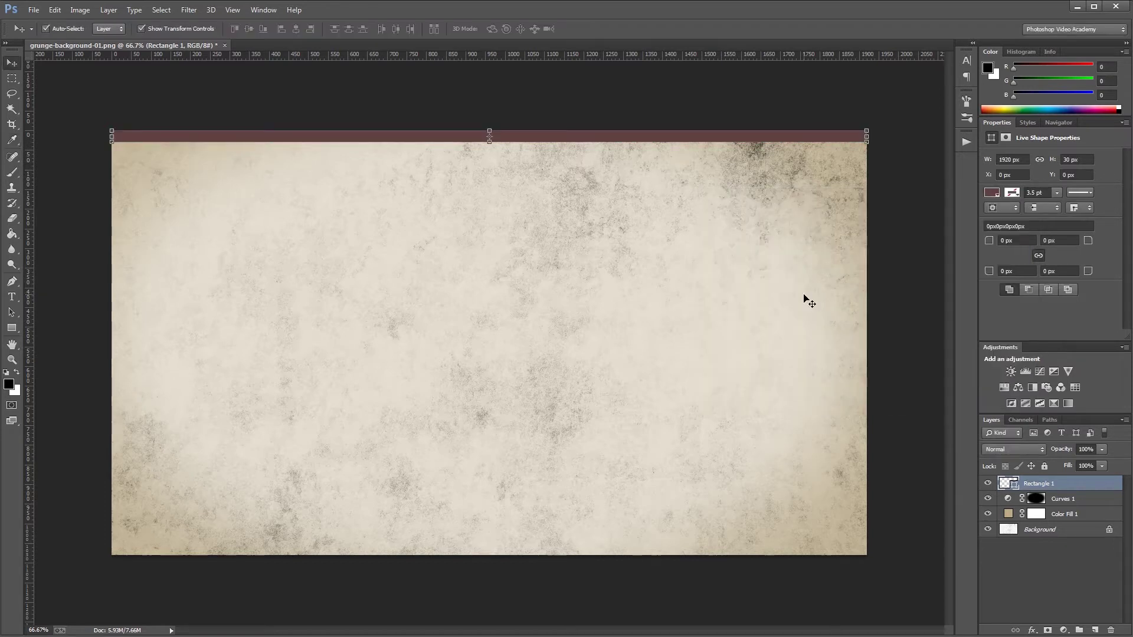
# Move the rectangle down 10 px and set its blend mode to Color Burn.
pyautogui.hotkey('shift', 'Down')
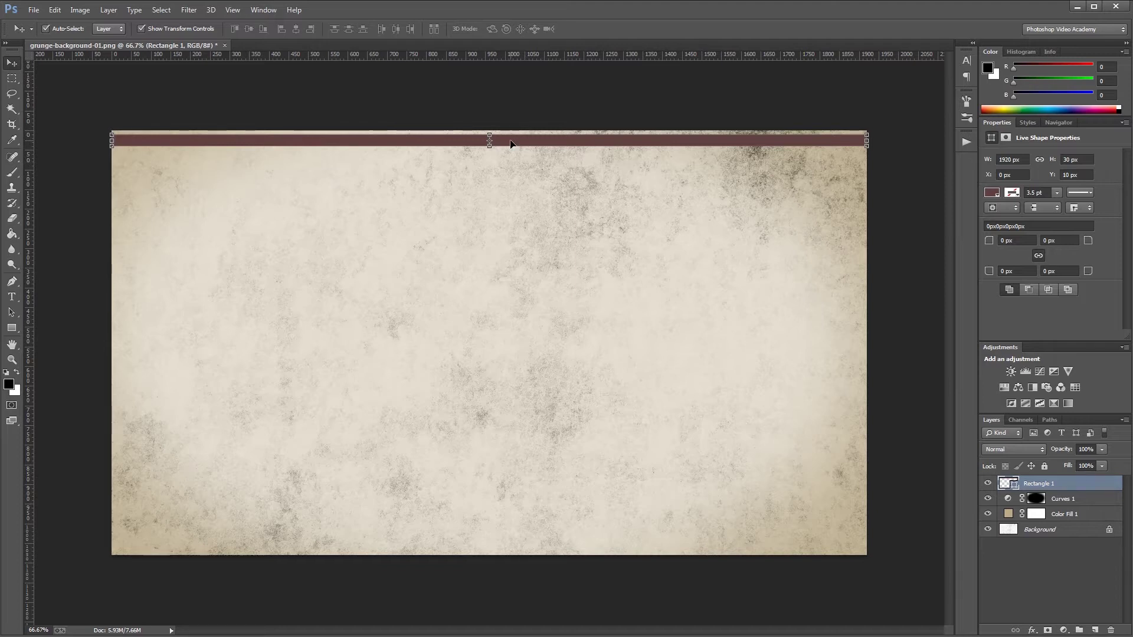
pyautogui.click(1016, 450)
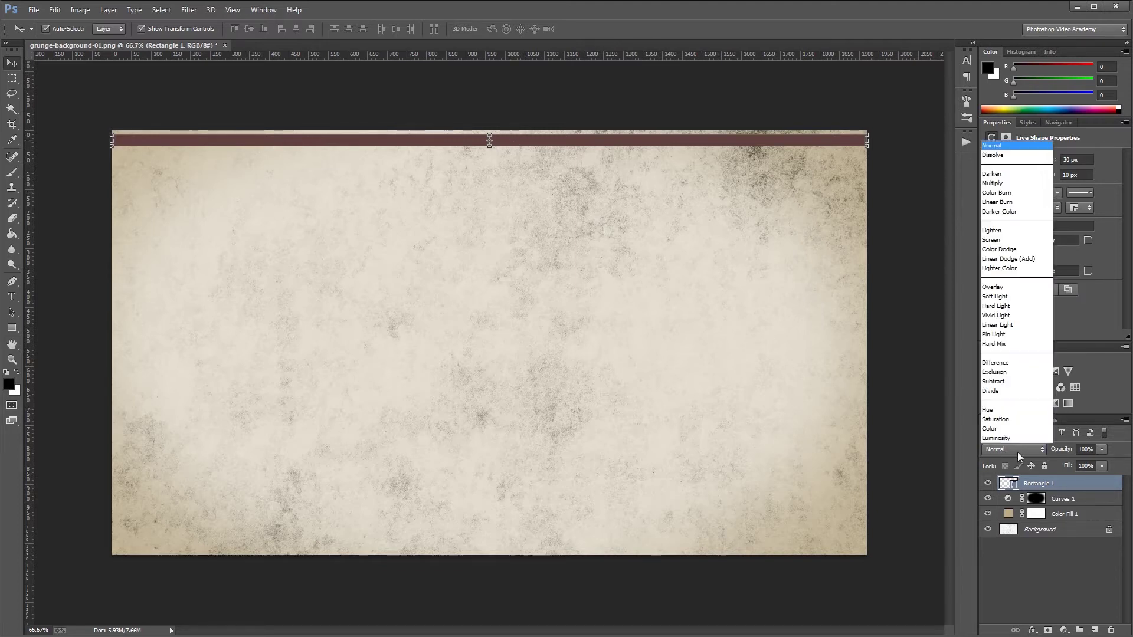
pyautogui.click(1001, 192)
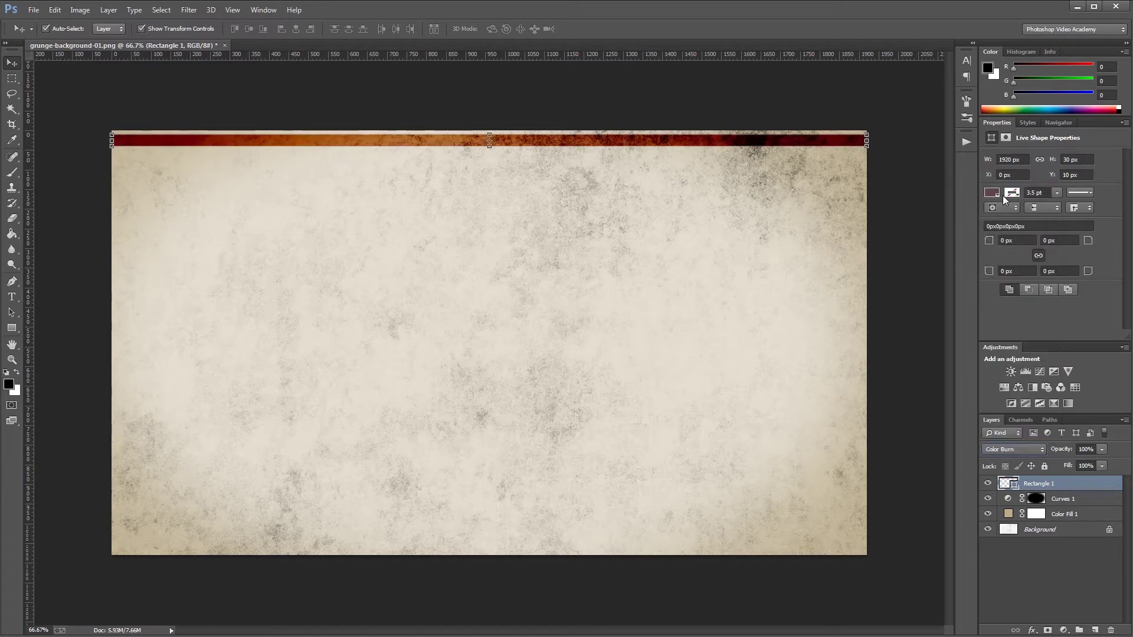
# Duplicate the stripe layer and place the copy directly below the original stripe.
pyautogui.click(1068, 483)
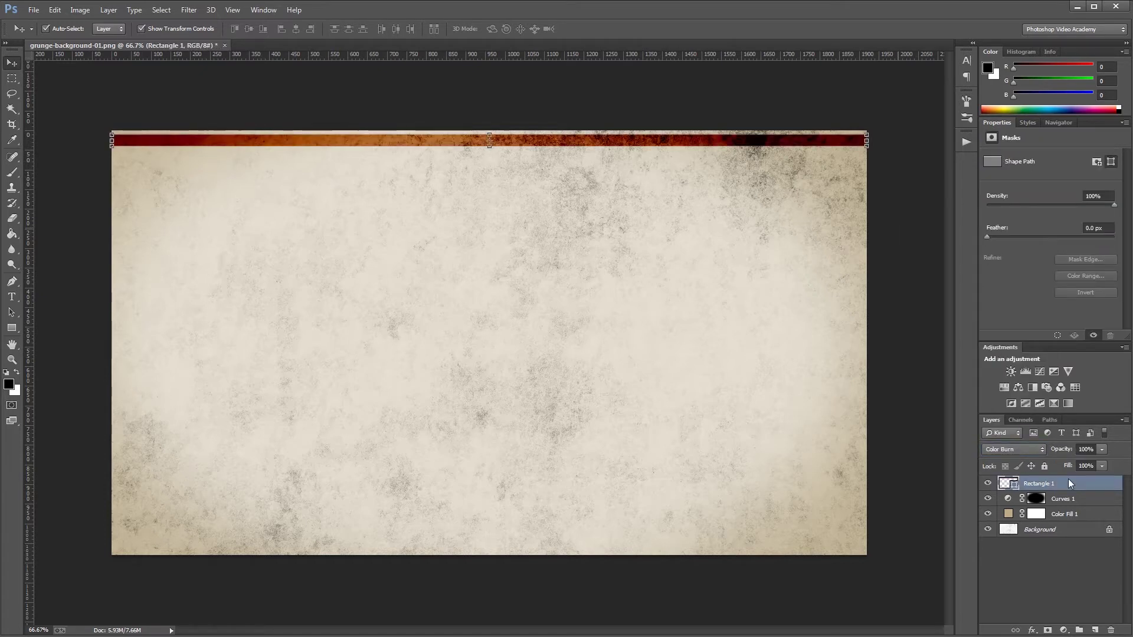
pyautogui.hotkey('ctrl', 'j')
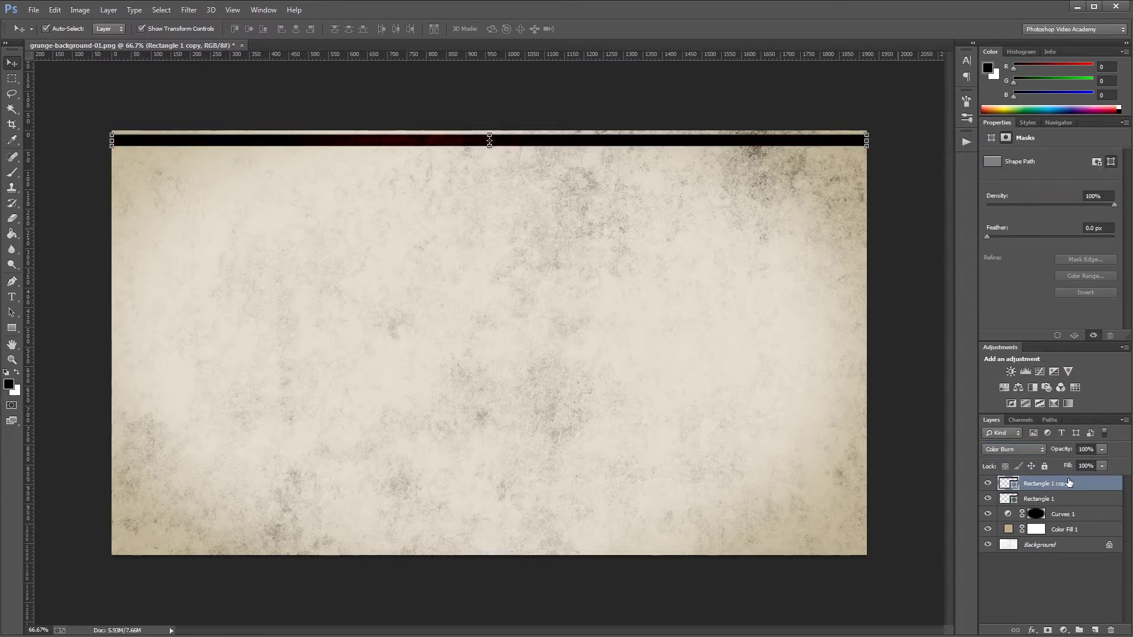
pyautogui.moveTo(587, 144); pyautogui.dragTo(590, 156)
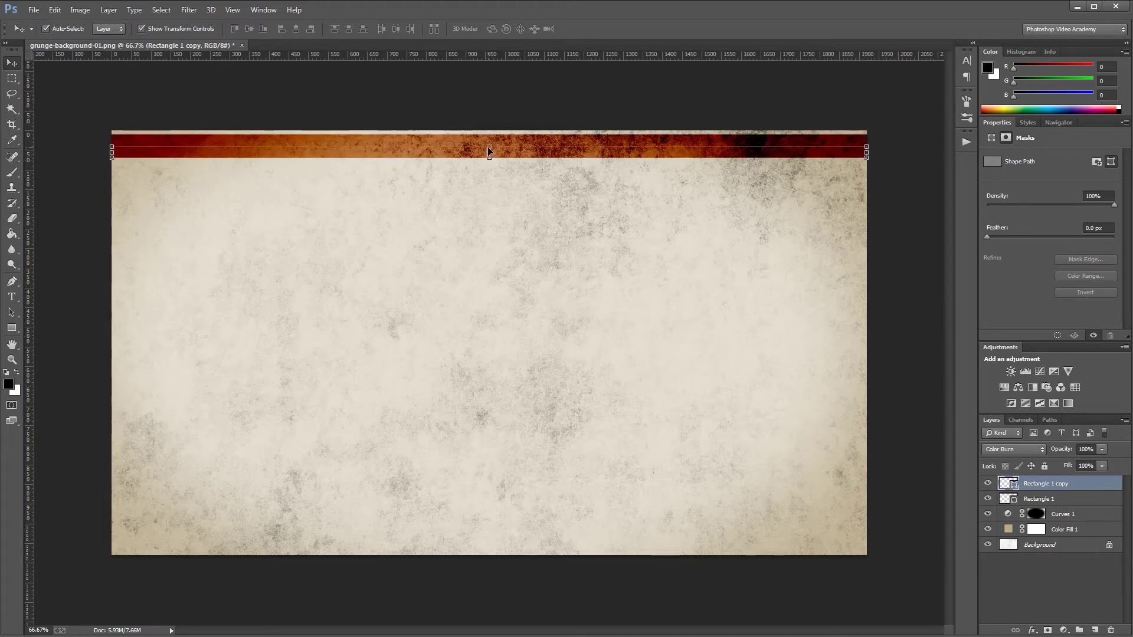
# Transform the duplicated stripe to a height of 10 px.
pyautogui.hotkey('ctrl', 't')
pyautogui.rightClick(246, 33)
pyautogui.click(273, 41)
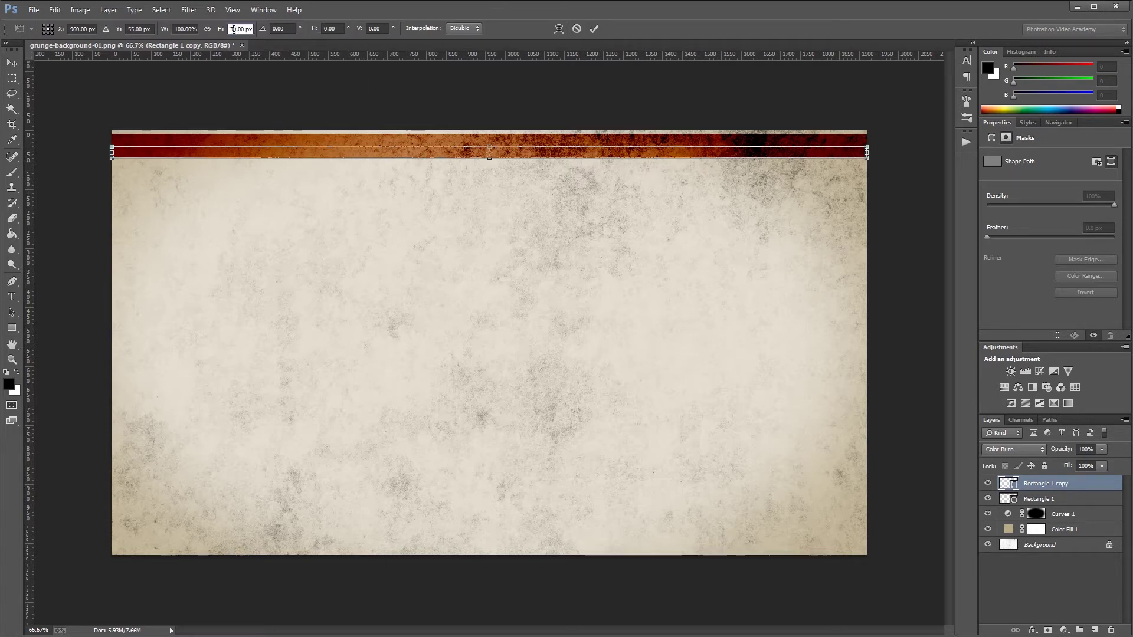
pyautogui.write('10')
pyautogui.press('Return')
pyautogui.press('Return')
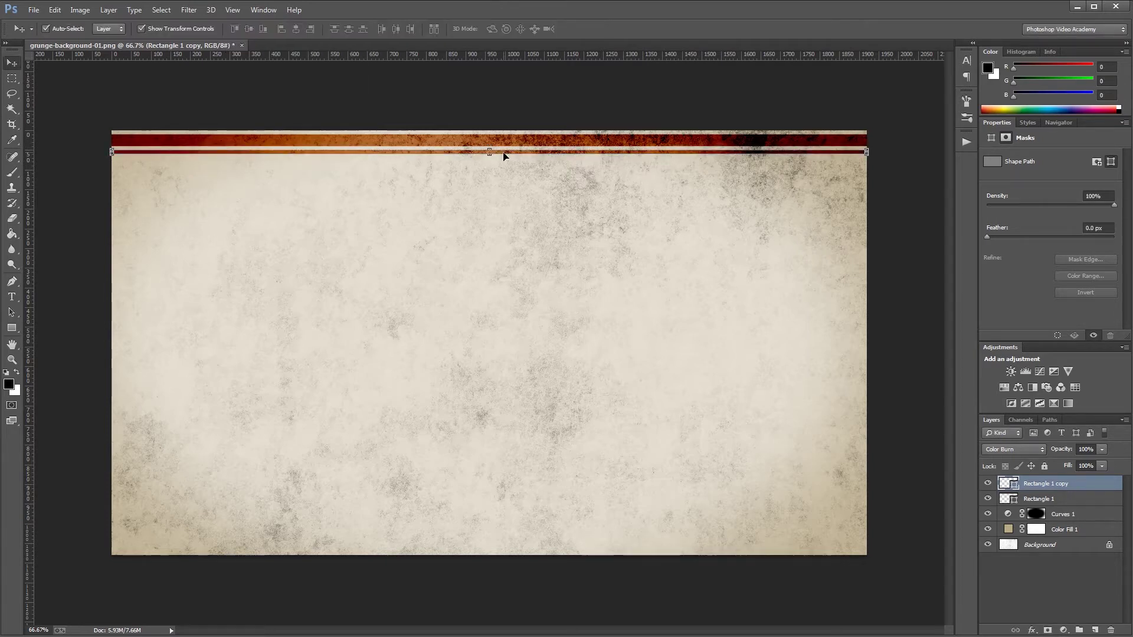
# Change the thin stripe's fill color to 5B6241 and view the document at 100%.
pyautogui.doubleClick(1014, 483)
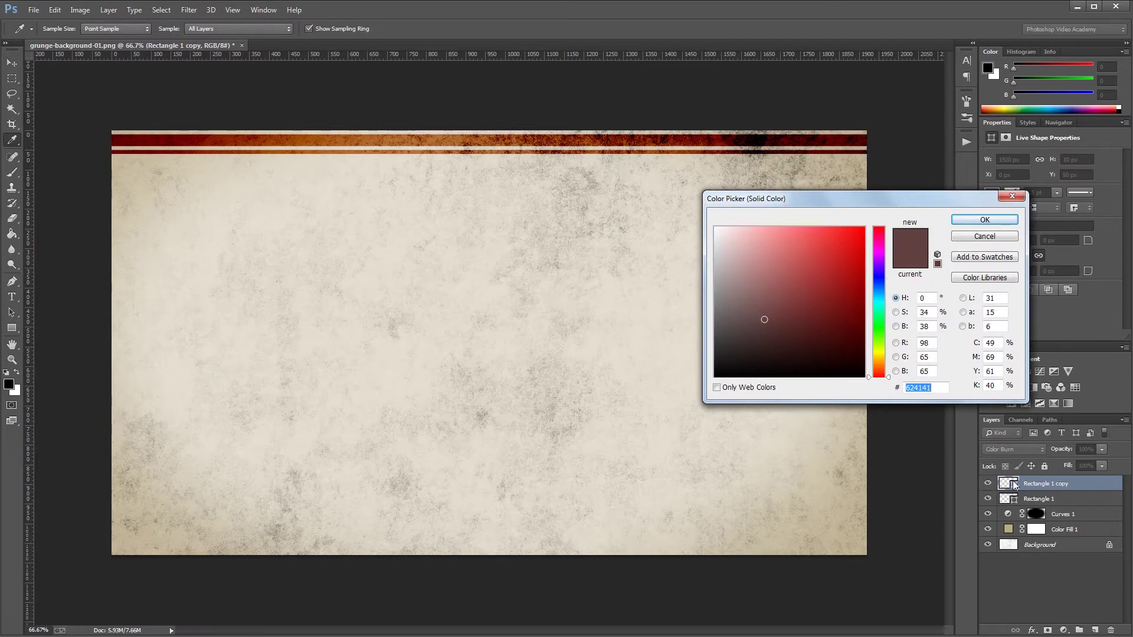
pyautogui.write('5B')
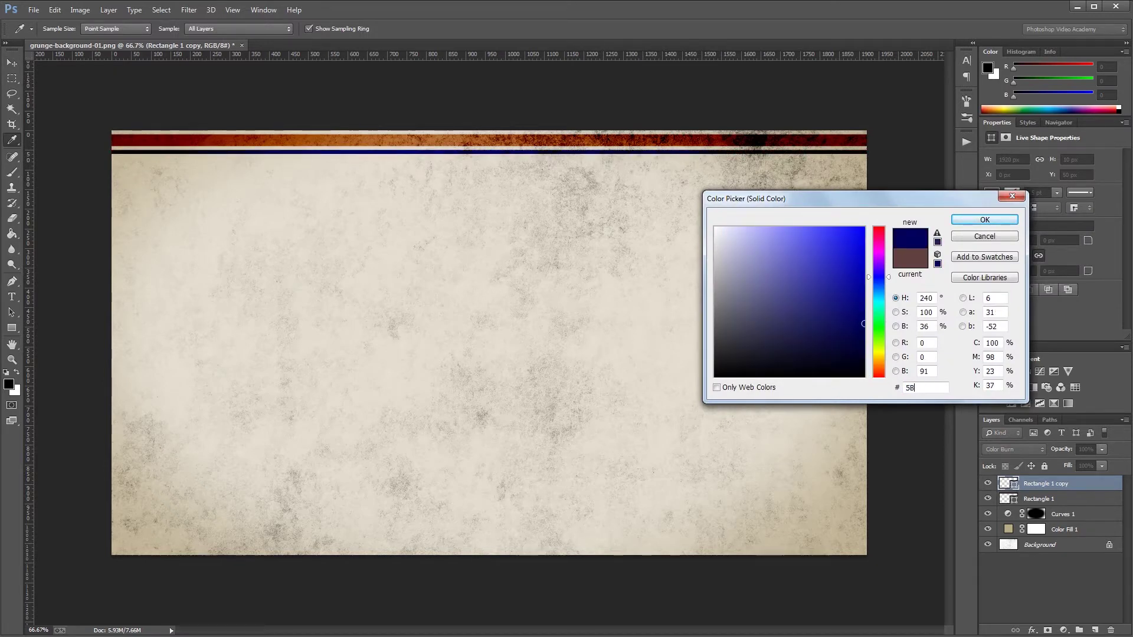
pyautogui.write('6241')
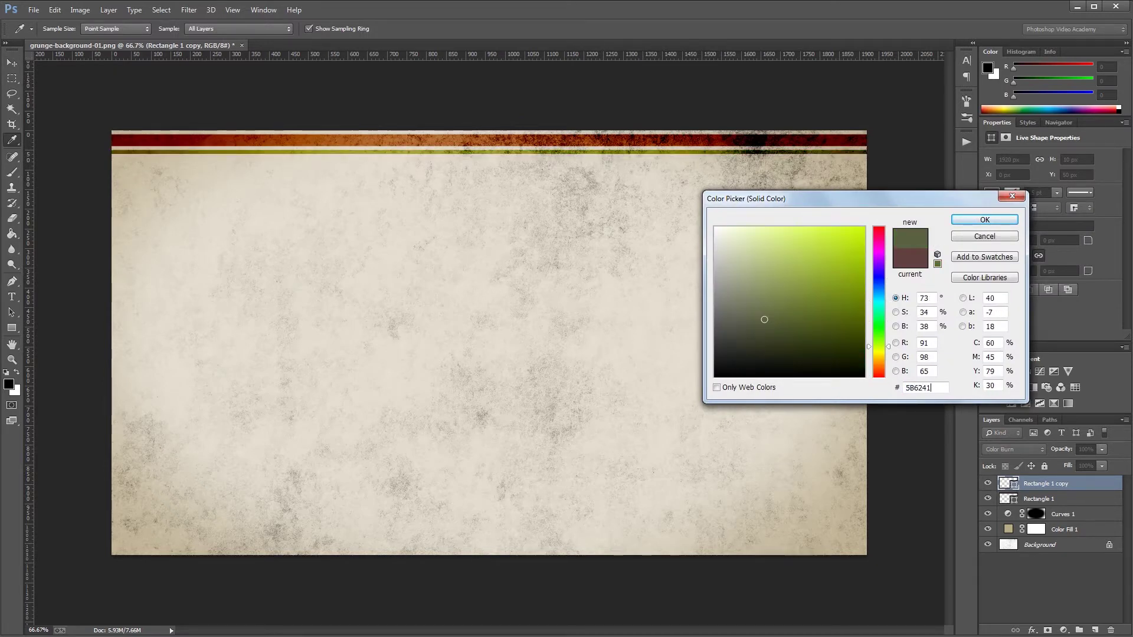
pyautogui.press('Return')
pyautogui.hotkey('ctrl', '1')
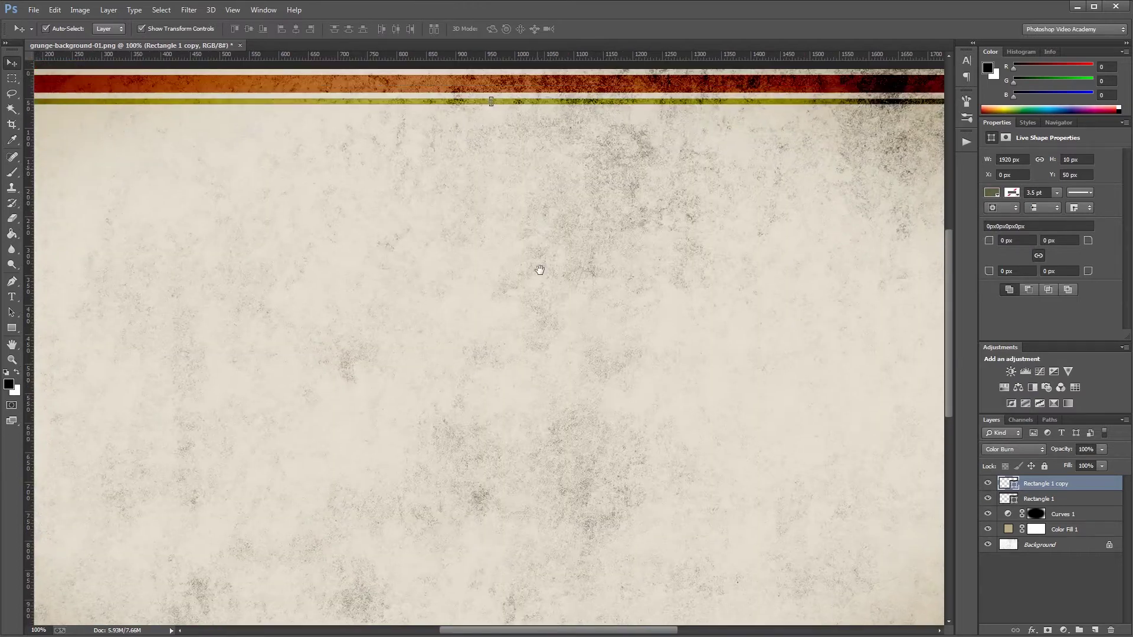
# Snap the thin stripe against the thick stripe's lower edge, and nudge it 6 px down to leave a gap.
pyautogui.press('v')
pyautogui.scroll(4, 513, 349)
pyautogui.moveTo(511, 337); pyautogui.dragTo(511, 331)
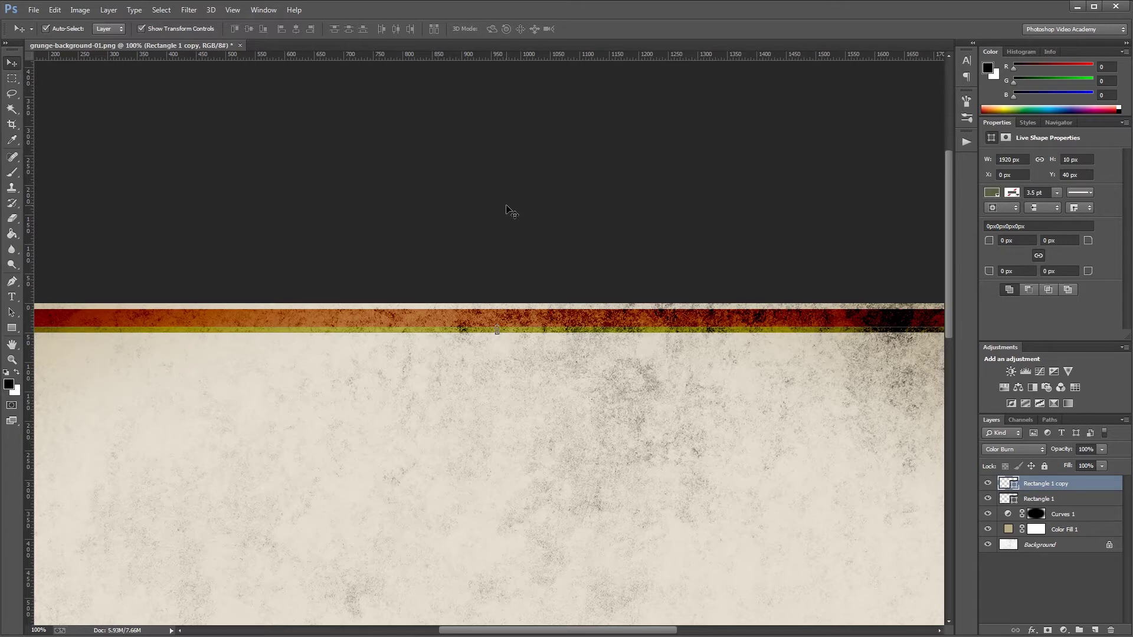
pyautogui.press('Down')
pyautogui.press('Down')
pyautogui.press('Down')
pyautogui.press('Down')
pyautogui.press('Down')
pyautogui.press('Down')
pyautogui.hotkey('ctrl', '-')
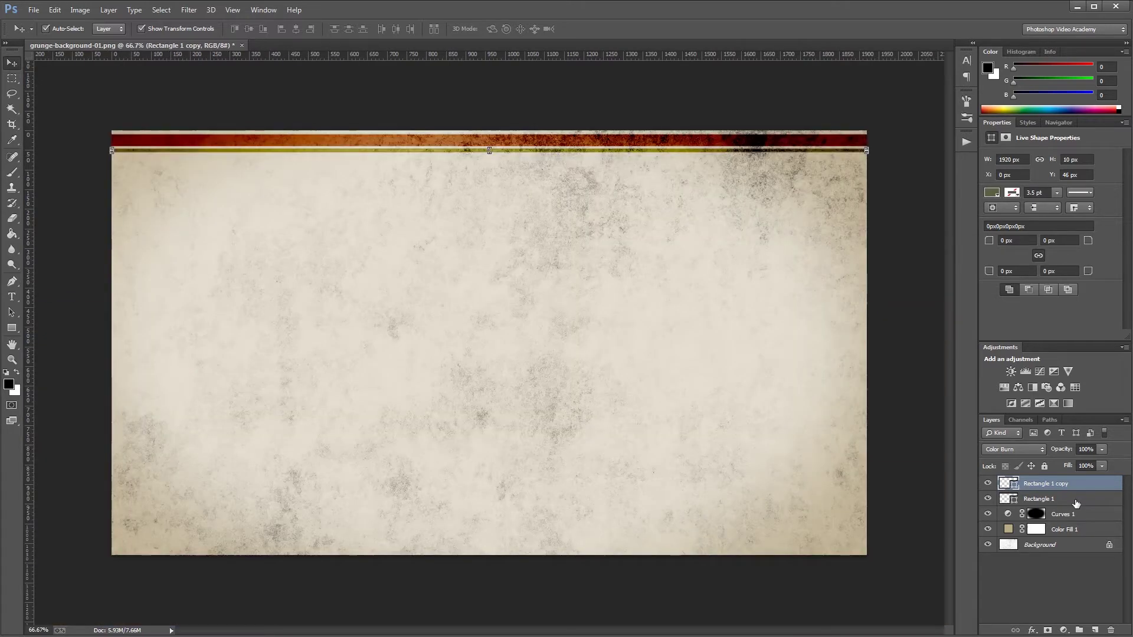
# Duplicate both stripe layers together and rotate the copies 180 degrees.
pyautogui.keyDown('shift'); pyautogui.click(1075, 500); pyautogui.keyUp('shift')
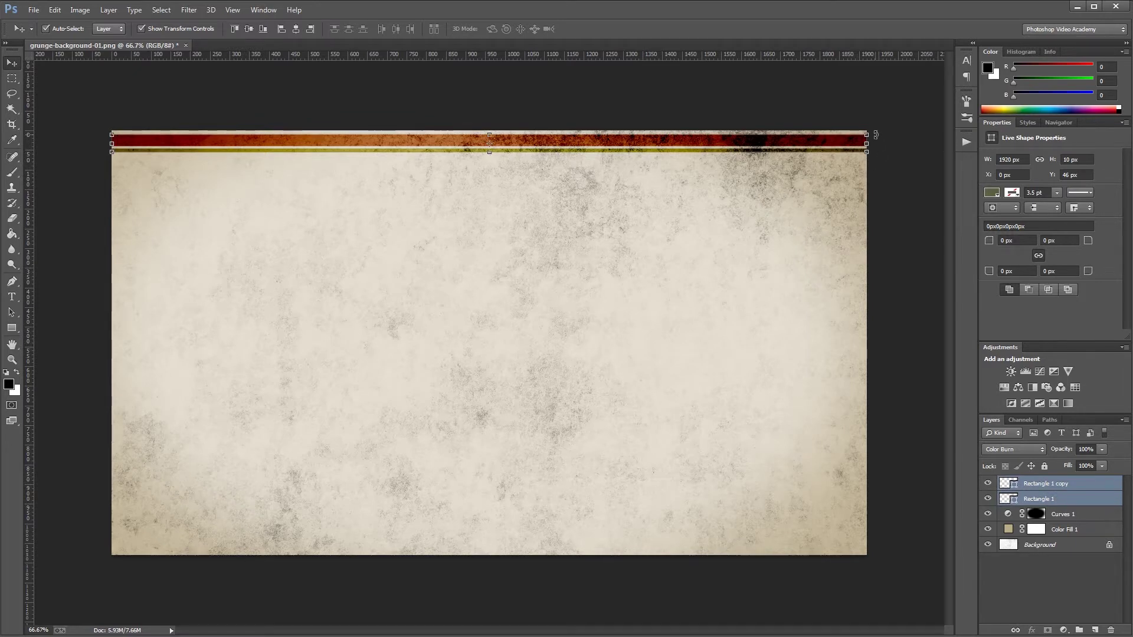
pyautogui.rightClick(1081, 493)
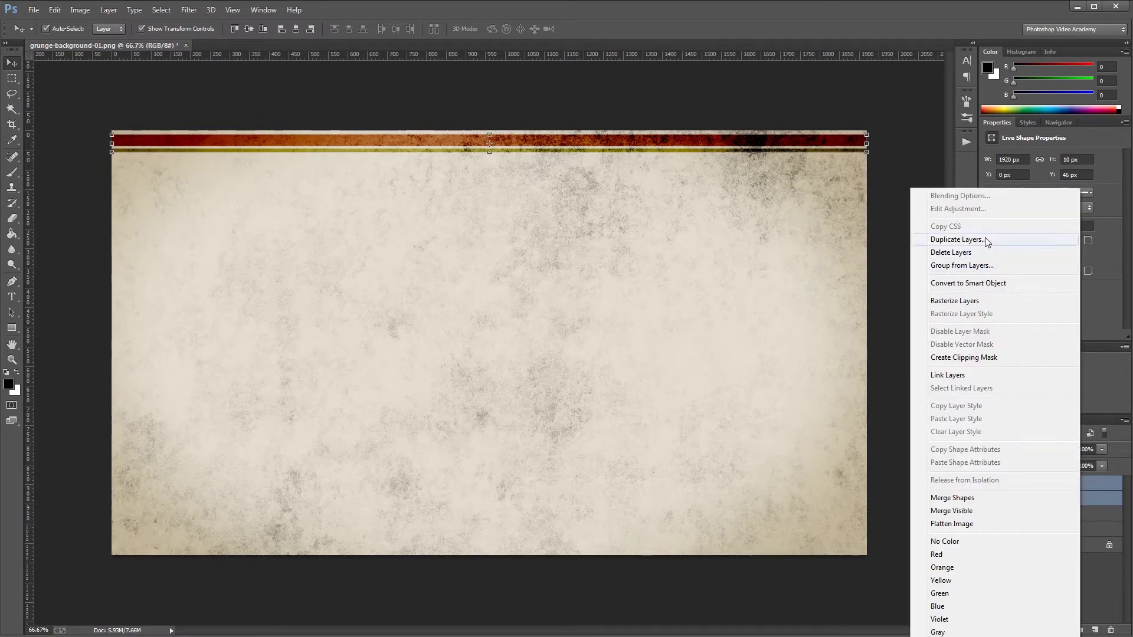
pyautogui.click(955, 239)
pyautogui.click(677, 220)
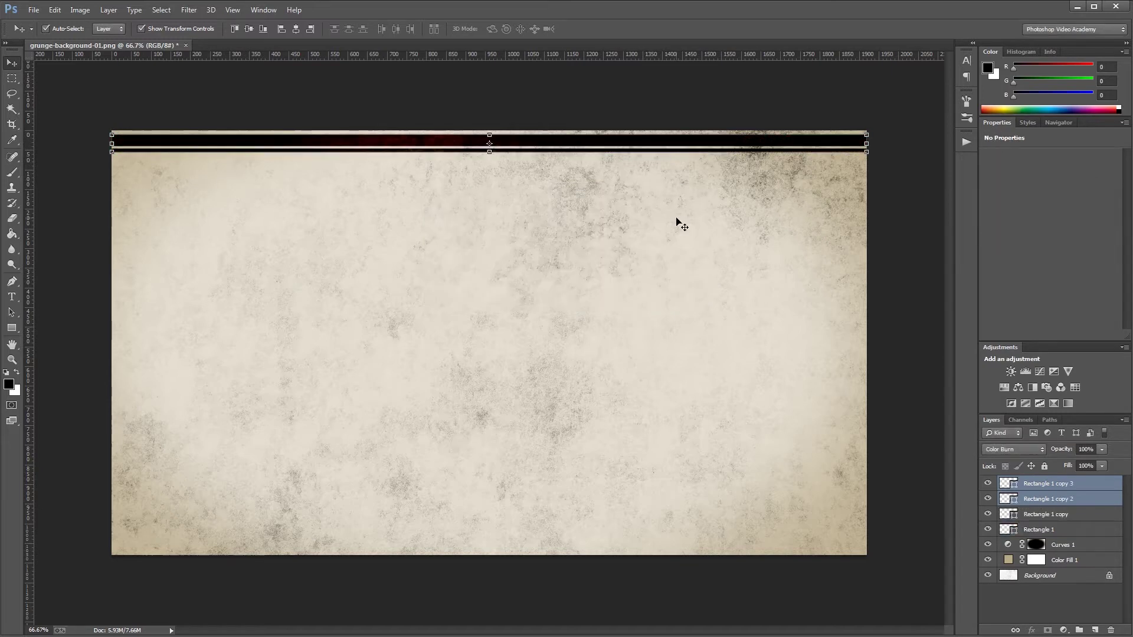
pyautogui.hotkey('ctrl', 't')
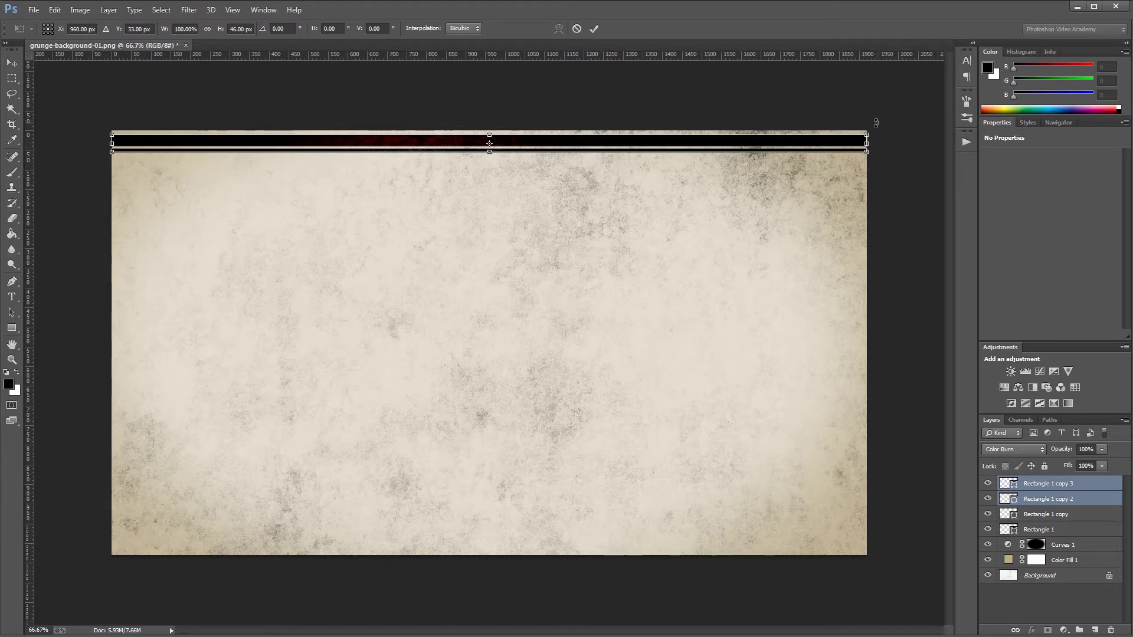
pyautogui.moveTo(876, 123); pyautogui.dragTo(142, 154)
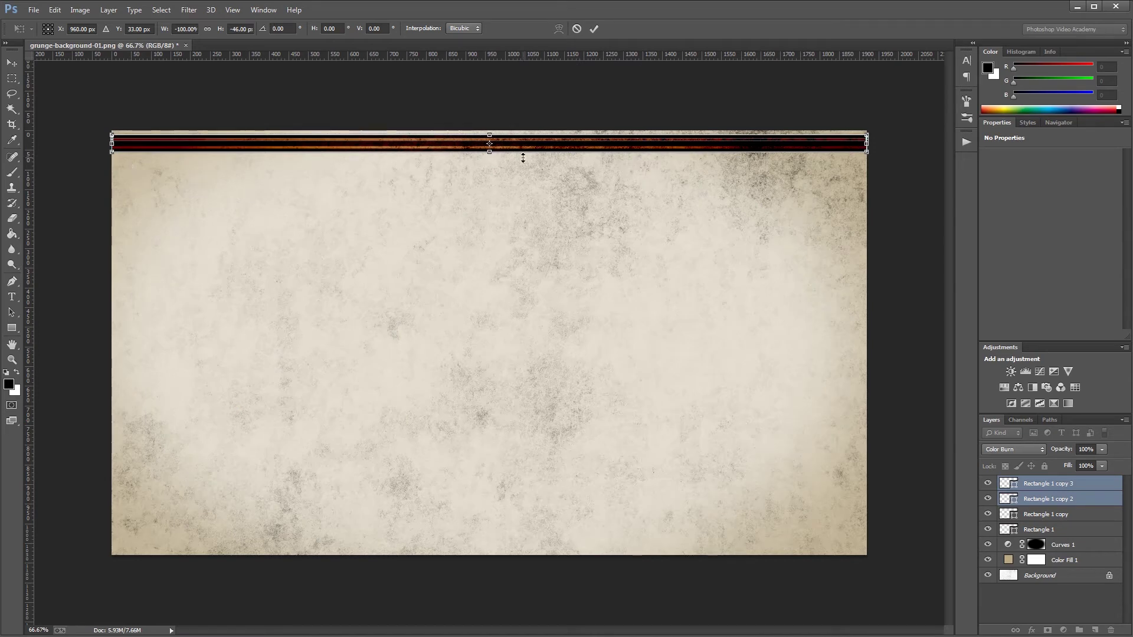
pyautogui.press('Return')
# Move the rotated stripe copies to the document's lower edge, nudge them up 10 px and deselect them.
pyautogui.moveTo(604, 149); pyautogui.dragTo(611, 554)
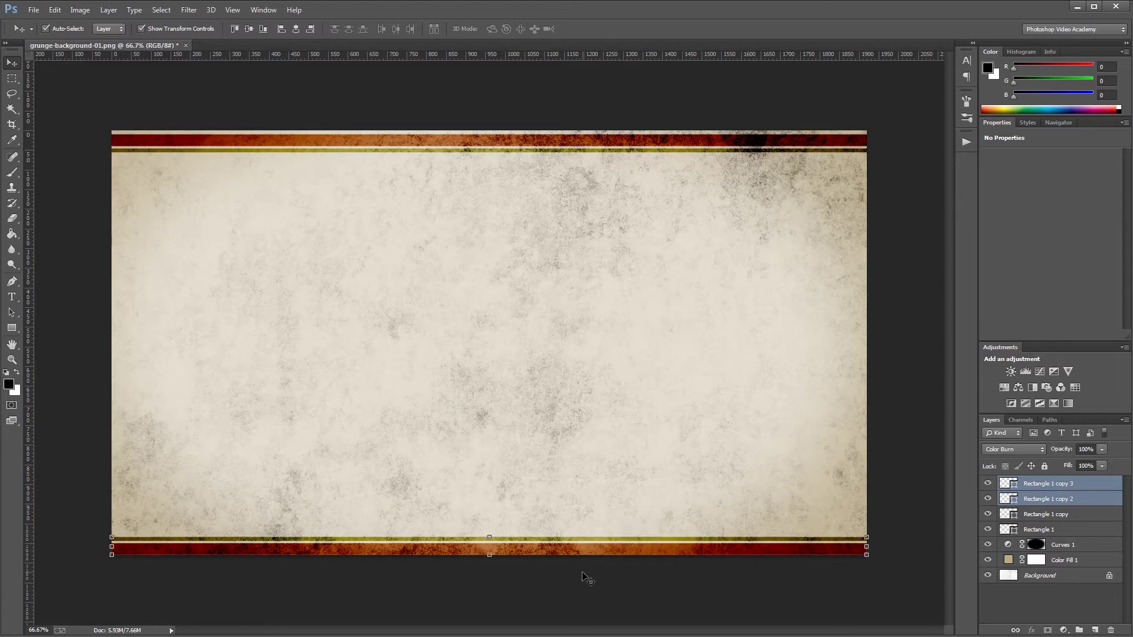
pyautogui.hotkey('shift', 'Up')
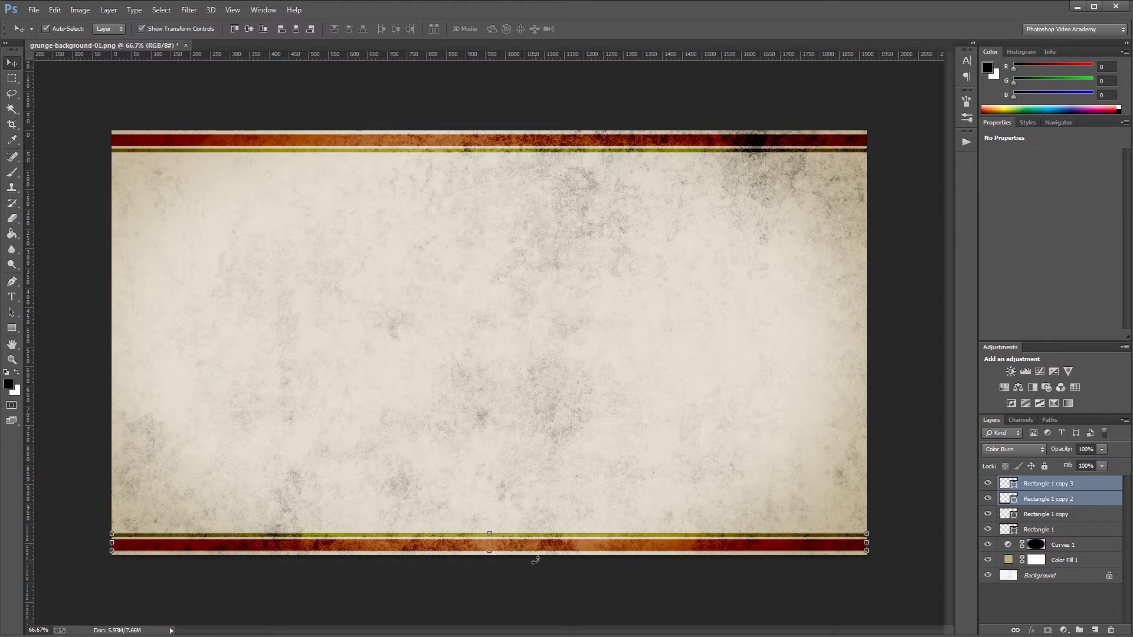
pyautogui.click(535, 560)
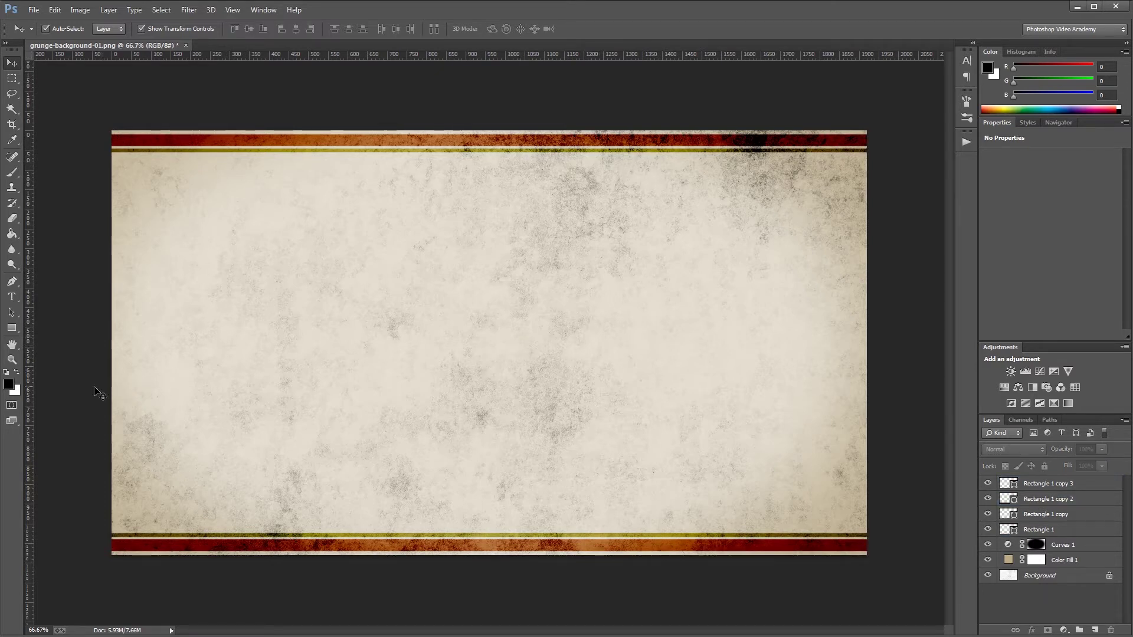
# Add a vertical guide at 960 px and a horizontal guide through the vertical centre of the document.
pyautogui.moveTo(30, 403); pyautogui.dragTo(488, 373)
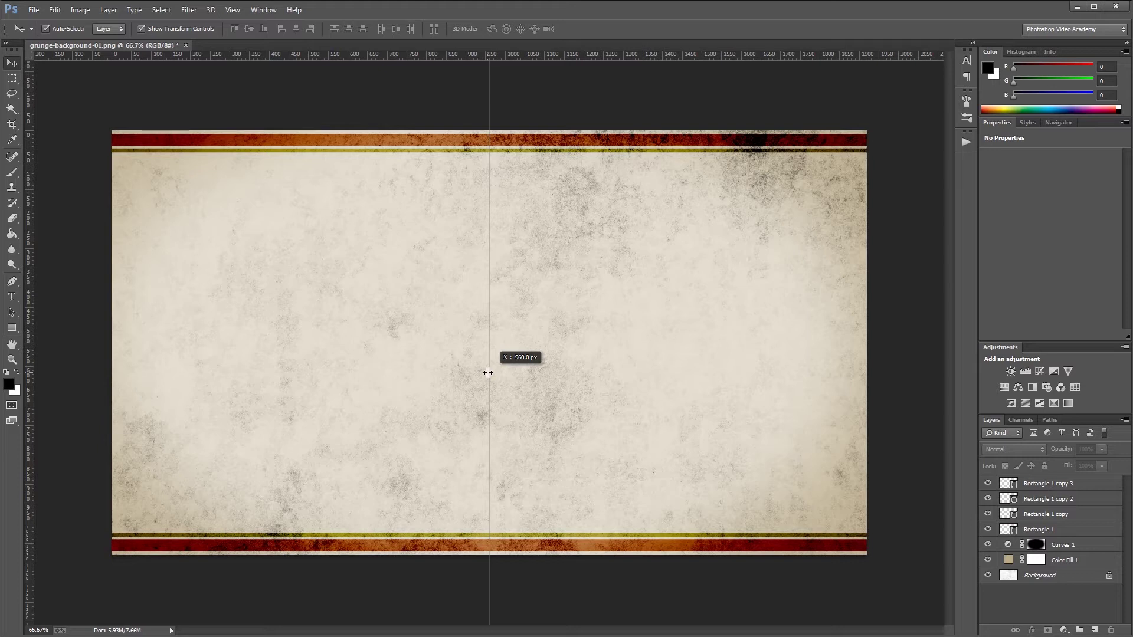
pyautogui.moveTo(488, 373); pyautogui.dragTo(487, 373)
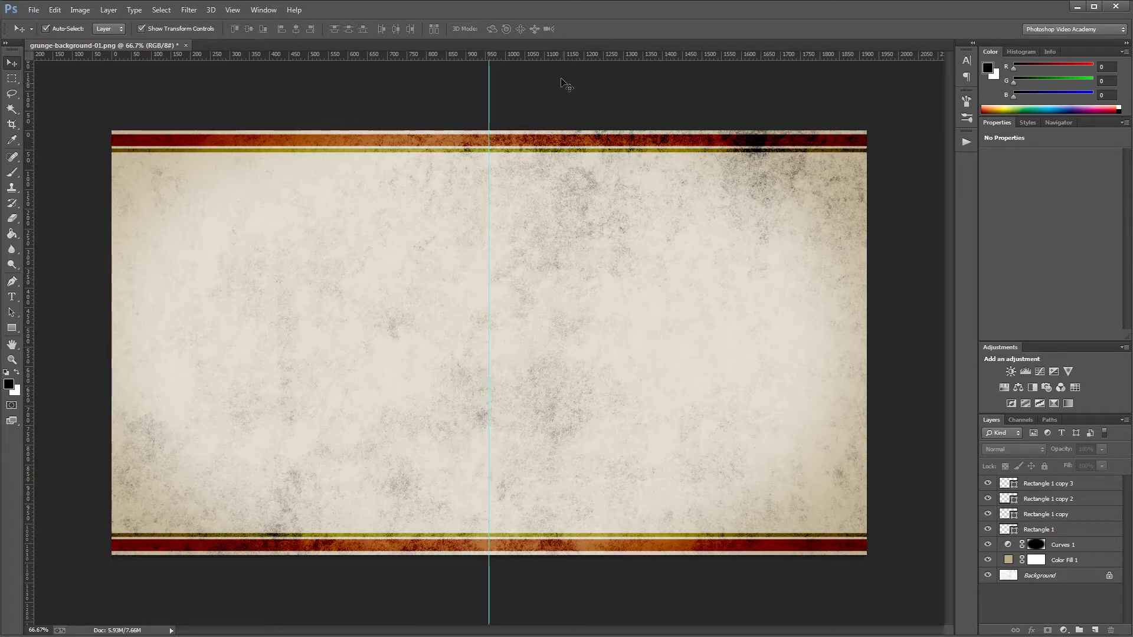
pyautogui.moveTo(545, 56); pyautogui.dragTo(542, 348)
pyautogui.hotkey('ctrl', 'r')
pyautogui.hotkey('ctrl', 'r')
# Create a 670 x 670 px circle with the Ellipse tool and centre it on the intersection of the guides.
pyautogui.click(11, 329)
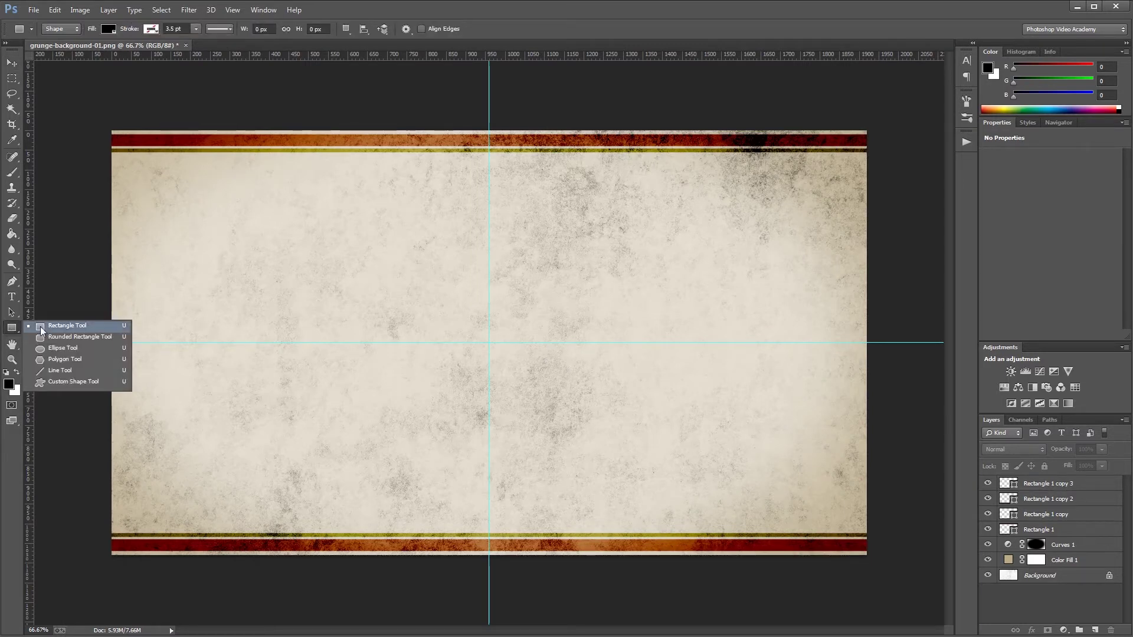
pyautogui.click(62, 349)
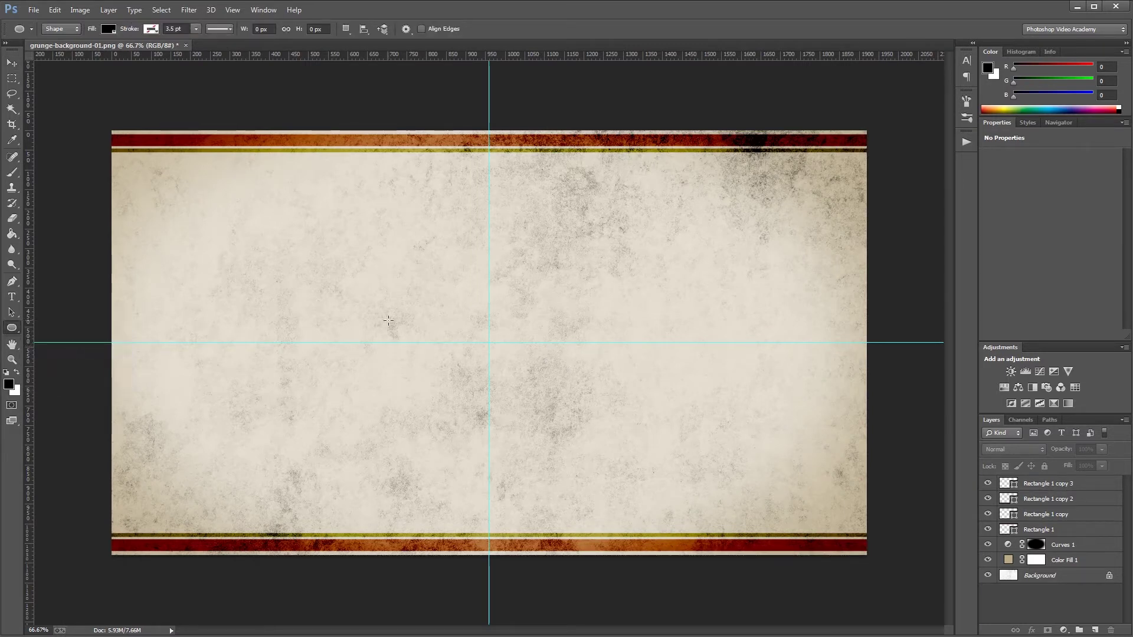
pyautogui.click(388, 320)
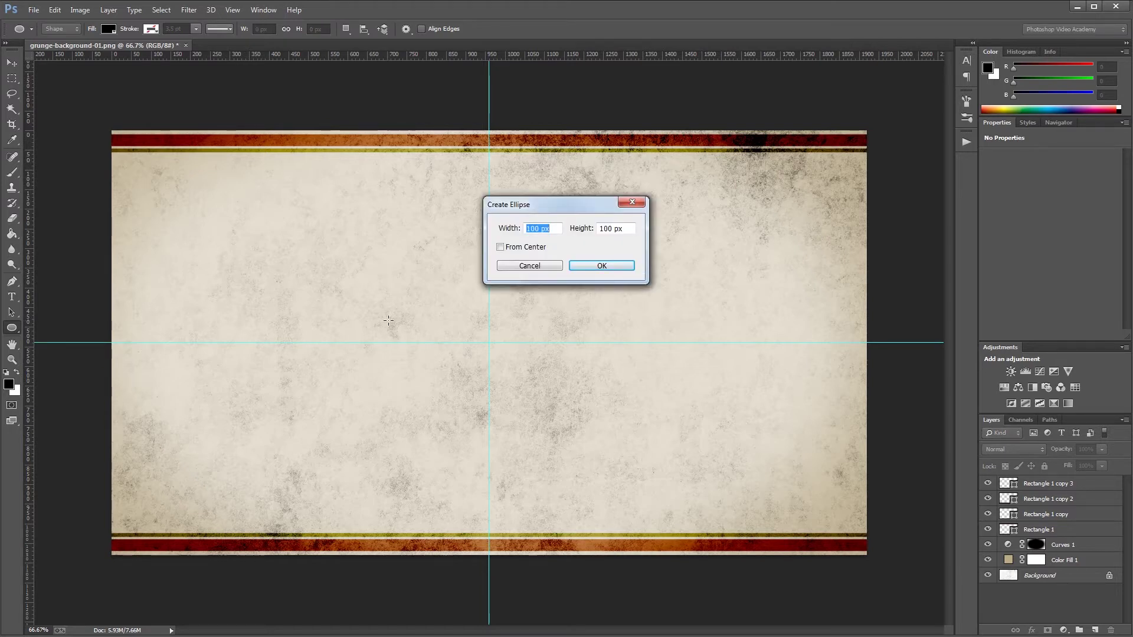
pyautogui.write('670')
pyautogui.press('Tab')
pyautogui.write('670')
pyautogui.press('Tab')
pyautogui.click(589, 268)
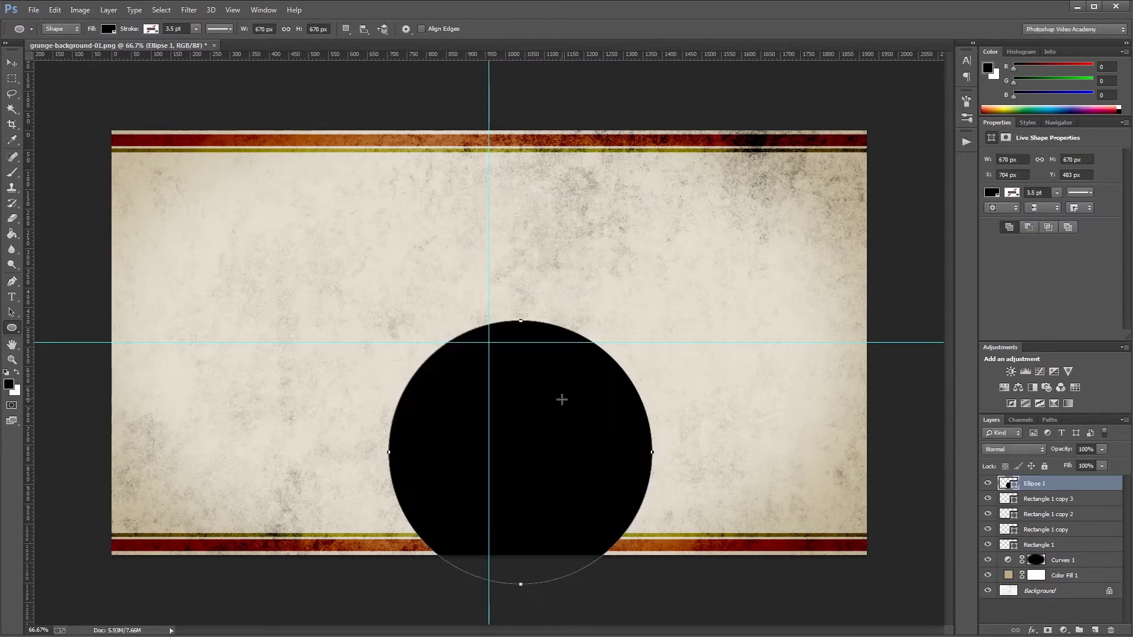
pyautogui.press('v')
pyautogui.moveTo(567, 462); pyautogui.dragTo(534, 355)
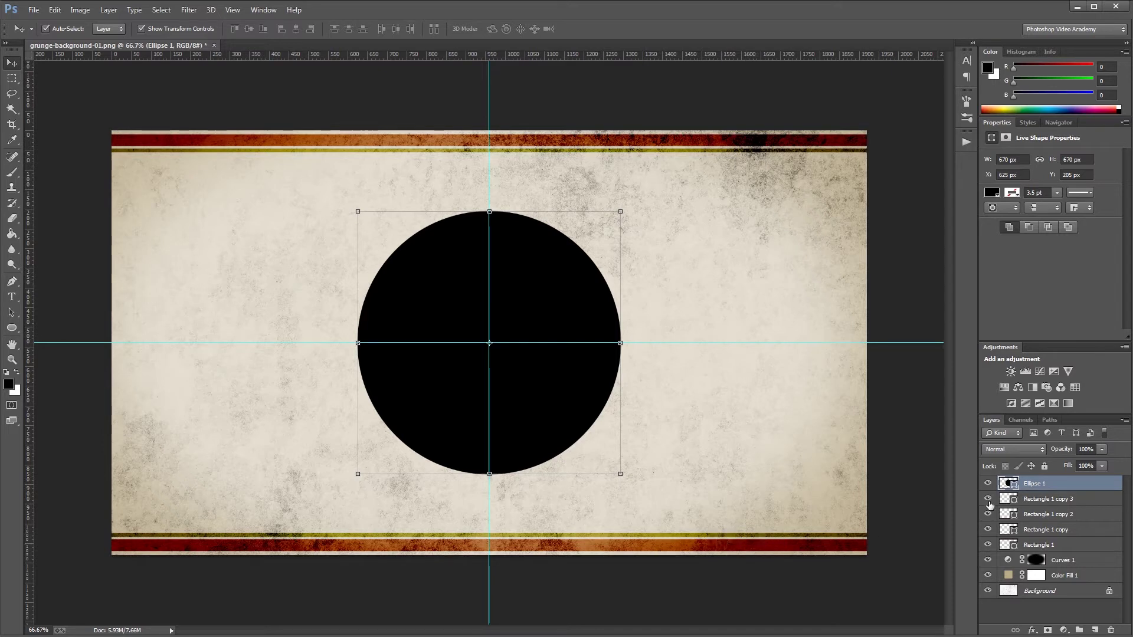
# Change the circle's fill color to 5B6241.
pyautogui.doubleClick(1008, 484)
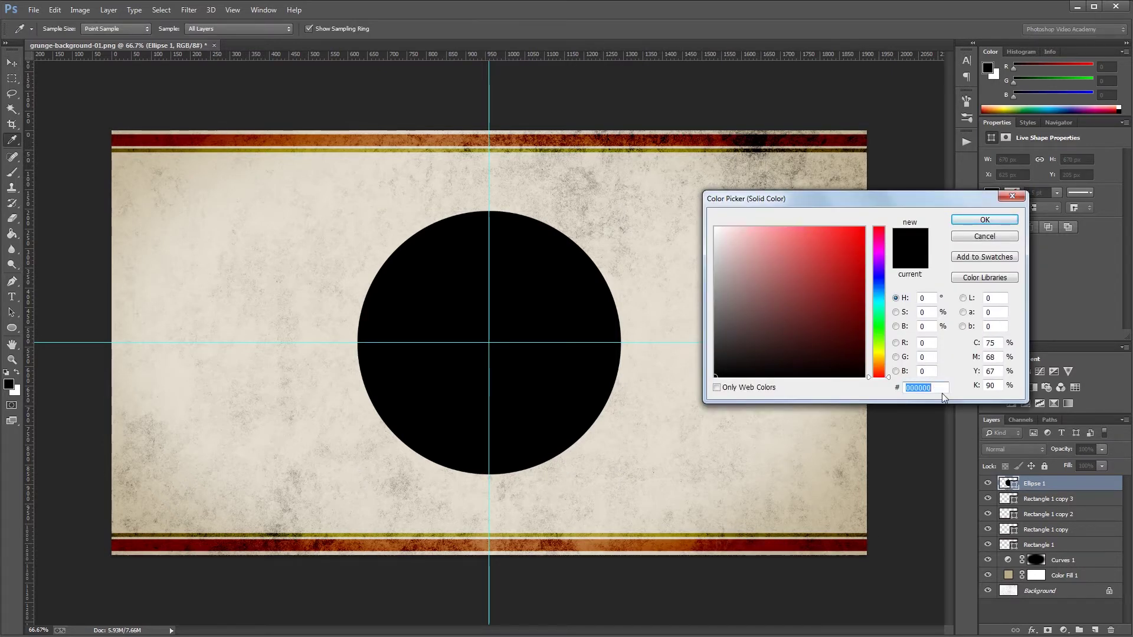
pyautogui.write('5B6241')
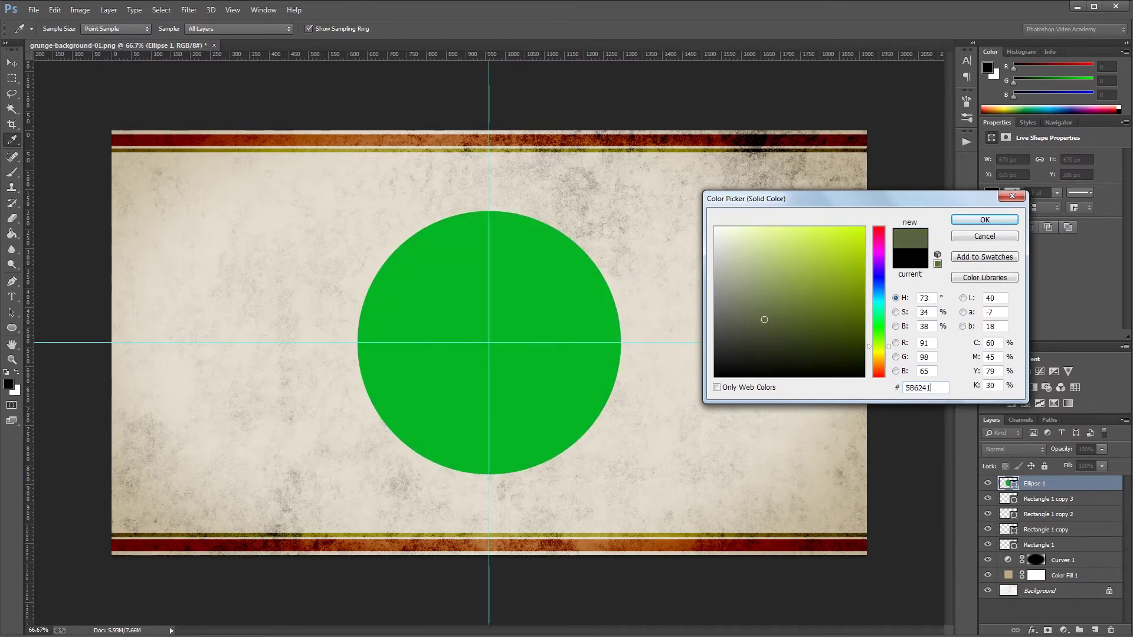
pyautogui.press('Return')
# Set the circle layer's blend mode to Color Burn and its fill to 50%.
pyautogui.click(1006, 450)
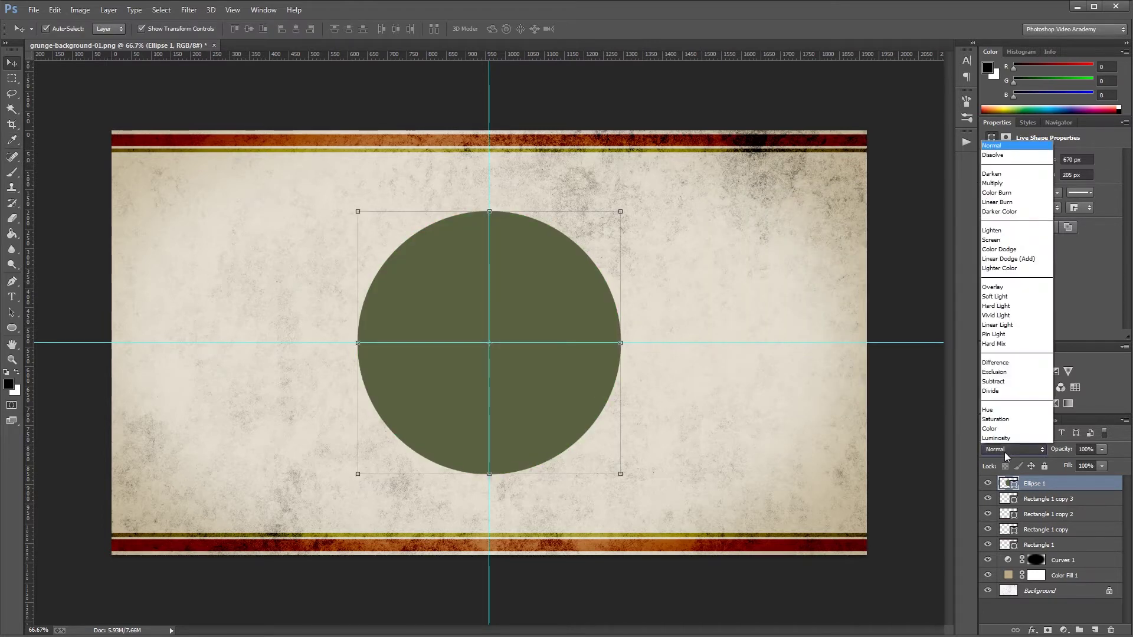
pyautogui.click(997, 192)
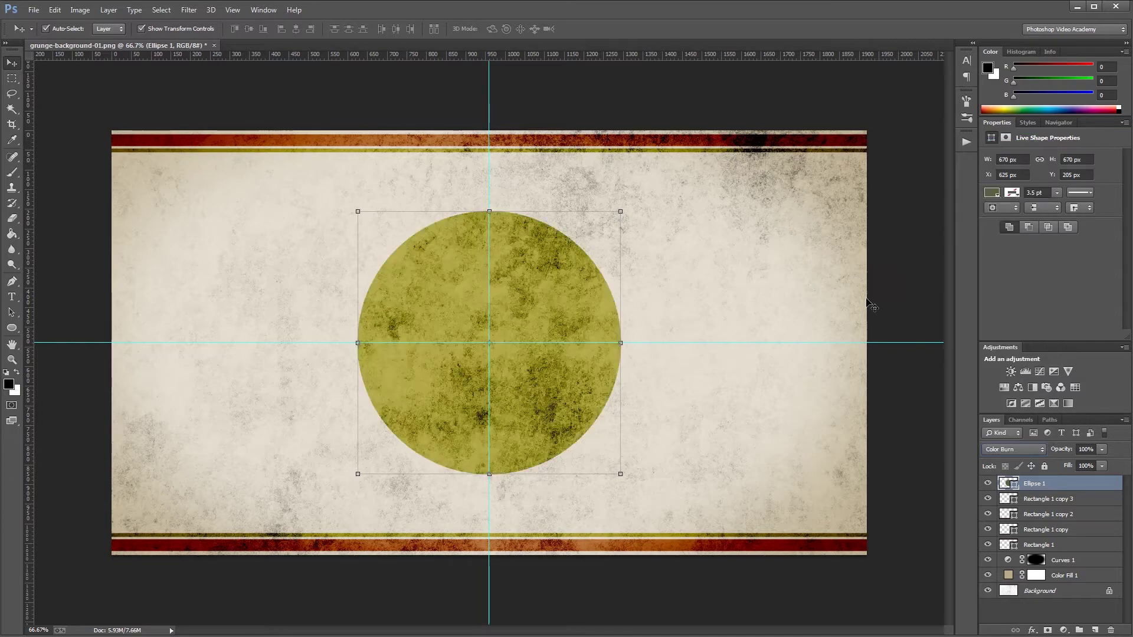
pyautogui.click(1084, 466)
pyautogui.write('50')
pyautogui.press('Return')
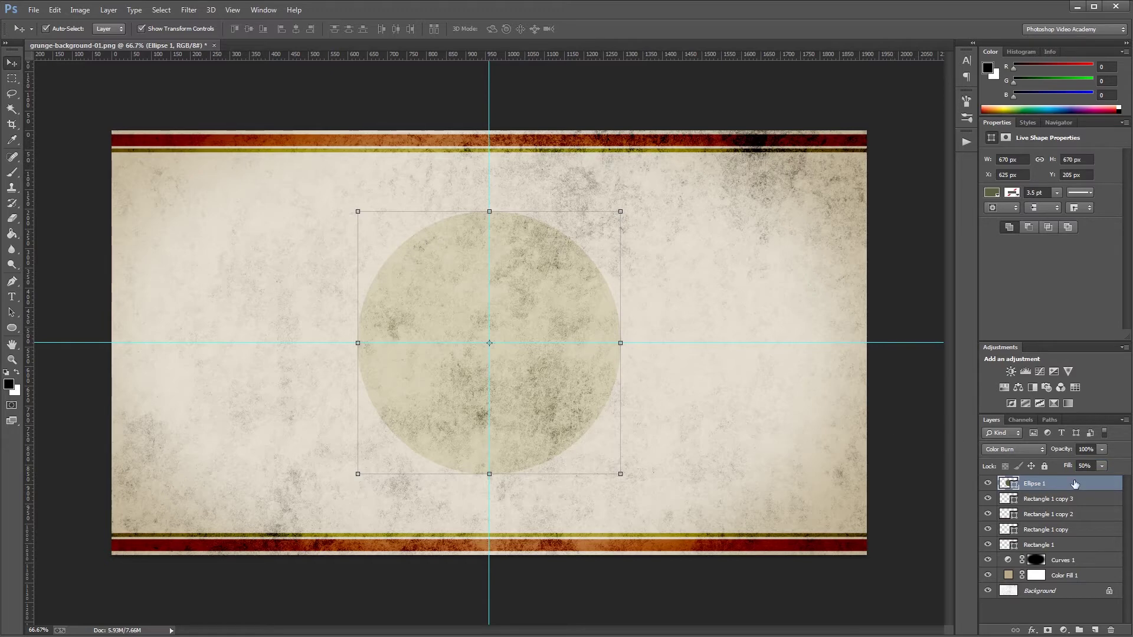
# Add an Inner Glow to the circle layer with the Color Burn blend mode and 35% opacity.
pyautogui.doubleClick(1075, 484)
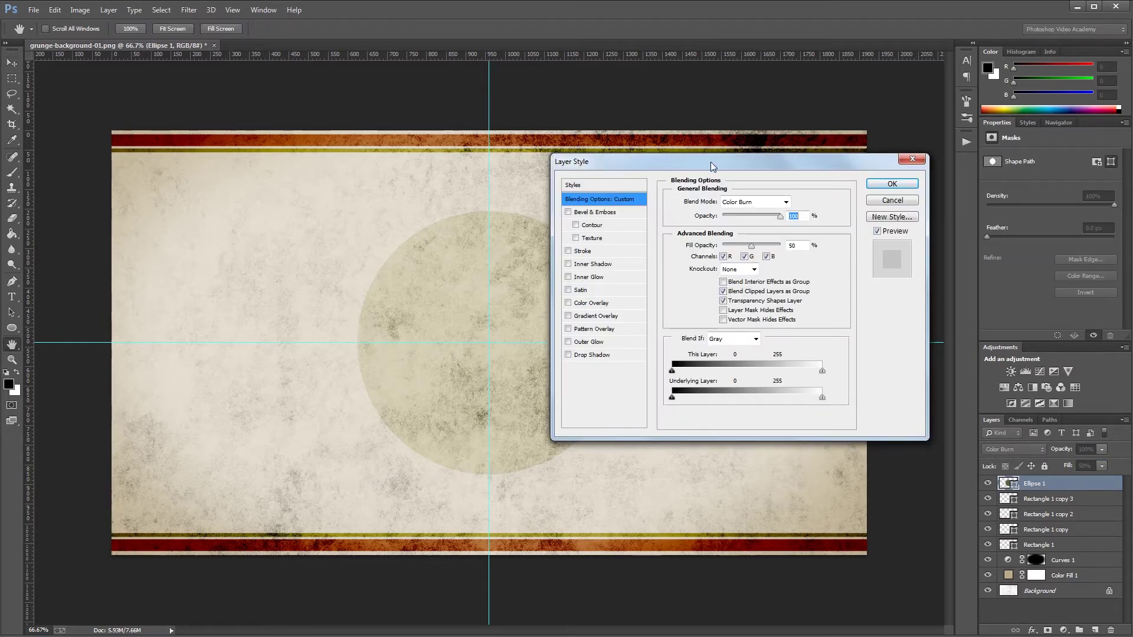
pyautogui.moveTo(712, 166); pyautogui.dragTo(734, 135)
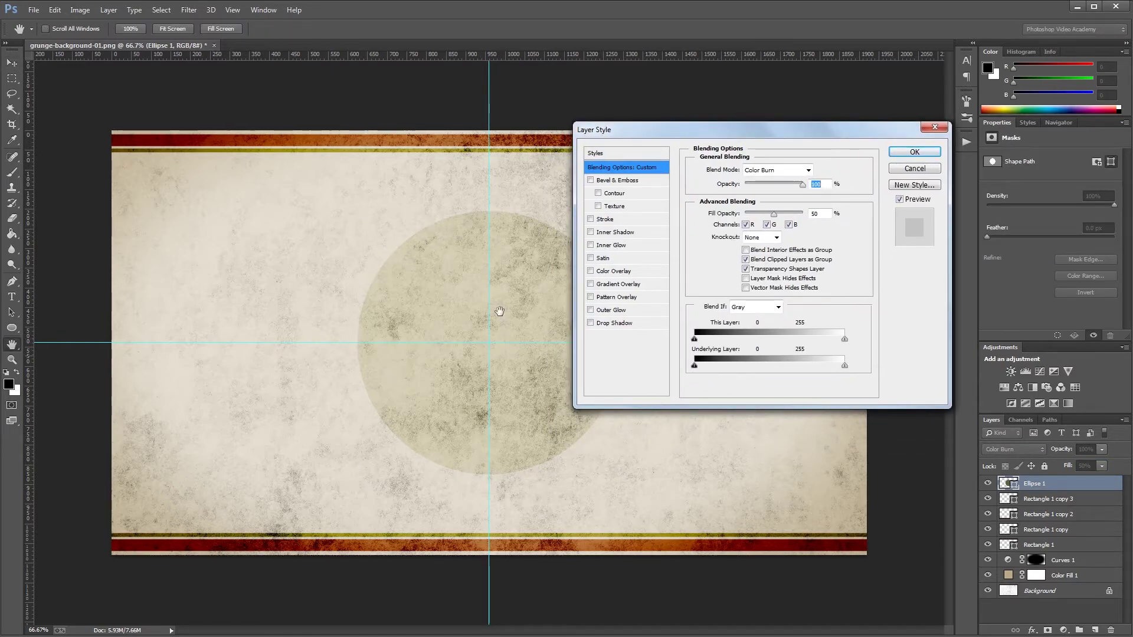
pyautogui.click(634, 247)
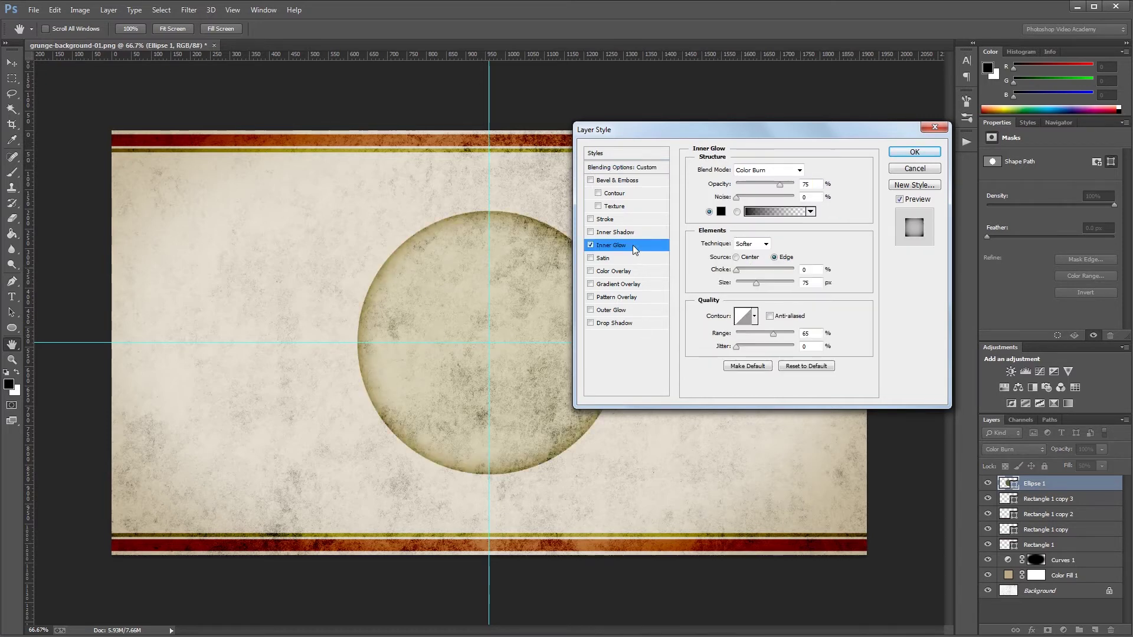
pyautogui.click(766, 170)
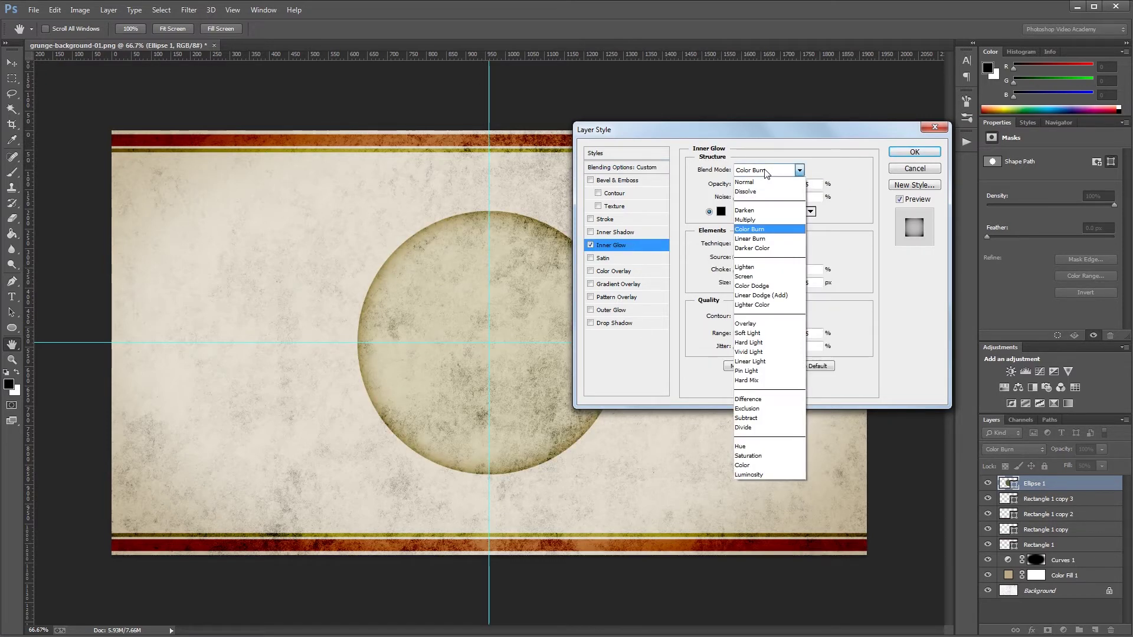
pyautogui.click(768, 230)
pyautogui.click(818, 183)
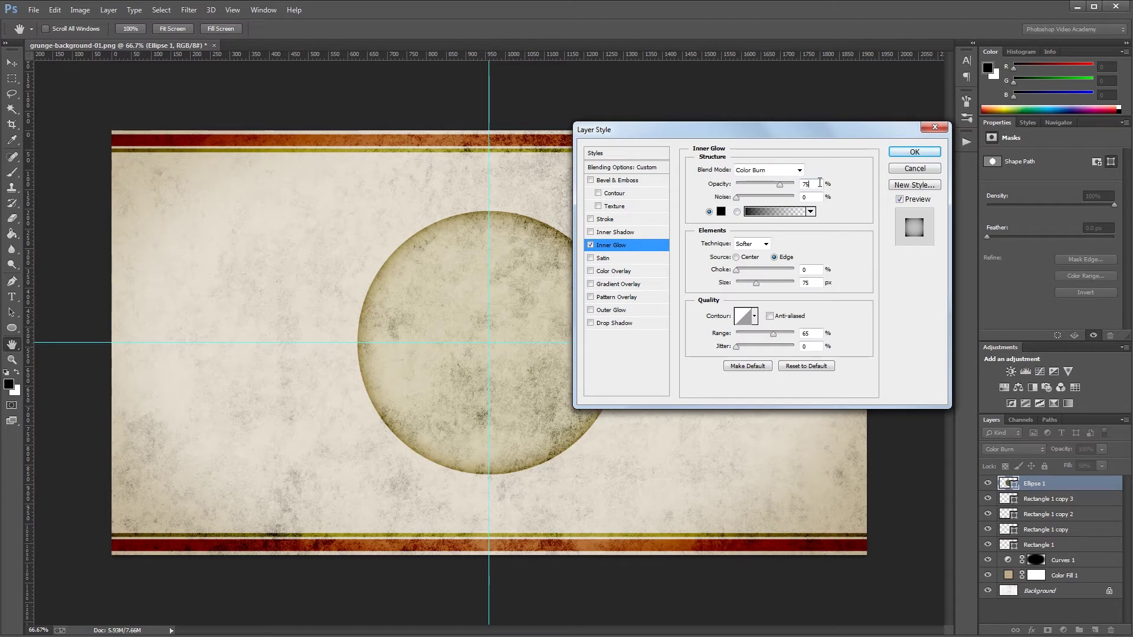
pyautogui.write('35')
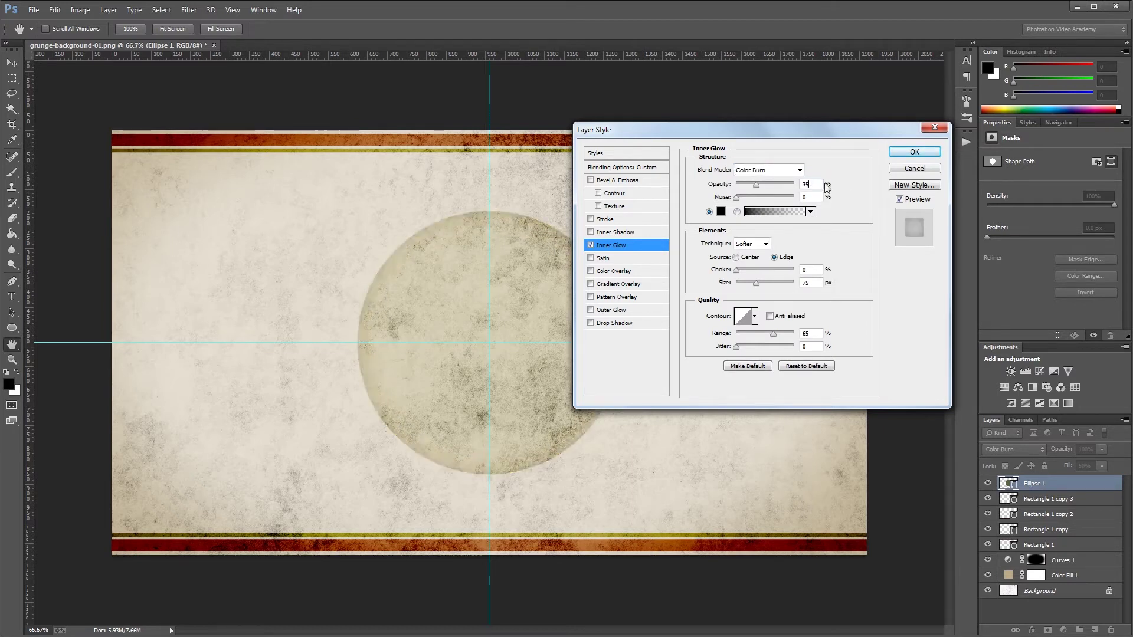
# Set the Inner Glow's size to 75 px and range to 50%, apply the style and collapse the layer's effects.
pyautogui.doubleClick(807, 283)
pyautogui.write('75')
pyautogui.doubleClick(820, 333)
pyautogui.write('50')
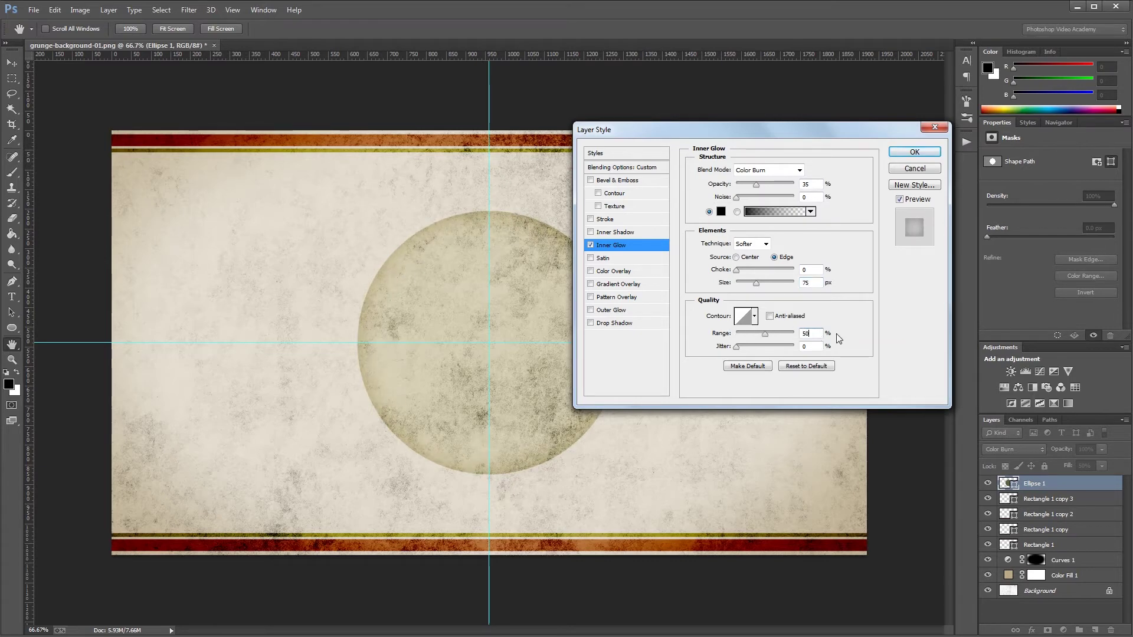
pyautogui.click(914, 151)
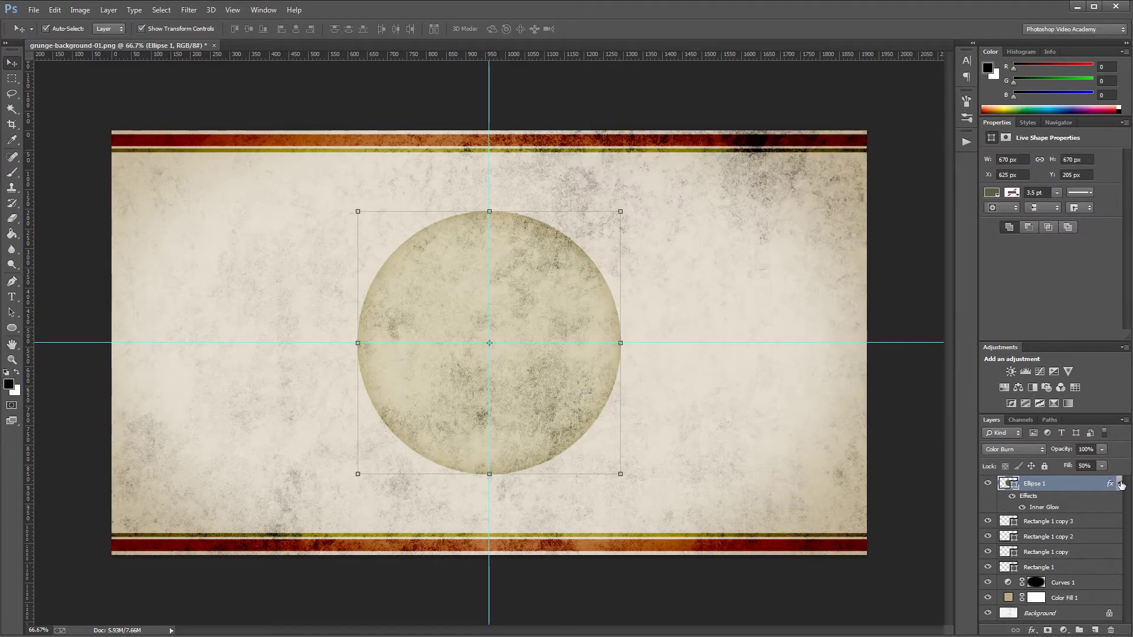
pyautogui.click(1118, 483)
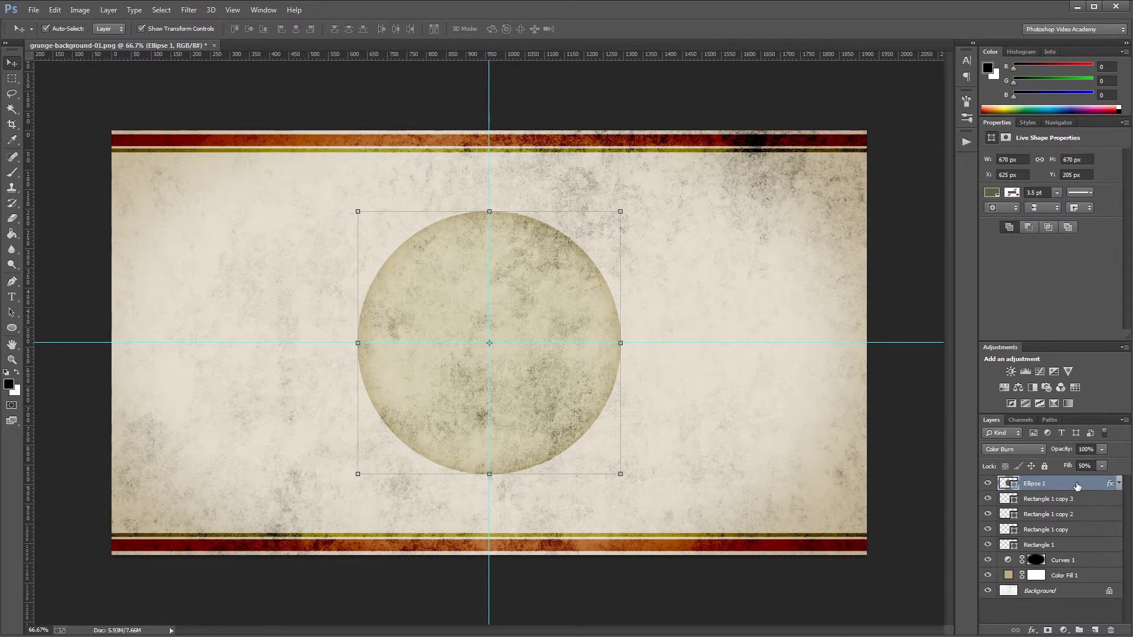
# Duplicate the circle layer and scale the copy proportionally to 580 px wide about its centre.
pyautogui.hotkey('ctrl', 'j')
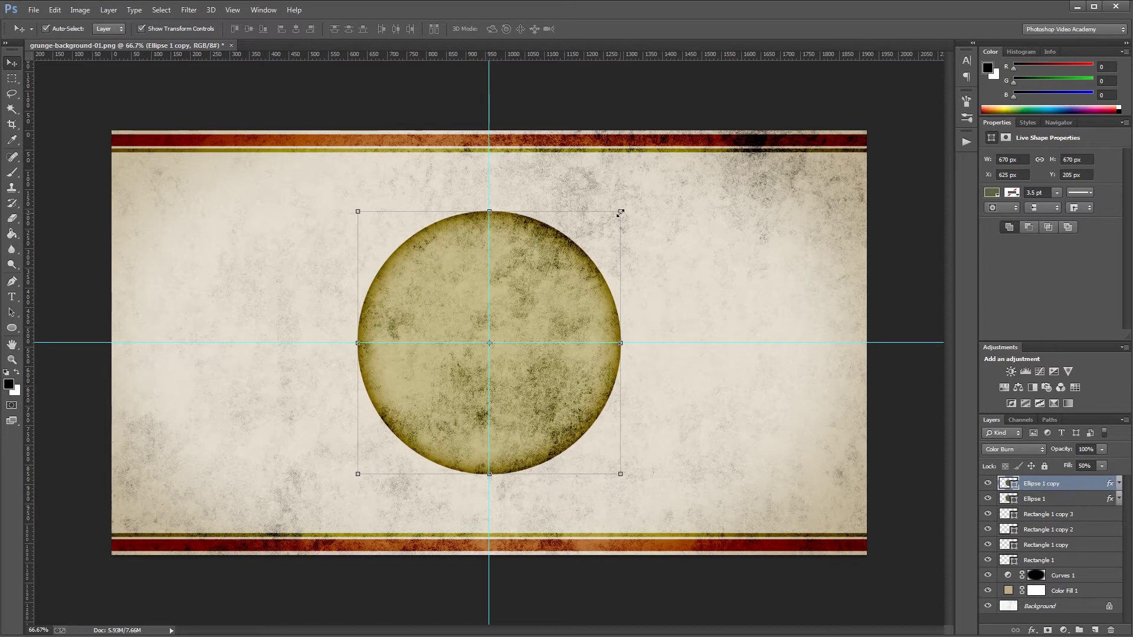
pyautogui.hotkey('ctrl', 't')
pyautogui.click(207, 29)
pyautogui.rightClick(198, 29)
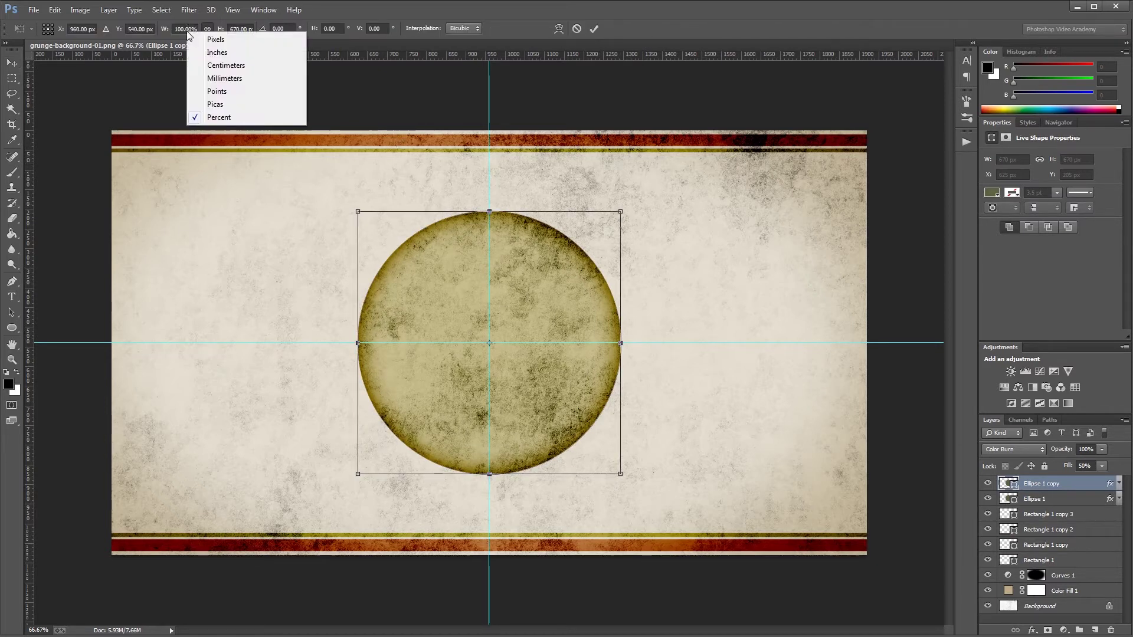
pyautogui.click(204, 37)
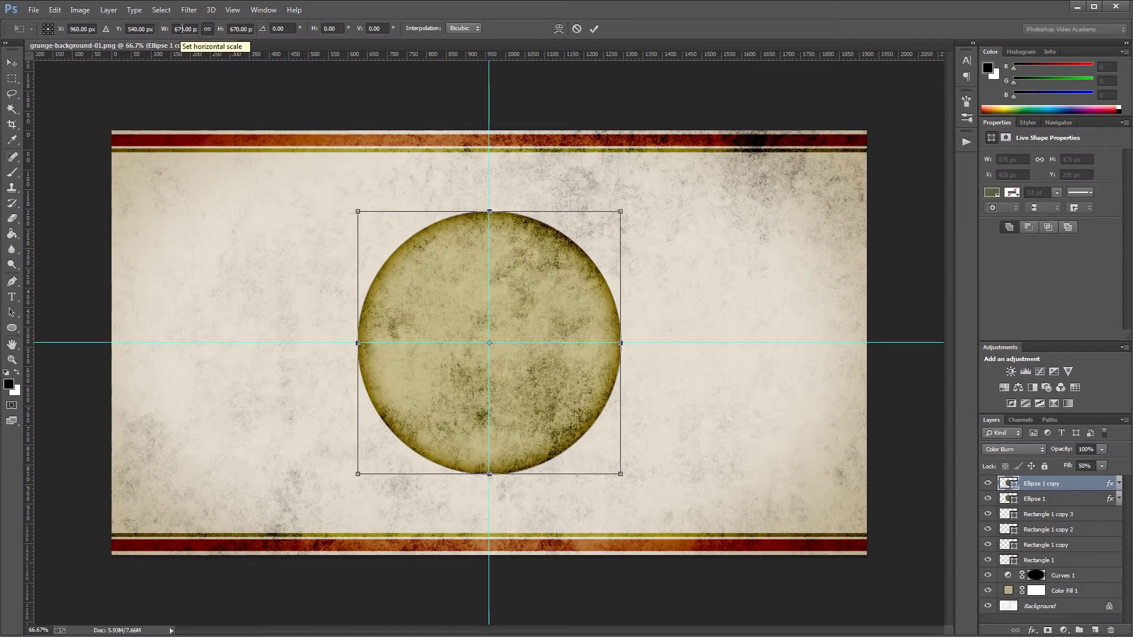
pyautogui.doubleClick(182, 29)
pyautogui.write('580')
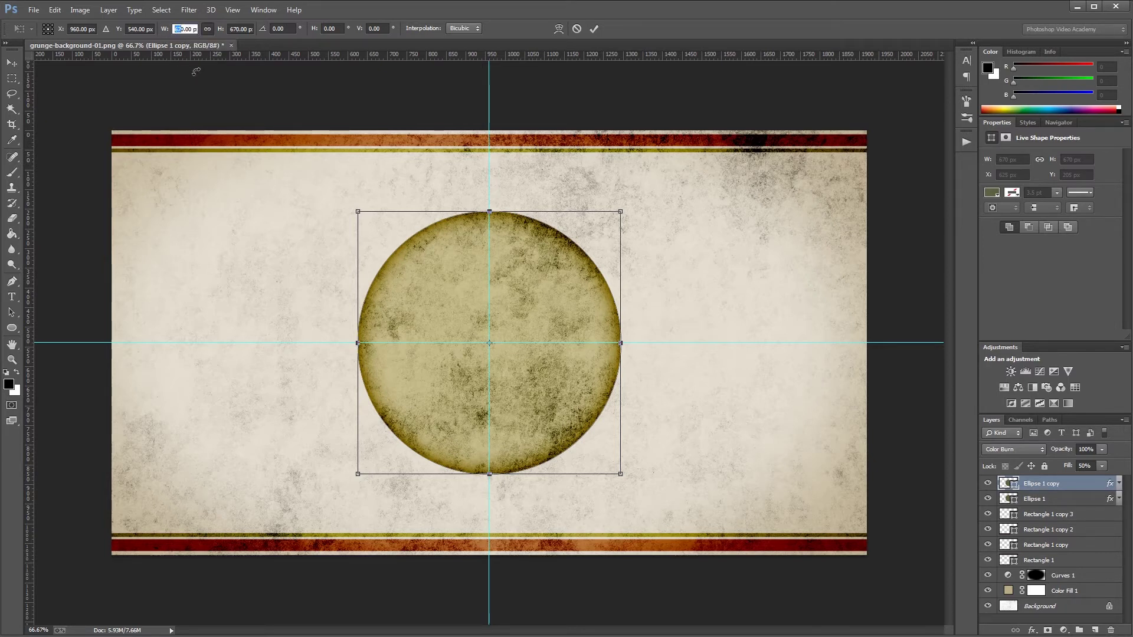
pyautogui.press('Return')
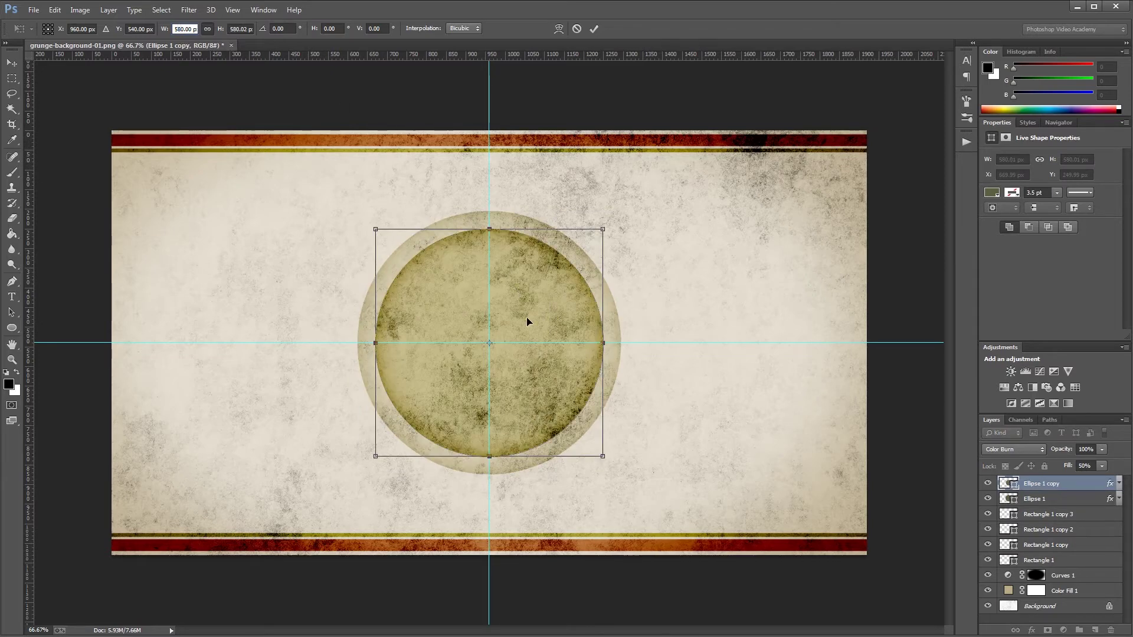
pyautogui.press('Return')
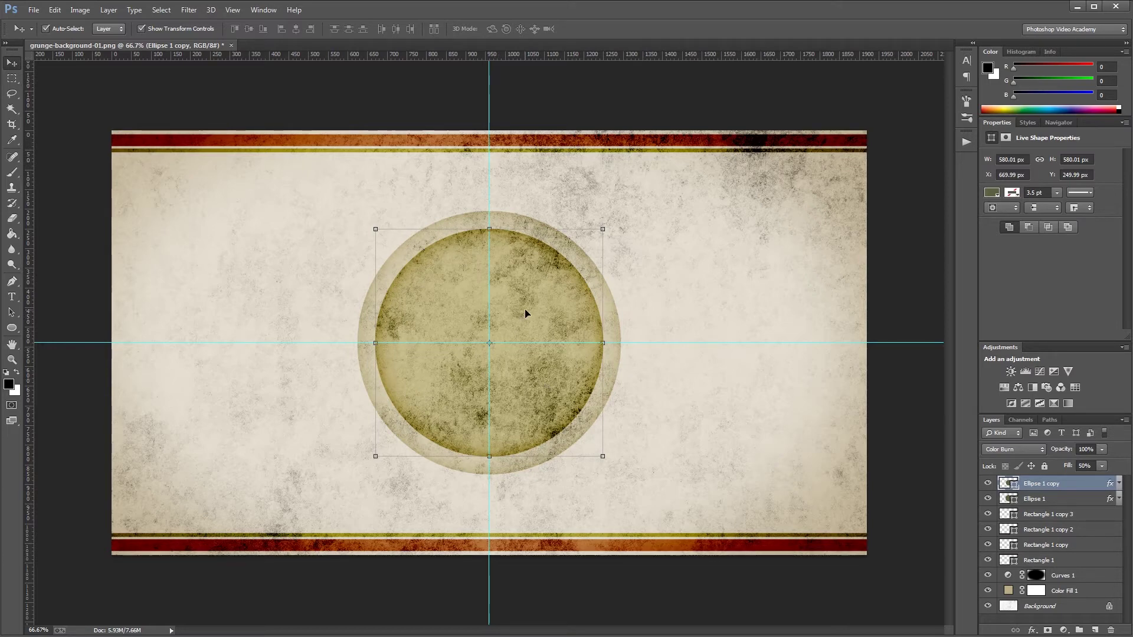
# Switch to the Resources folder in the file explorer and open sword-silhouette-01.psd in Photoshop.
pyautogui.hotkey('alt', 'Tab')
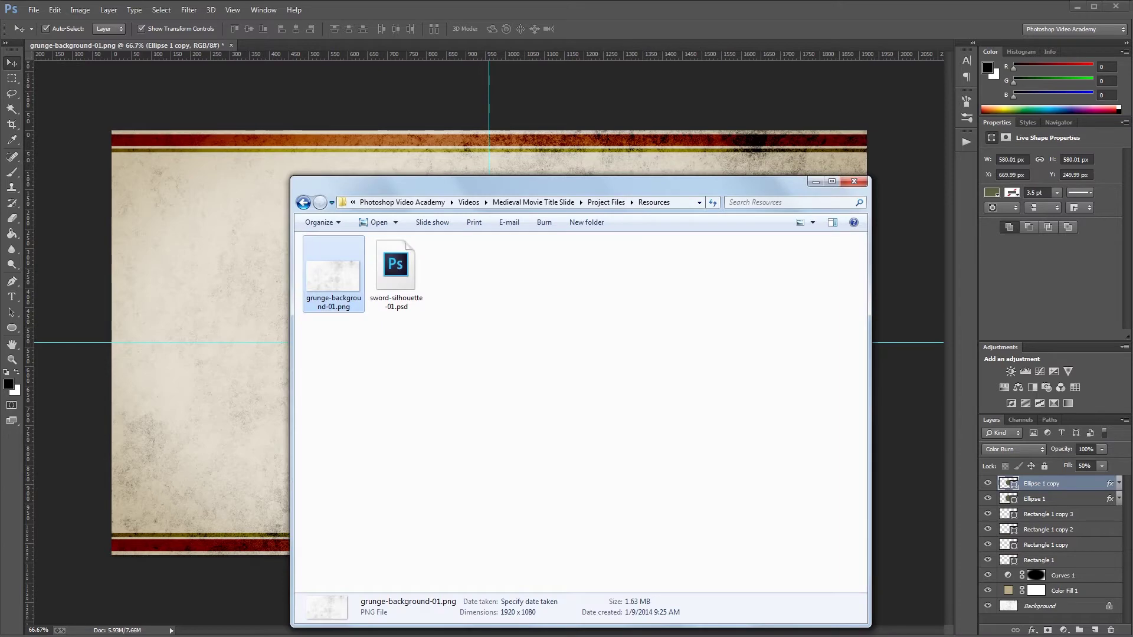
pyautogui.click(405, 271)
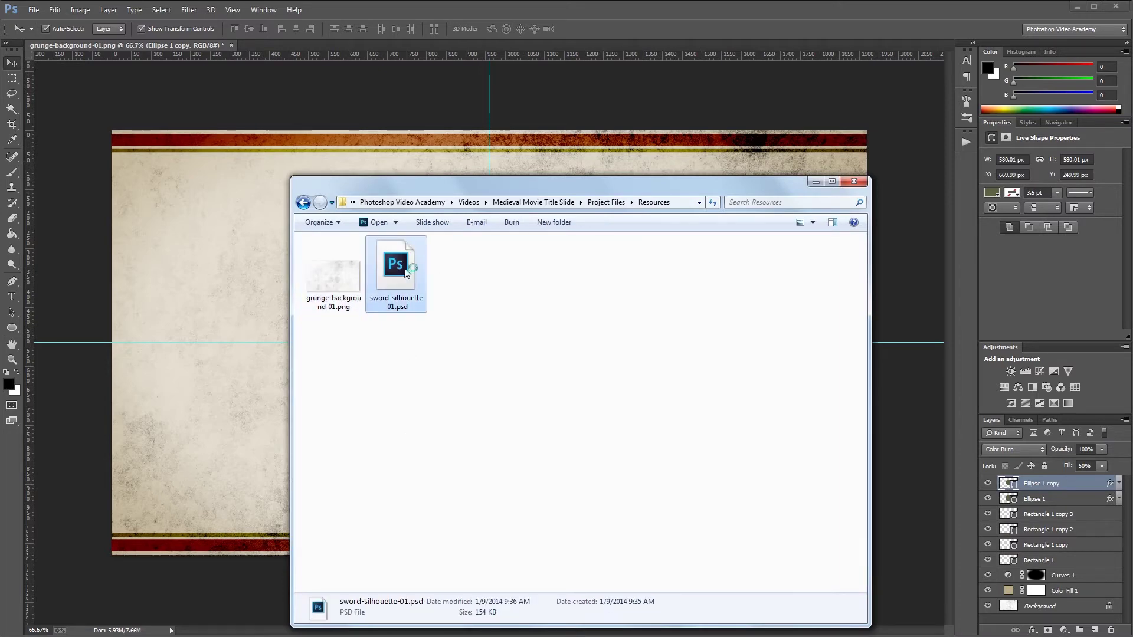
pyautogui.doubleClick(405, 272)
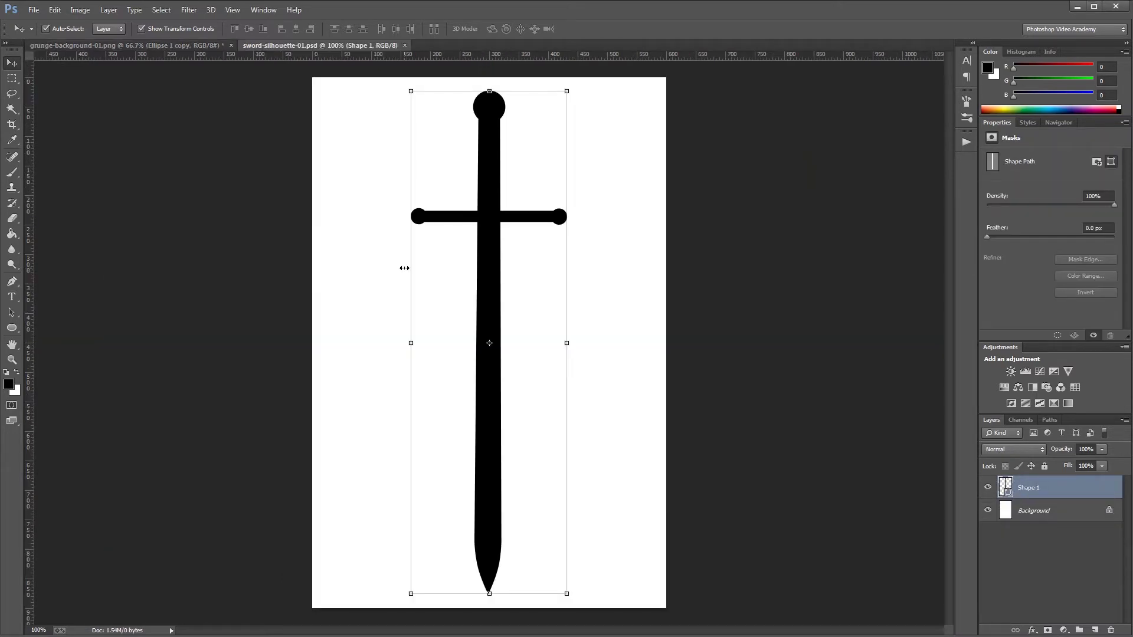
# Copy the sword shape into the centre of the grunge background document and close the sword file.
pyautogui.moveTo(317, 47); pyautogui.dragTo(741, 179)
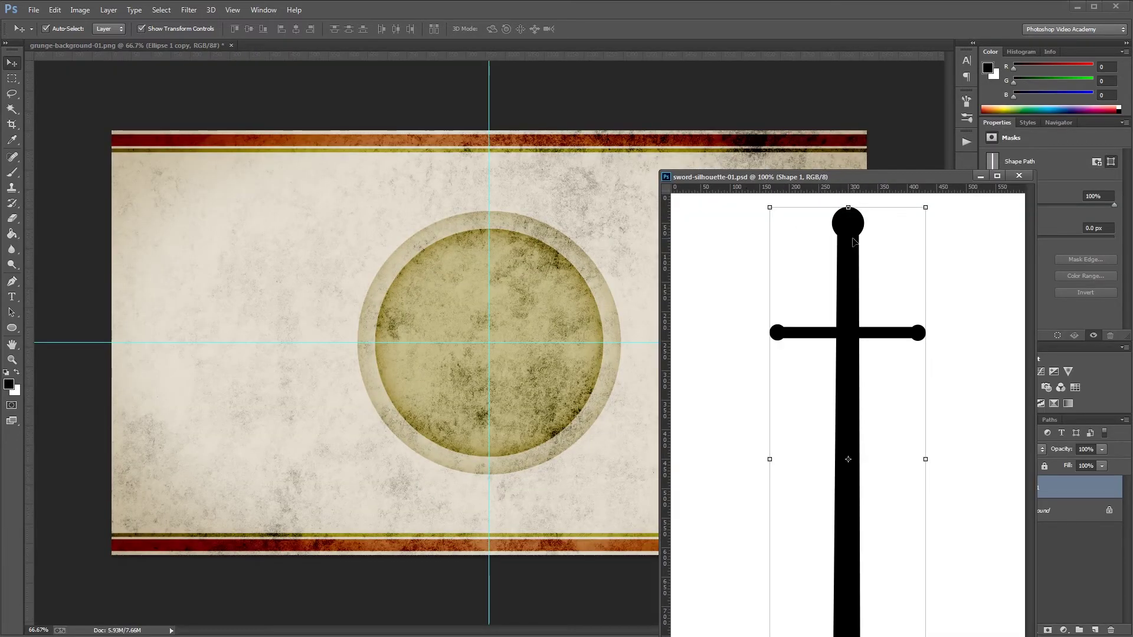
pyautogui.moveTo(852, 242); pyautogui.dragTo(498, 232)
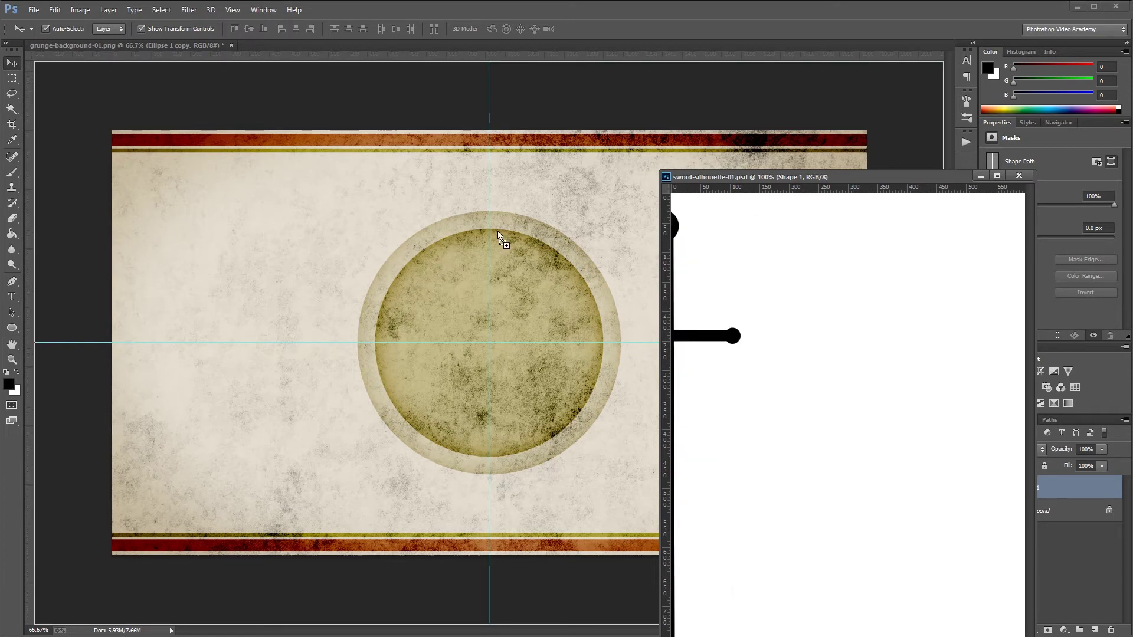
pyautogui.moveTo(498, 232); pyautogui.dragTo(498, 231)
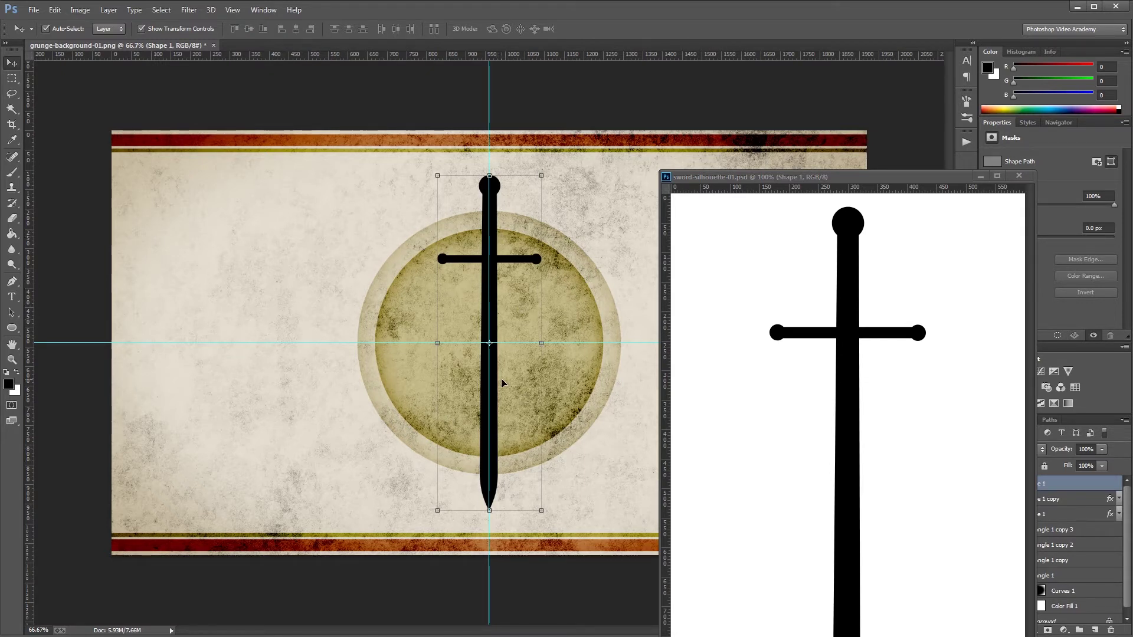
pyautogui.click(1018, 176)
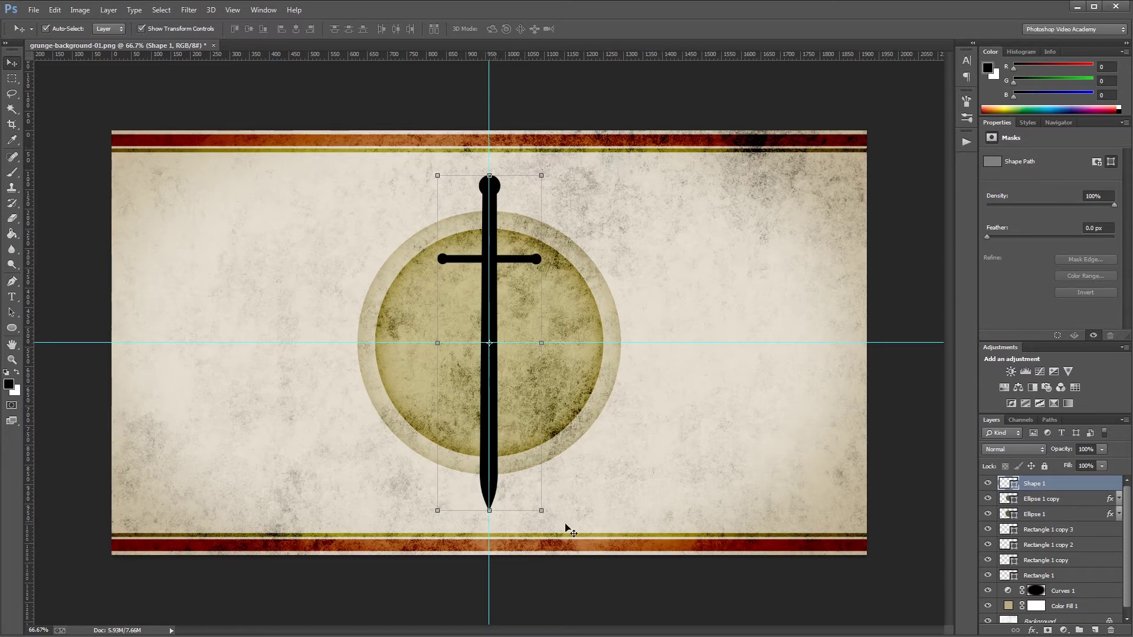
# Change the sword's fill color to 624141, set its layer to the Color Burn blend mode and deselect it.
pyautogui.doubleClick(1007, 483)
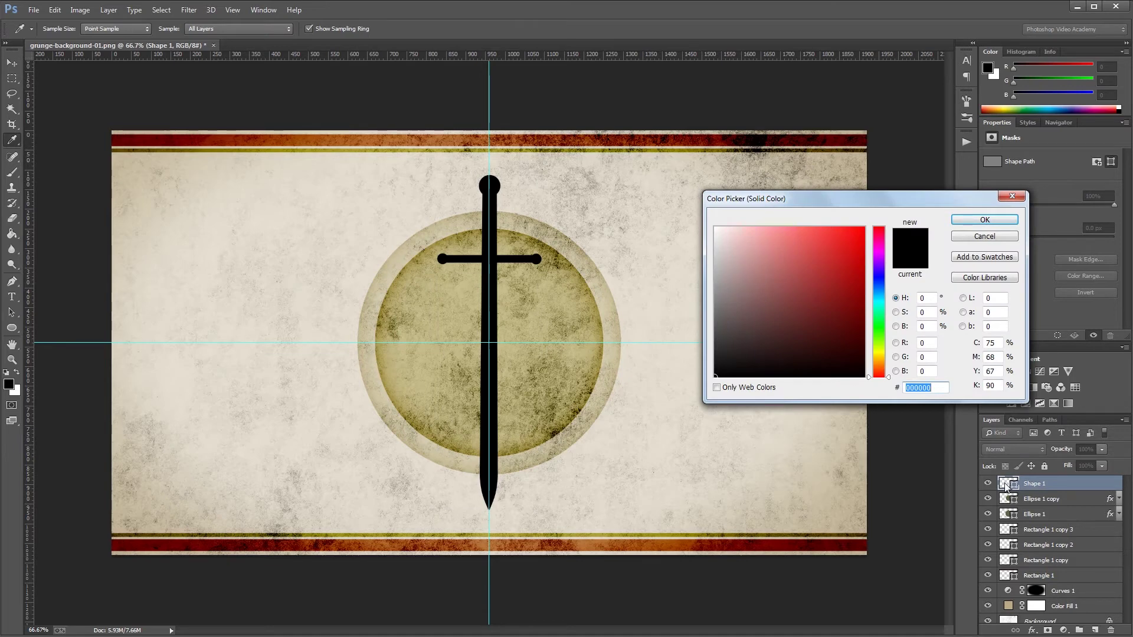
pyautogui.write('624141')
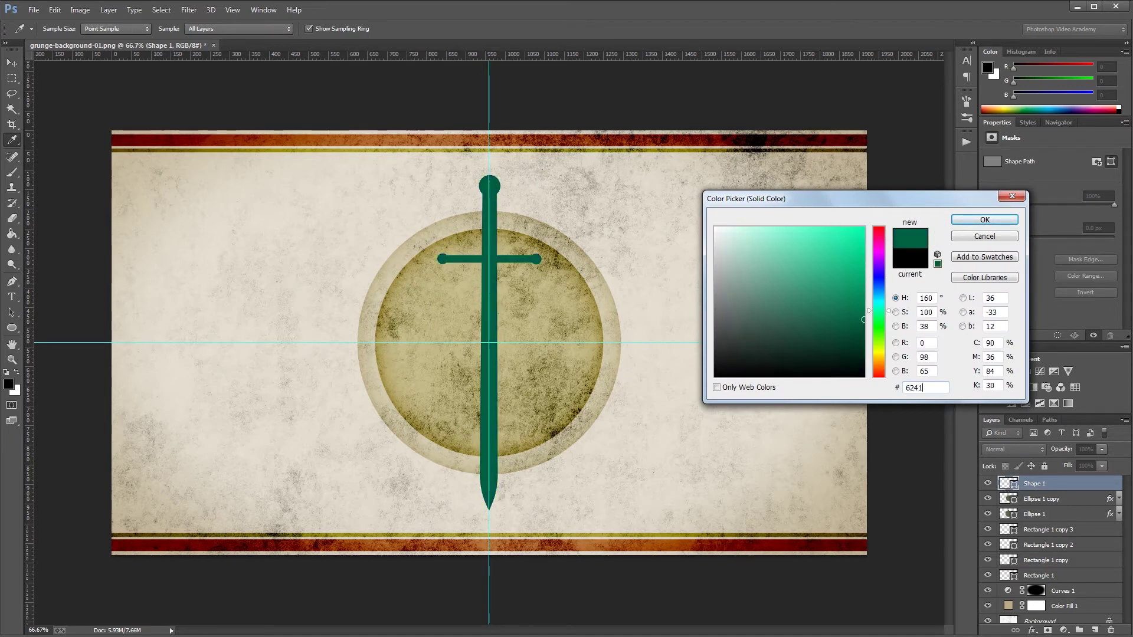
pyautogui.press('Return')
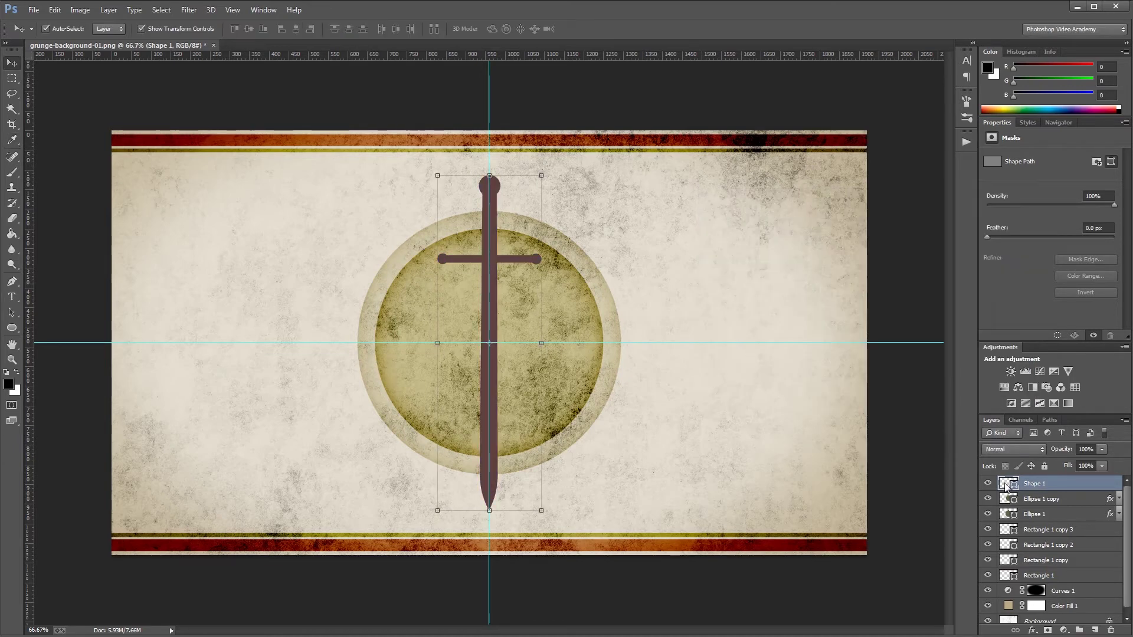
pyautogui.click(999, 453)
pyautogui.click(997, 193)
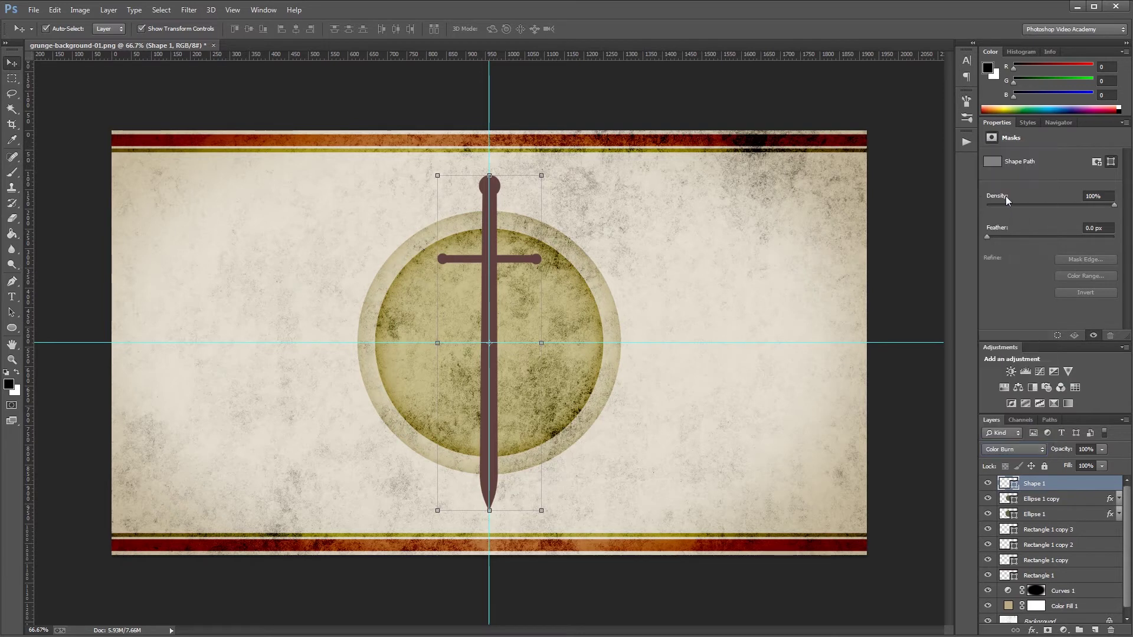
pyautogui.click(918, 262)
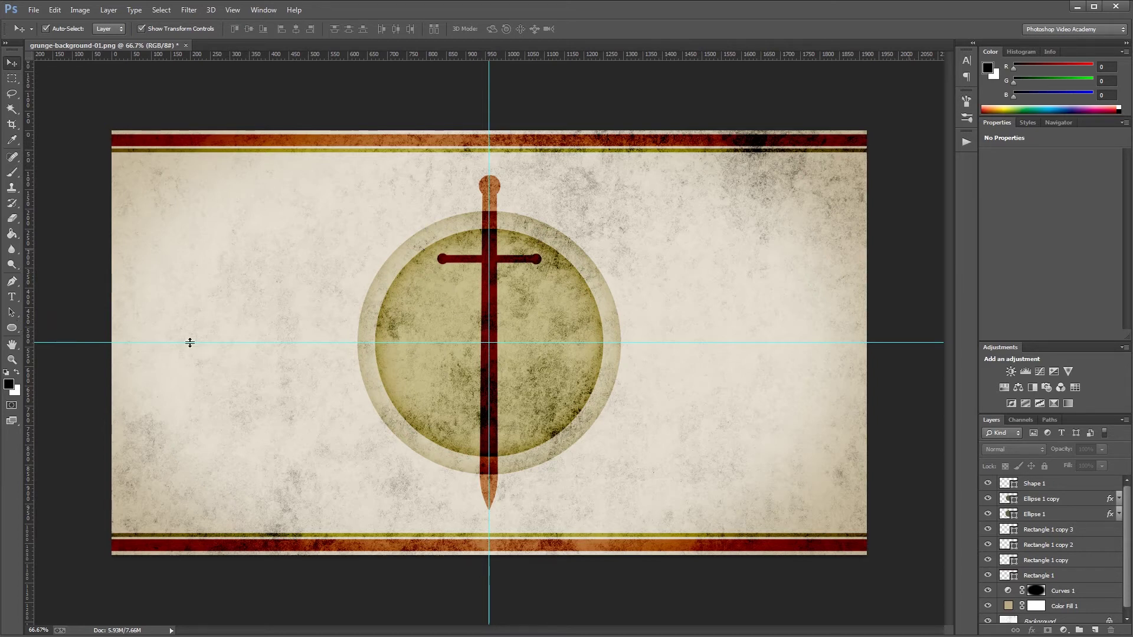
# Swap the foreground color to white and add a point text "&" over the circle.
pyautogui.press('x')
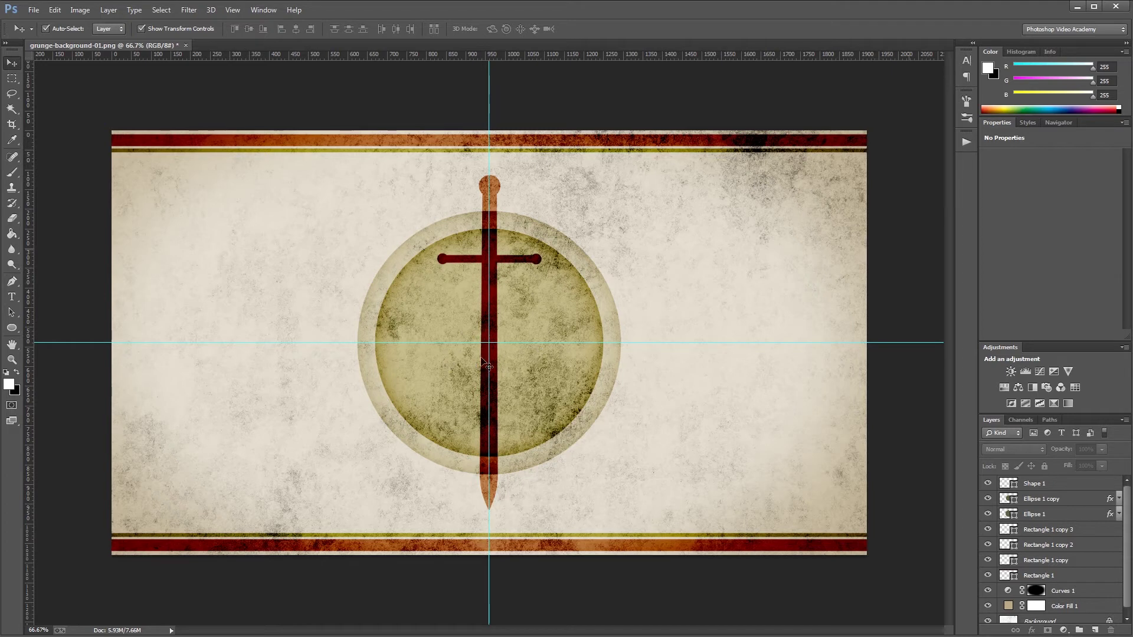
pyautogui.click(12, 300)
pyautogui.click(411, 326)
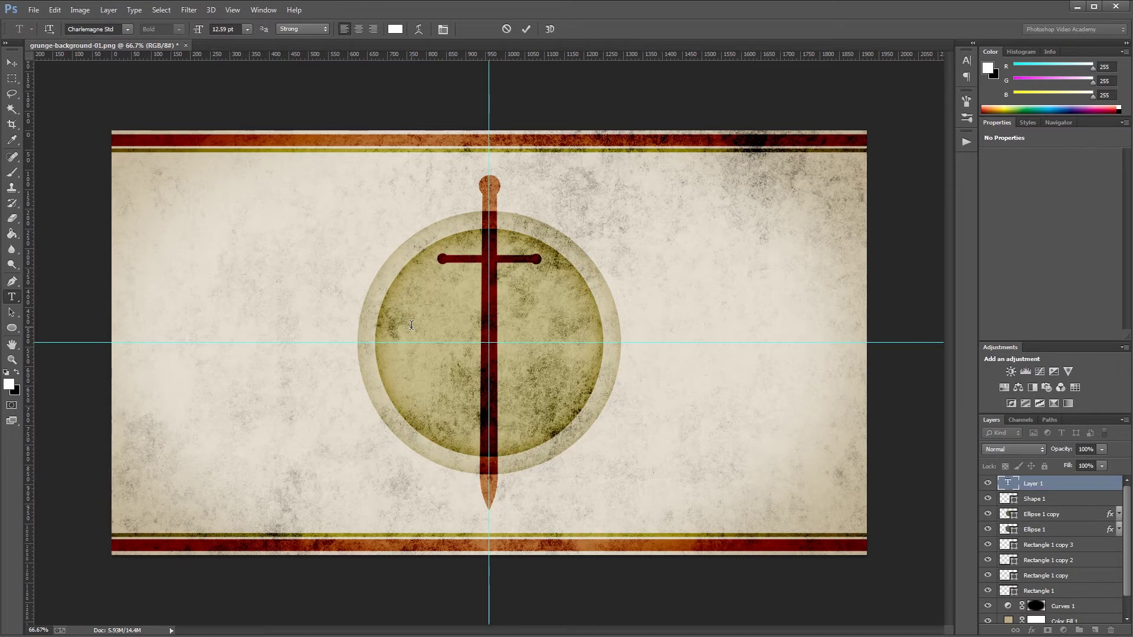
pyautogui.write('&')
pyautogui.hotkey('ctrl', 'Return')
pyautogui.press('v')
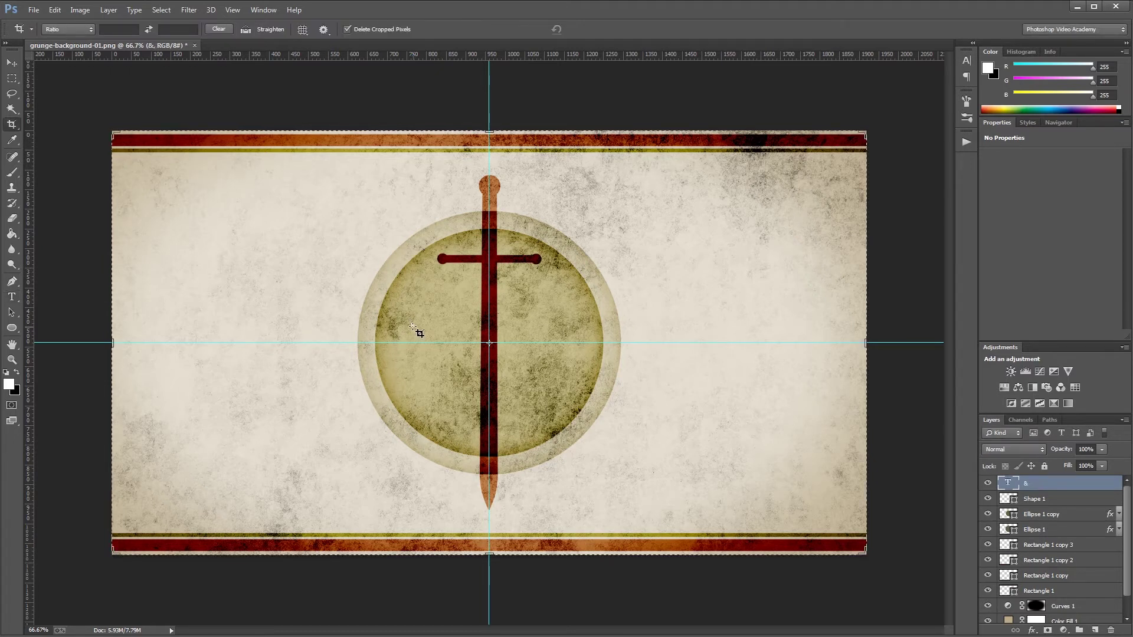
# Enlarge the ampersand to about 320 pt and move it over the middle of the circle.
pyautogui.moveTo(416, 322); pyautogui.dragTo(588, 243)
pyautogui.press('Return')
pyautogui.moveTo(473, 218); pyautogui.dragTo(503, 309)
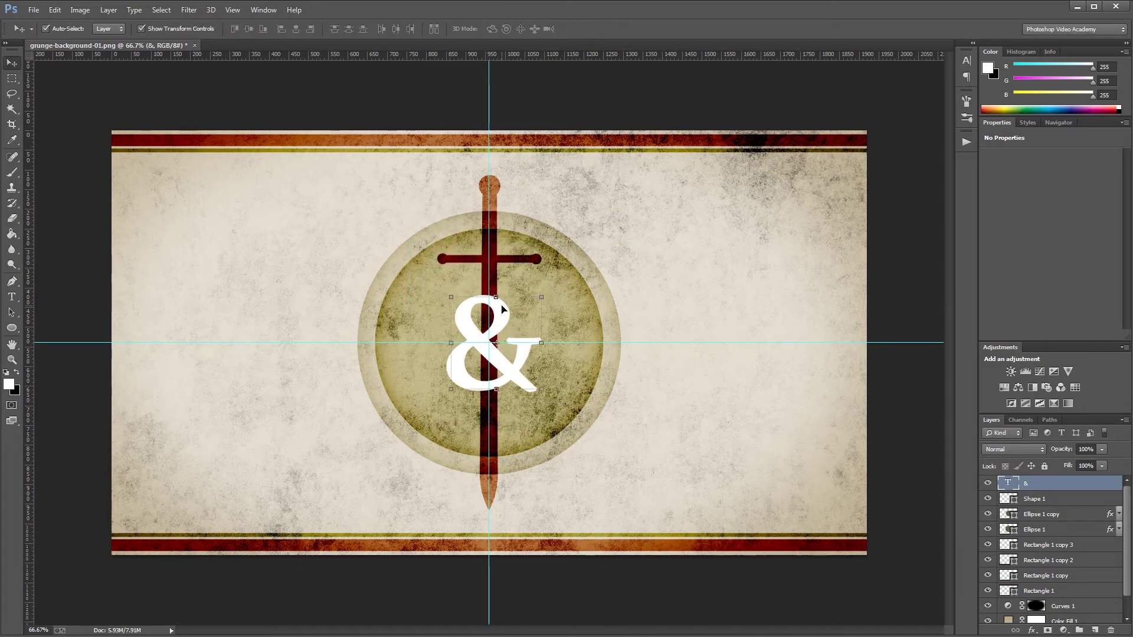
# Set the ampersand's font to Blackletter and its size to 400 pt.
pyautogui.click(966, 60)
pyautogui.click(867, 65)
pyautogui.write('Blackletter')
pyautogui.press('Return')
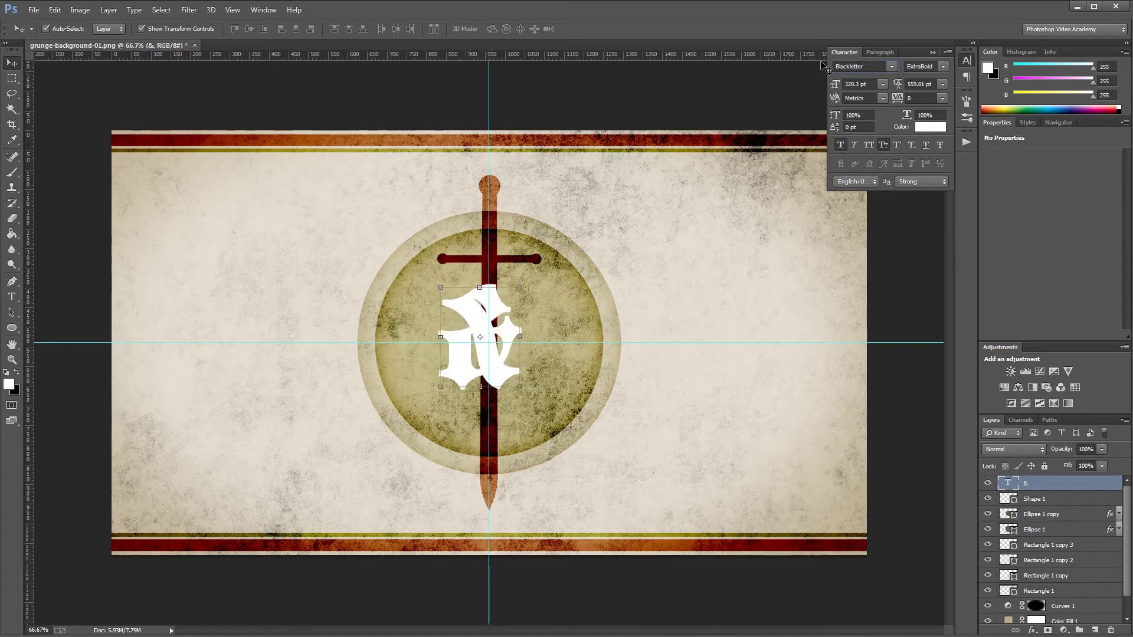
pyautogui.press('Tab')
pyautogui.press('Tab')
pyautogui.write('400')
pyautogui.press('Return')
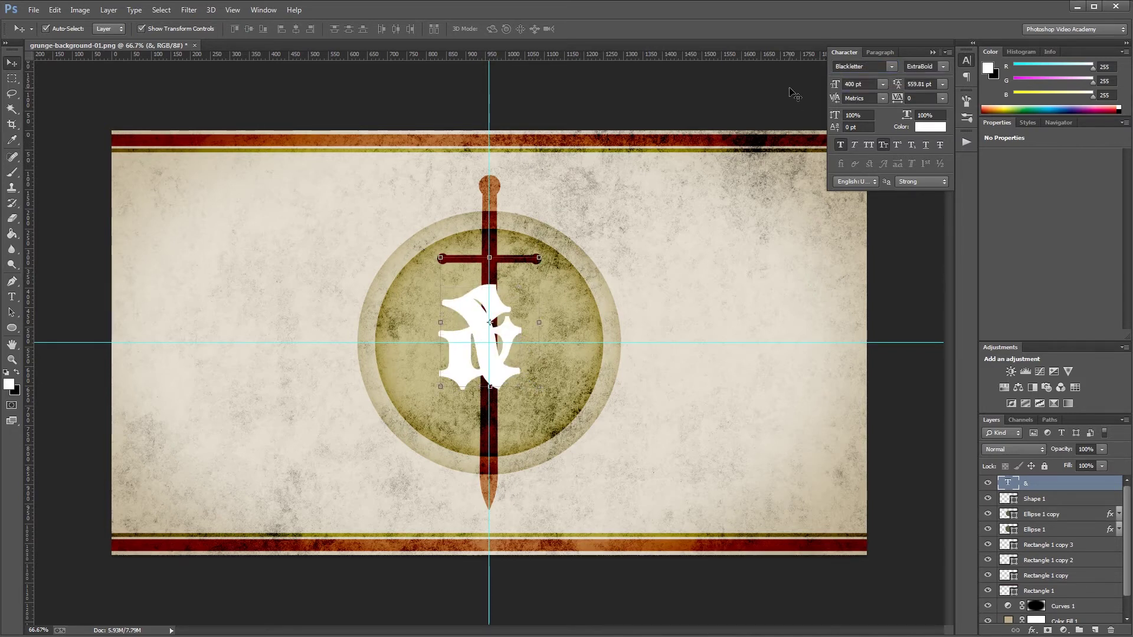
# Centre the ampersand on the intersection of the guides, then hide the guides and deselect the layer.
pyautogui.moveTo(511, 294); pyautogui.dragTo(511, 313)
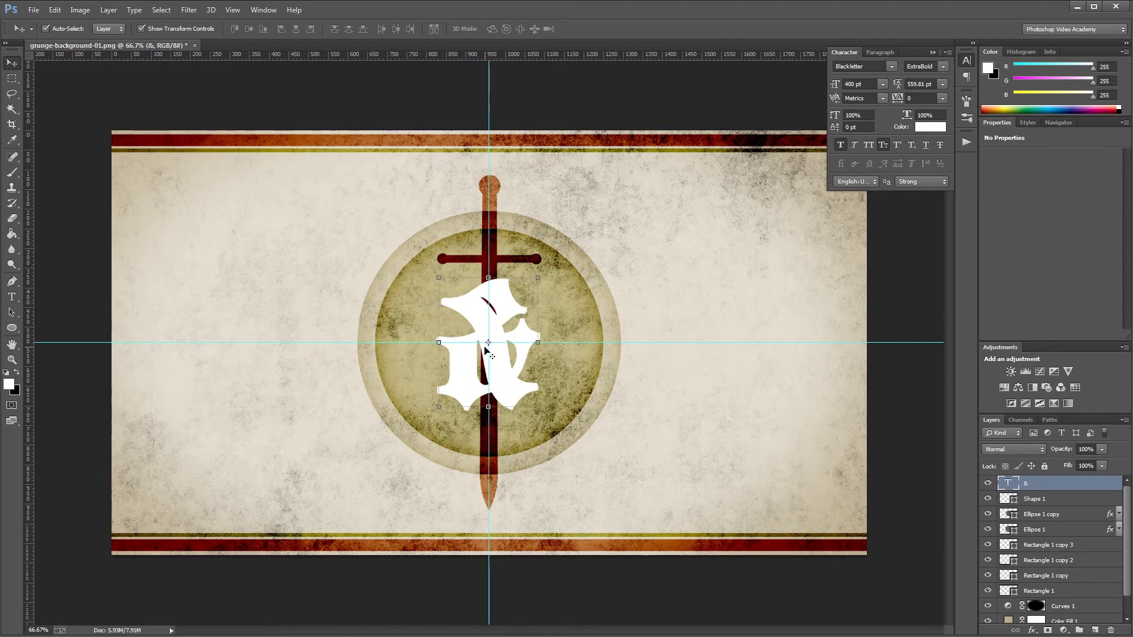
pyautogui.hotkey('ctrl', ';')
pyautogui.click(548, 407)
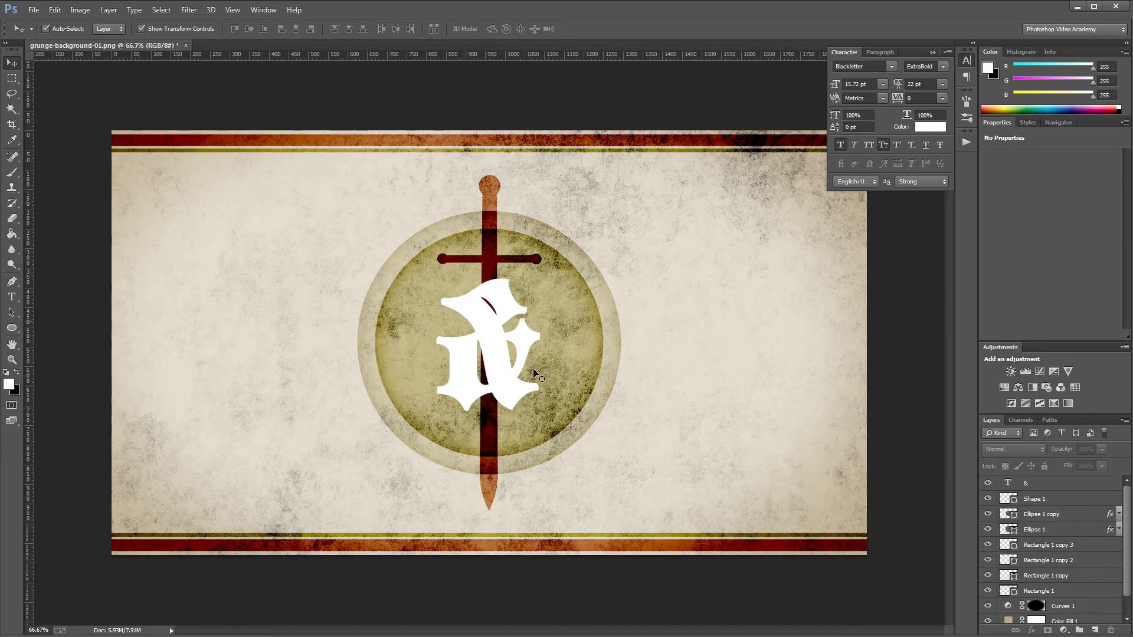
# Hide every layer except Background and define the grunge texture as a pattern named grunge-background-01.png.
pyautogui.moveTo(987, 424); pyautogui.dragTo(988, 565)
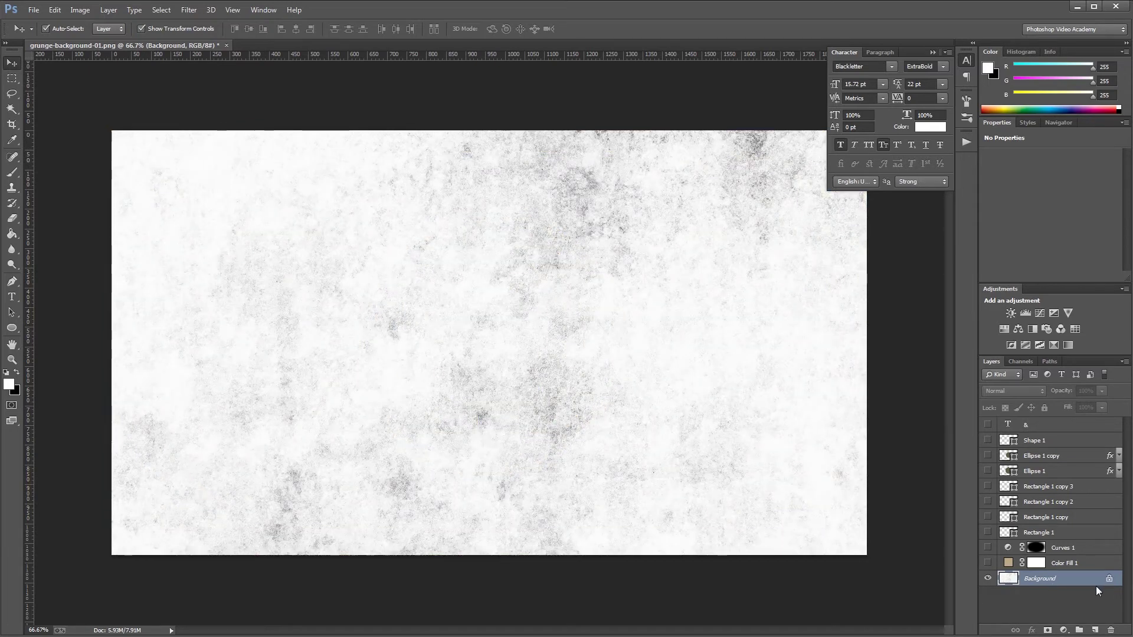
pyautogui.click(54, 10)
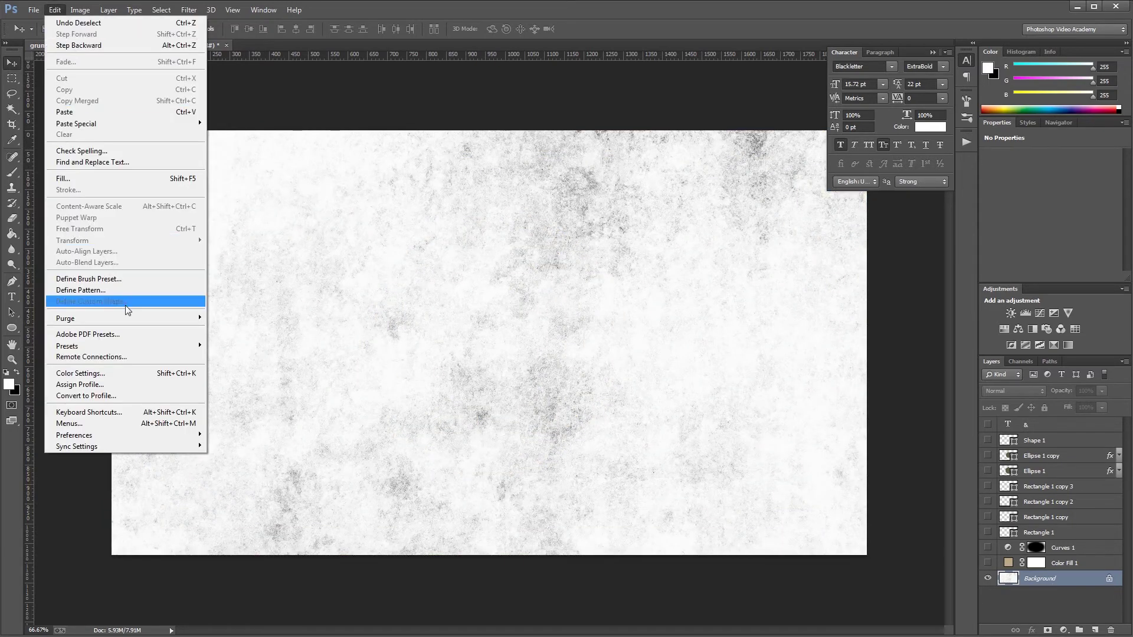
pyautogui.click(127, 290)
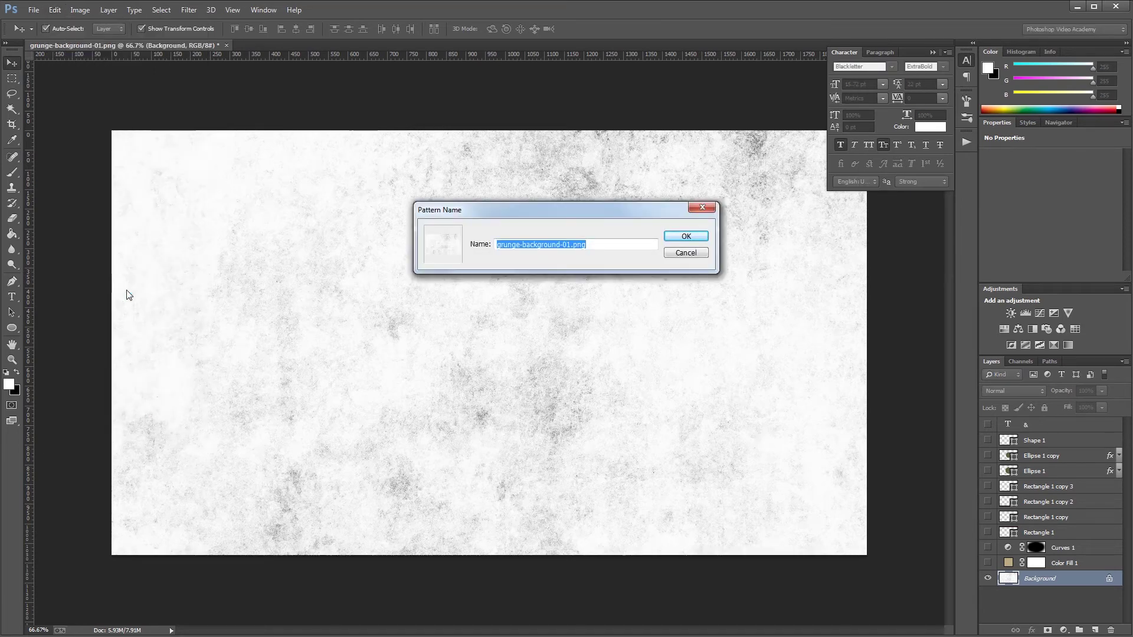
pyautogui.press('Return')
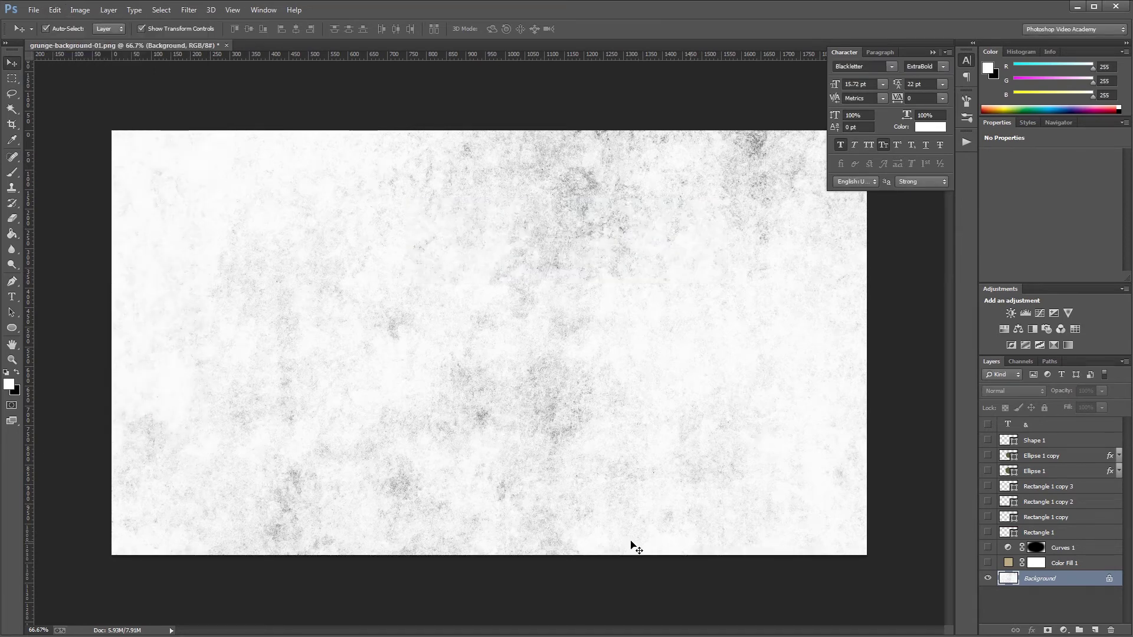
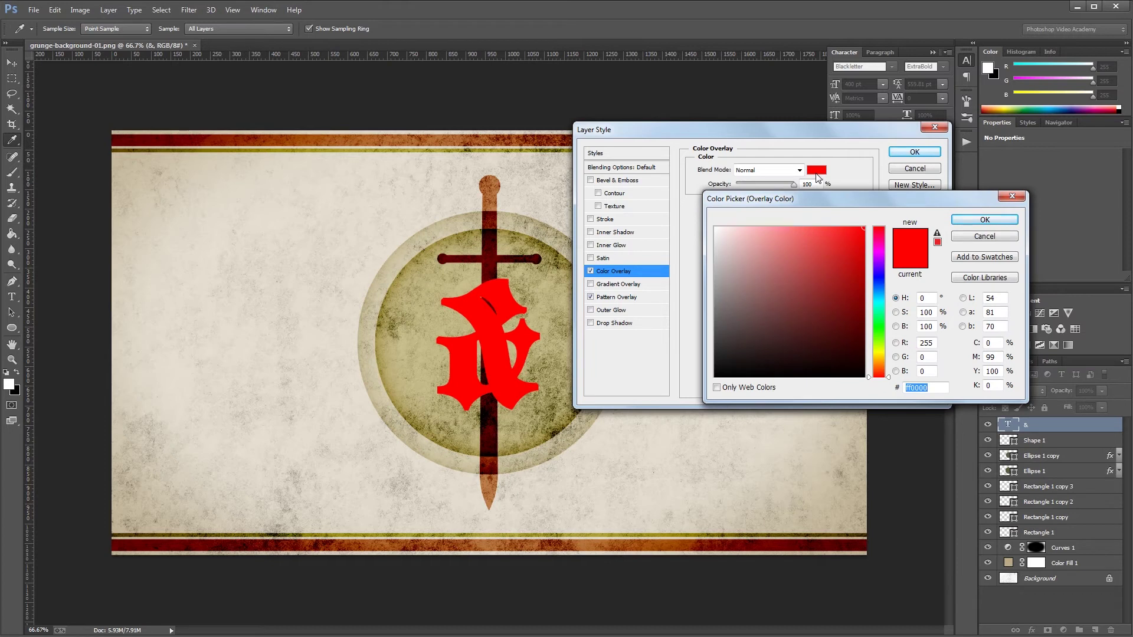
# Set the ampersand's Color Overlay to color 777165 with the Linear Burn blend mode.
pyautogui.write('777165')
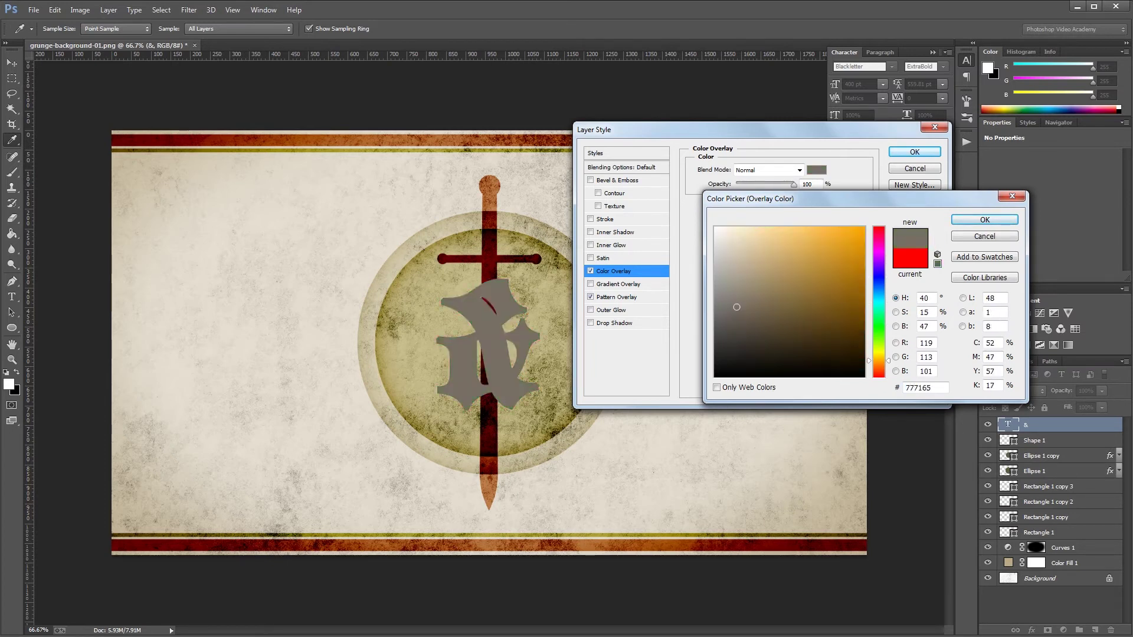
pyautogui.press('Return')
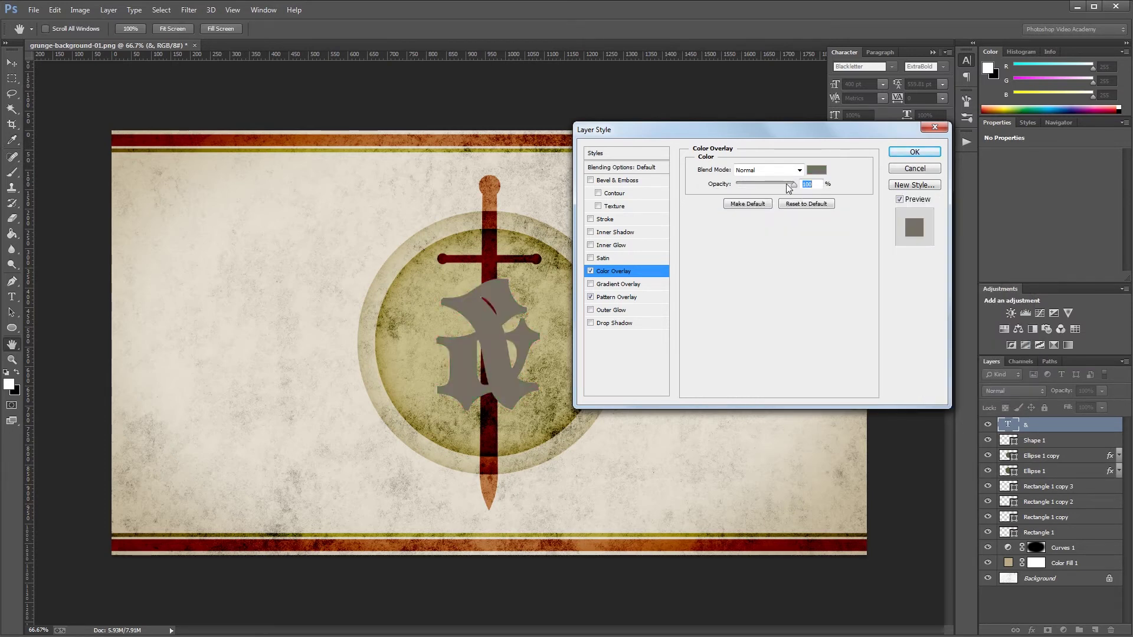
pyautogui.click(769, 170)
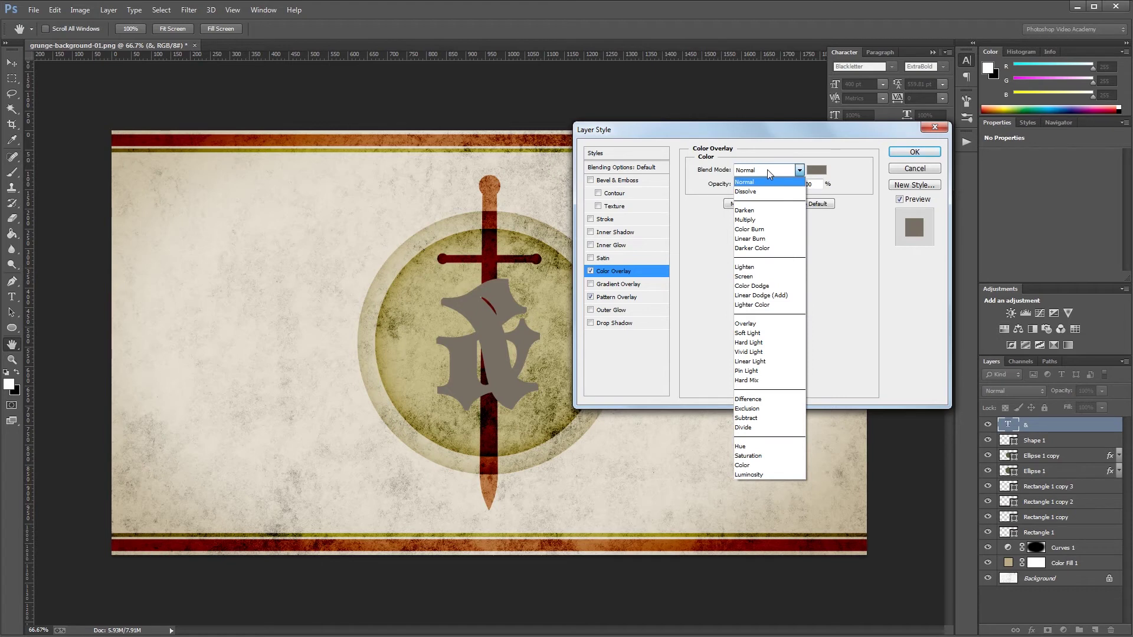
pyautogui.click(761, 239)
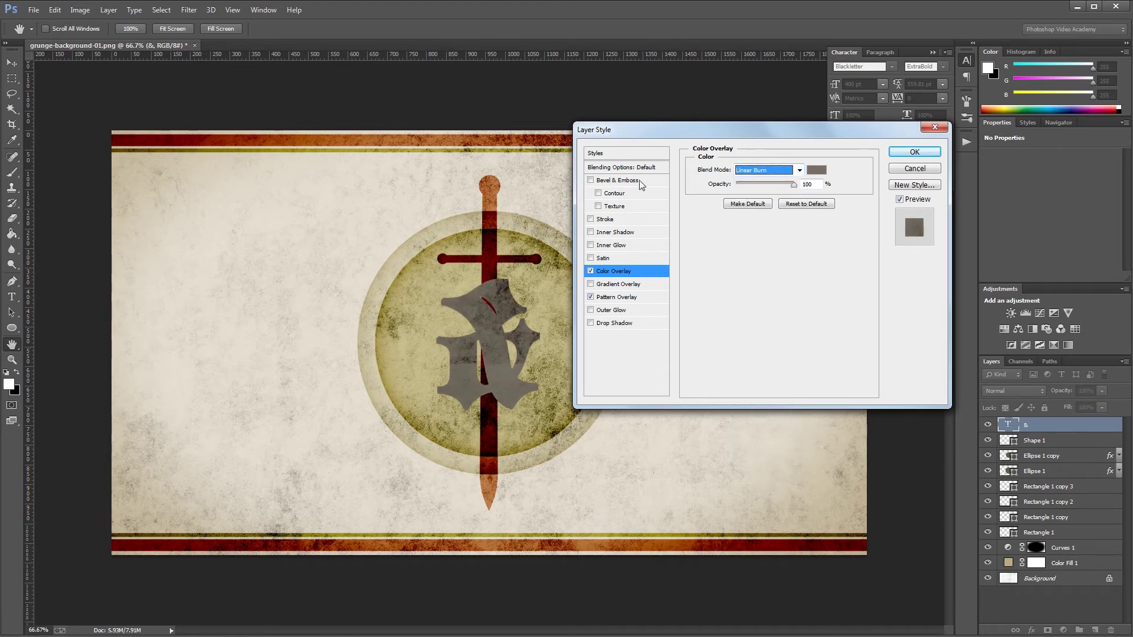
# Add a Chisel Hard Bevel & Emboss to the ampersand with size 250 px, angle 135° and altitude 50°.
pyautogui.click(621, 186)
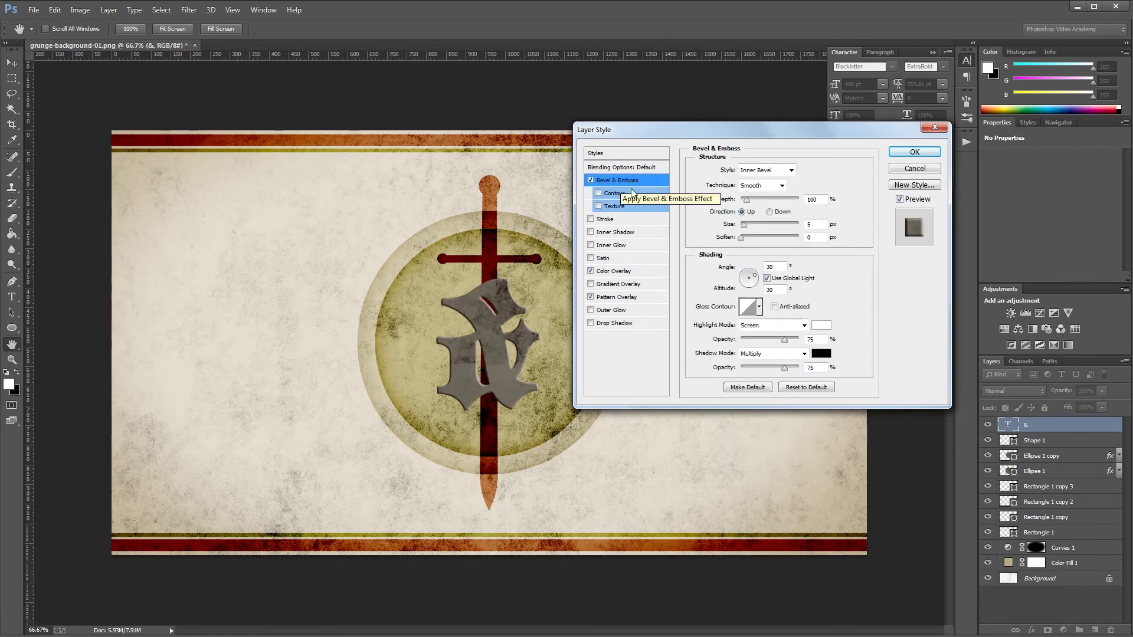
pyautogui.click(759, 187)
pyautogui.click(755, 207)
pyautogui.moveTo(746, 229); pyautogui.dragTo(825, 225)
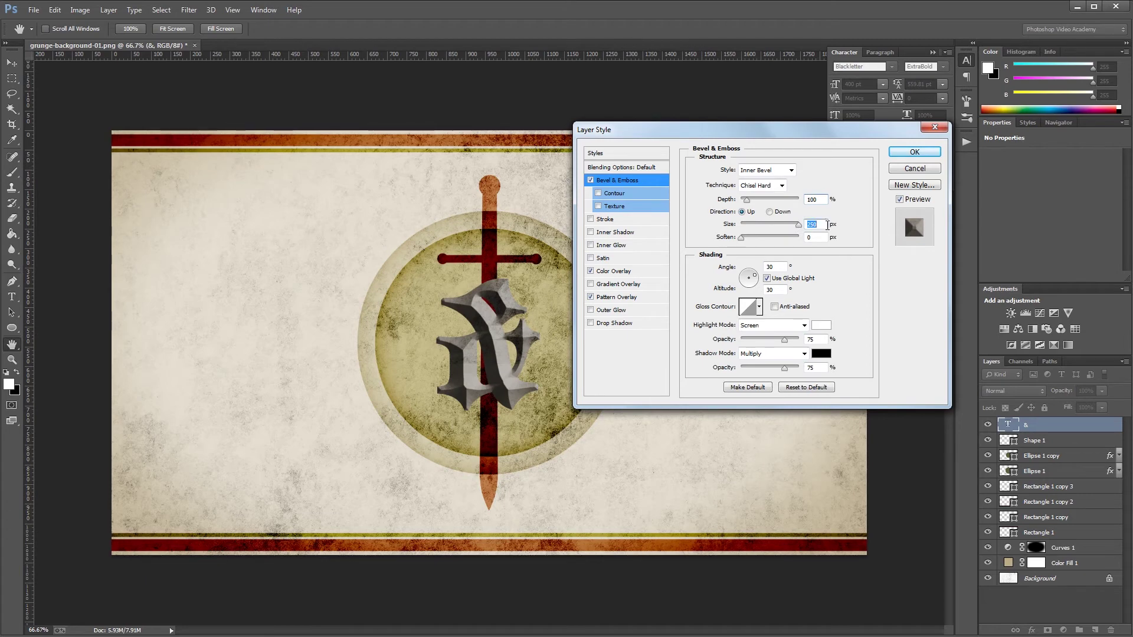
pyautogui.doubleClick(779, 267)
pyautogui.write('135')
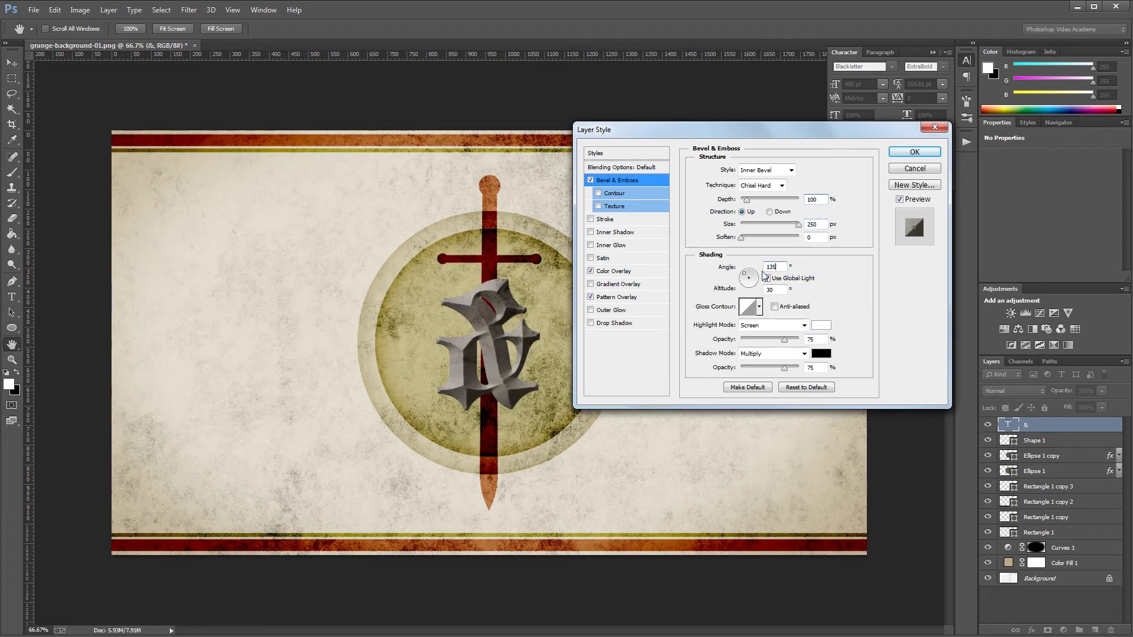
pyautogui.doubleClick(782, 290)
pyautogui.write('50')
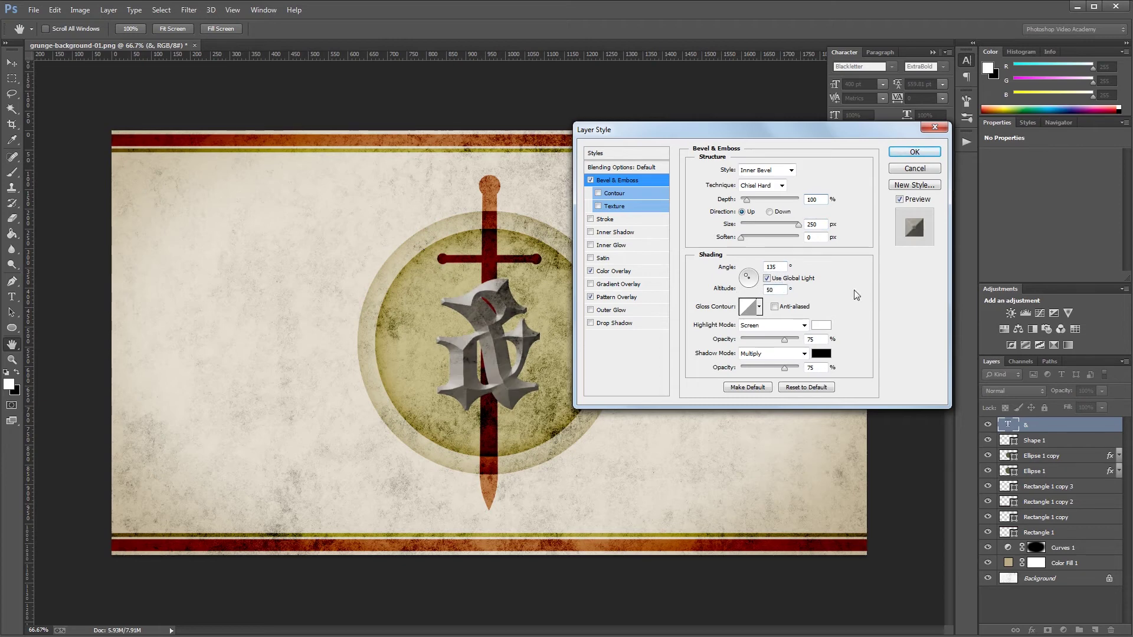
# Set the bevel's highlight mode to Linear Dodge (Add) at 70% opacity and its shadow mode to Linear Burn at 35%.
pyautogui.click(777, 325)
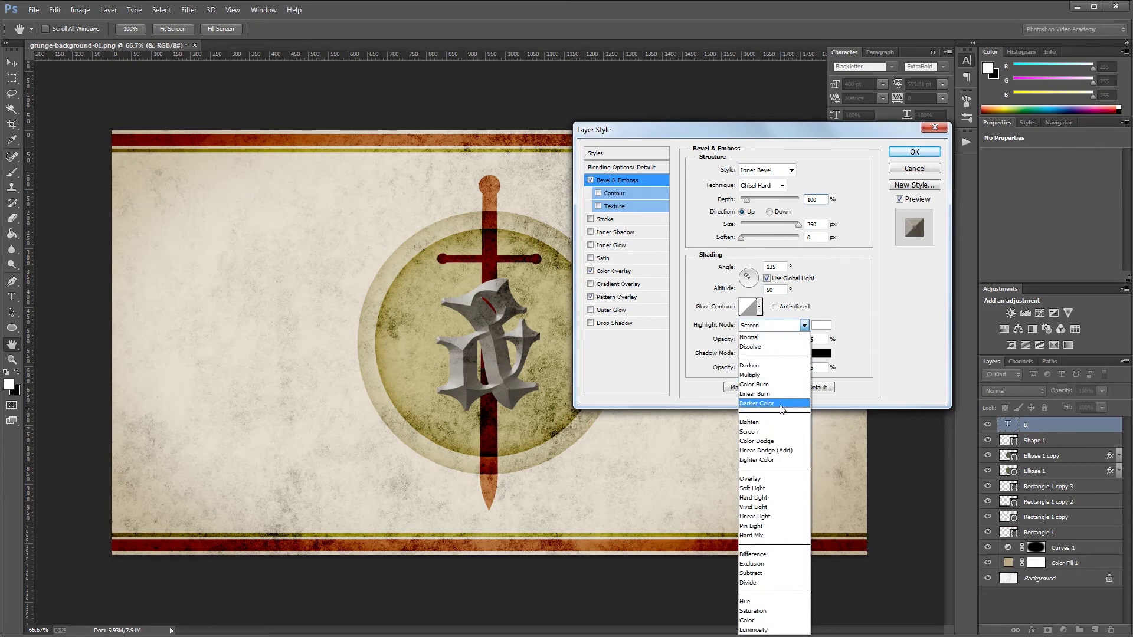
pyautogui.click(779, 450)
pyautogui.click(810, 340)
pyautogui.write('70')
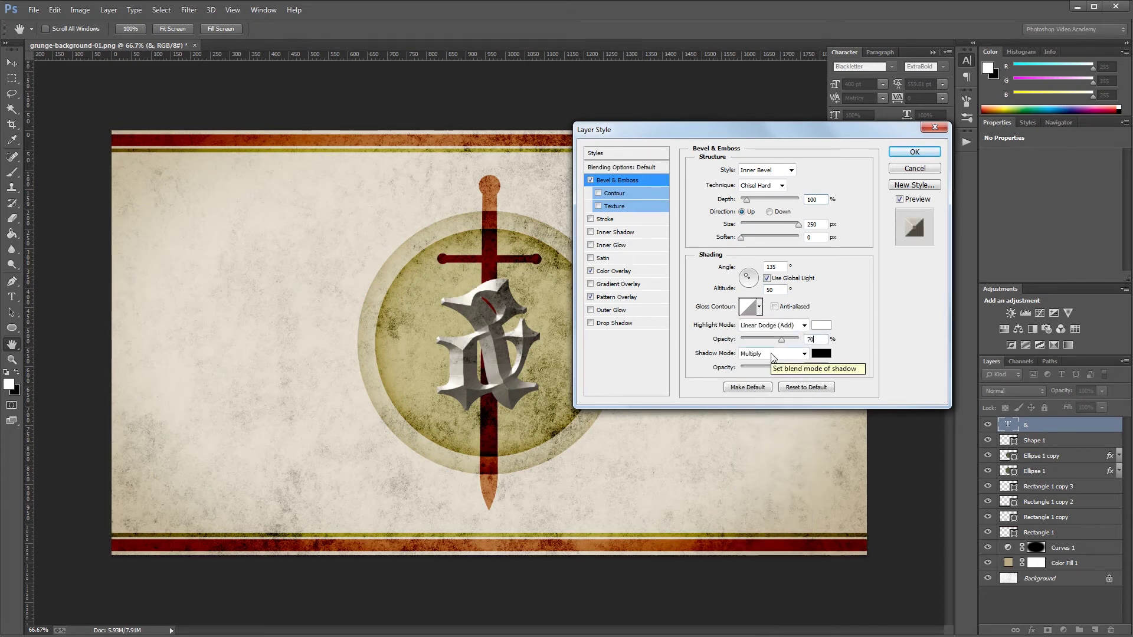
pyautogui.click(771, 354)
pyautogui.click(762, 420)
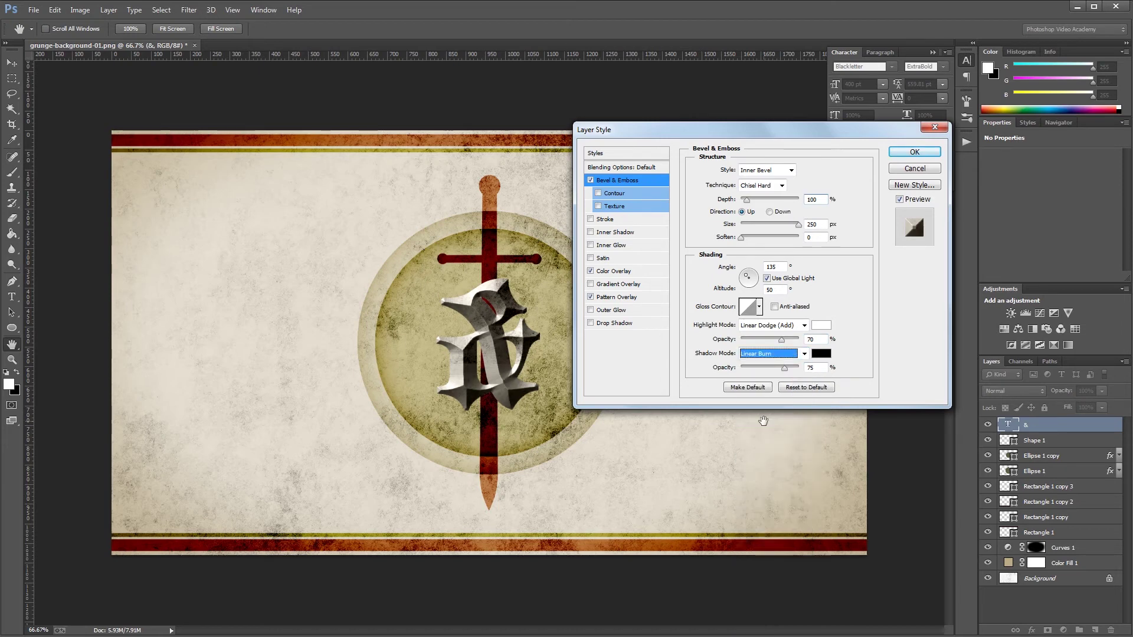
pyautogui.doubleClick(816, 369)
pyautogui.write('35')
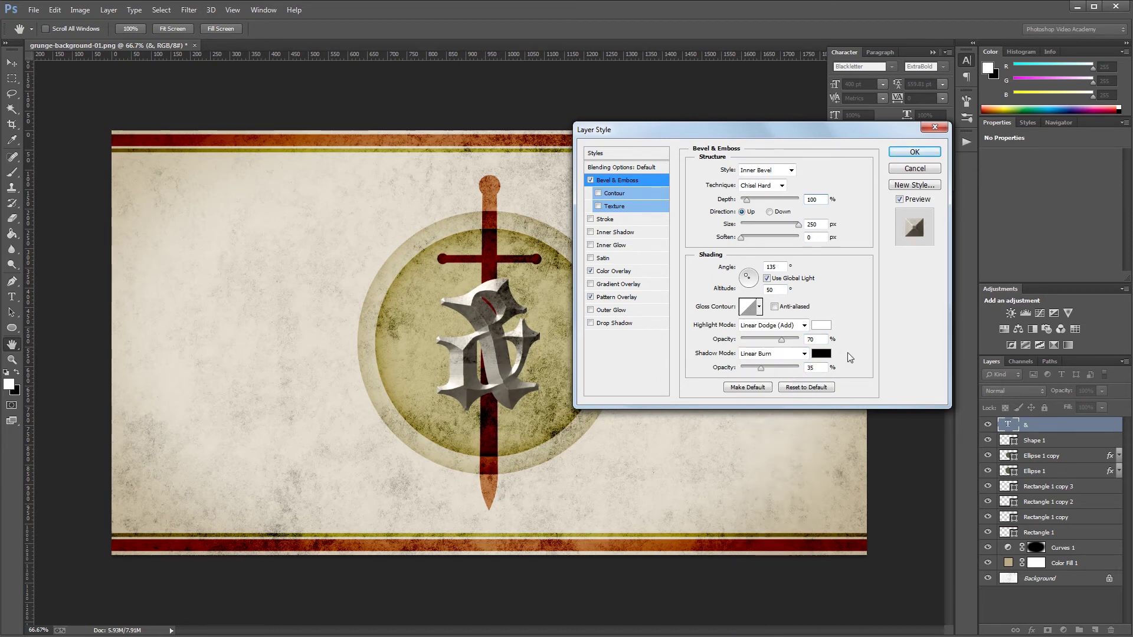
# Apply the grunge pattern as the bevel's texture at -2% depth, and snap the texture and Pattern Overlay to the origin.
pyautogui.click(613, 208)
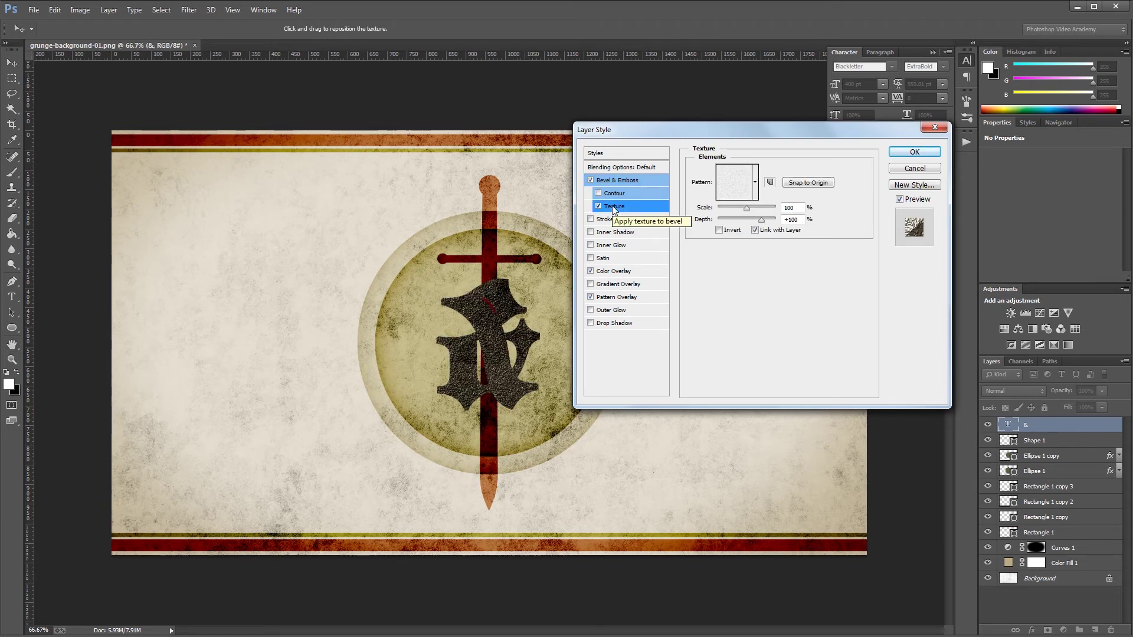
pyautogui.click(755, 183)
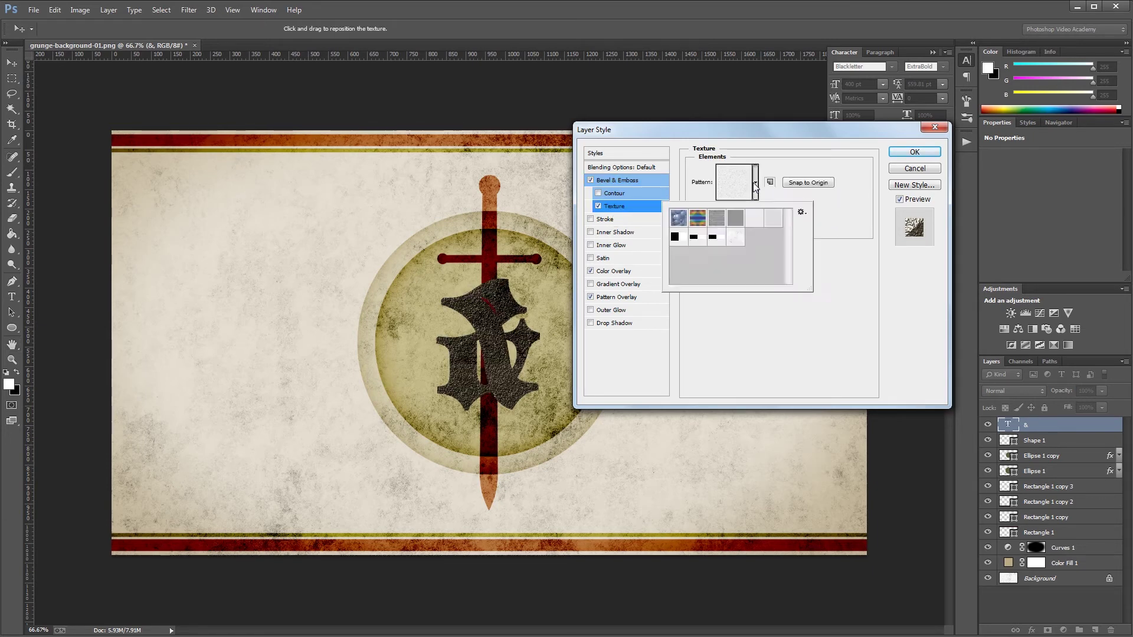
pyautogui.doubleClick(736, 246)
pyautogui.click(800, 219)
pyautogui.write('2')
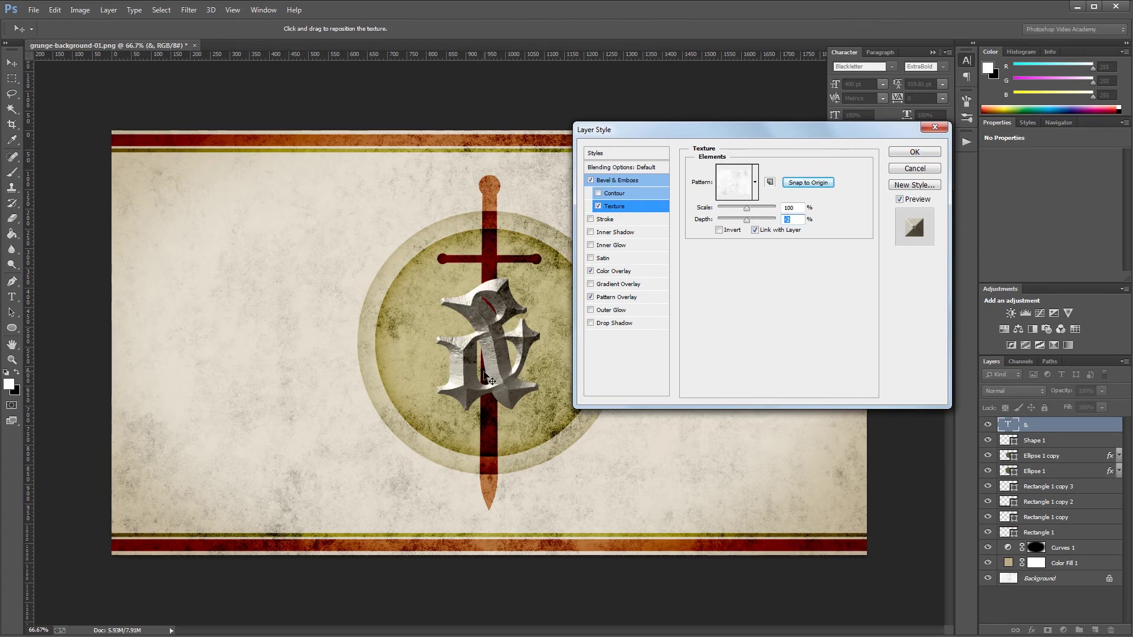
pyautogui.click(808, 187)
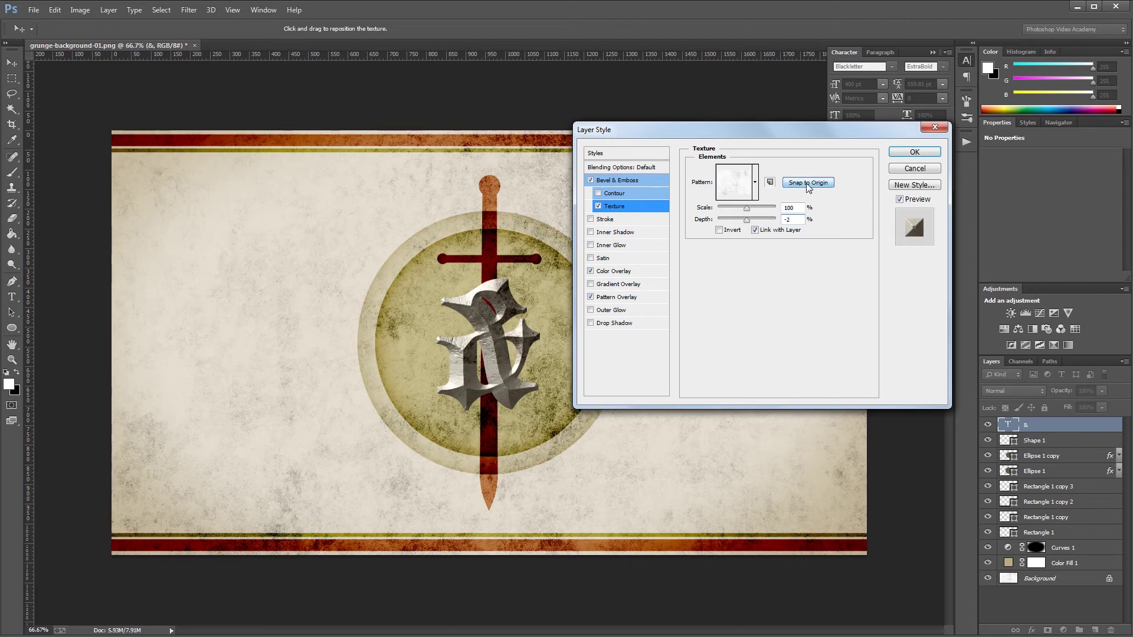
pyautogui.click(619, 298)
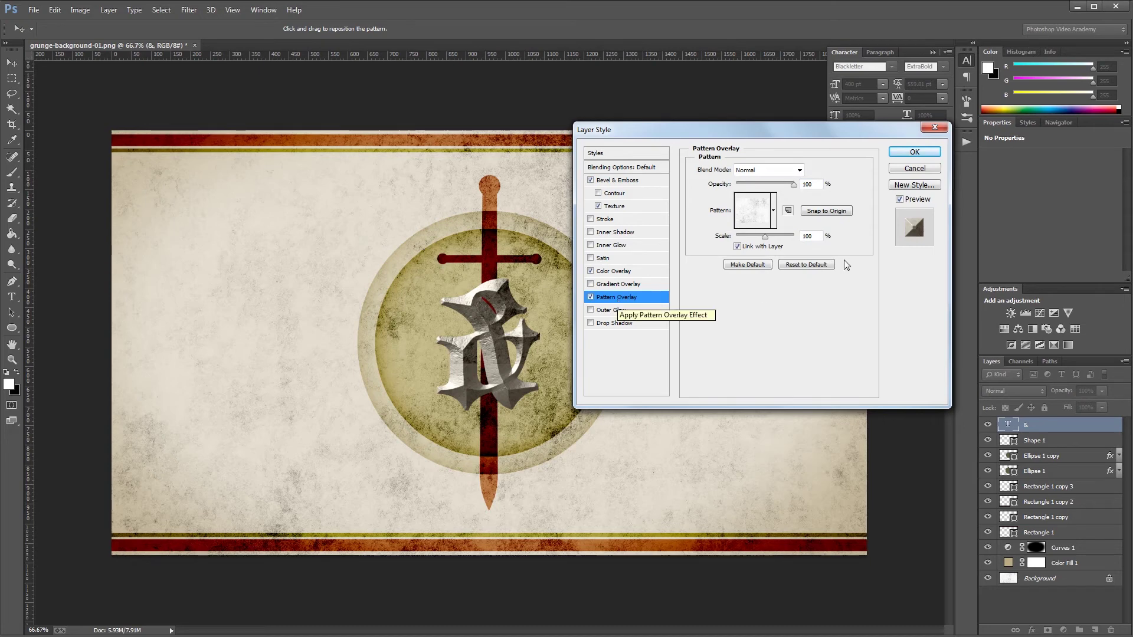
pyautogui.click(834, 212)
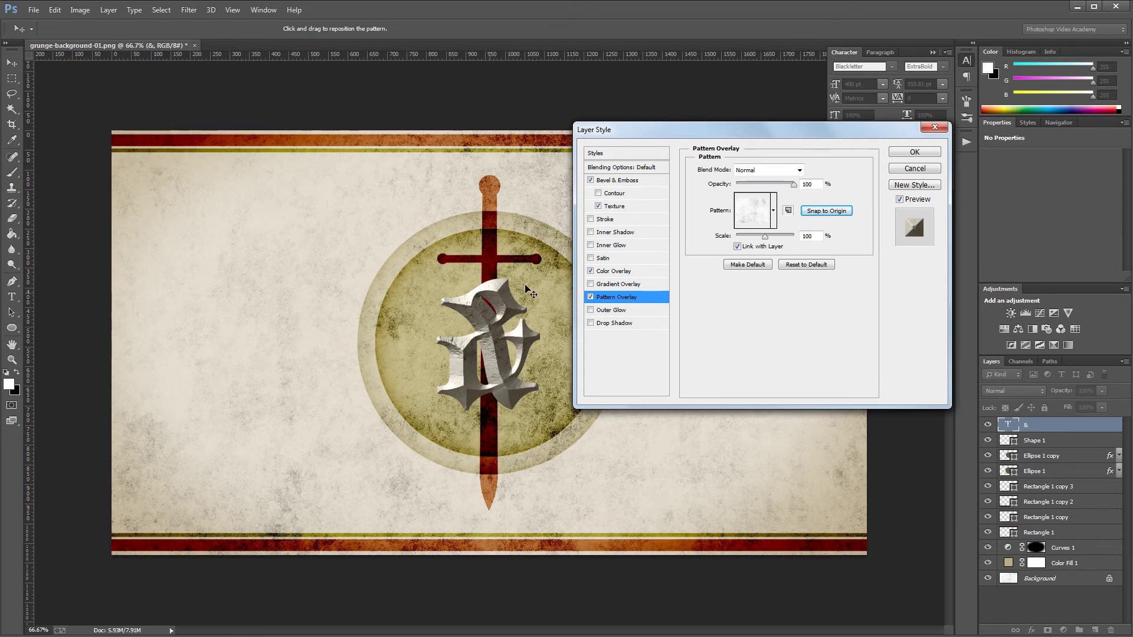
# Add an Inner Glow to the ampersand with Color Burn blending, 25% opacity and color 4D0000.
pyautogui.click(608, 249)
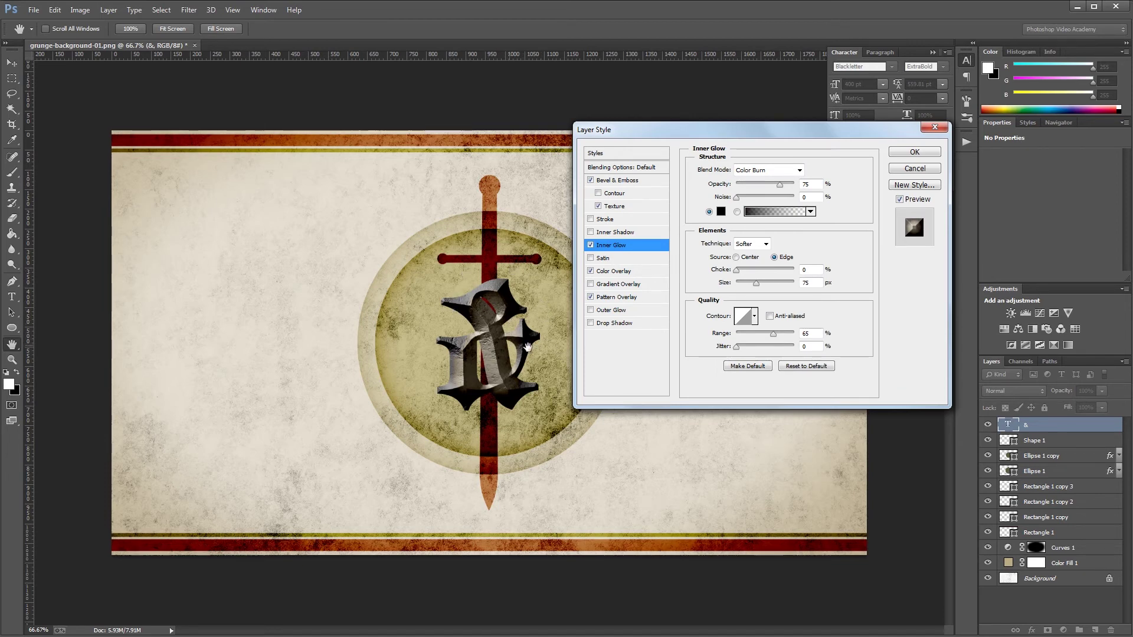
pyautogui.click(764, 170)
pyautogui.click(764, 170)
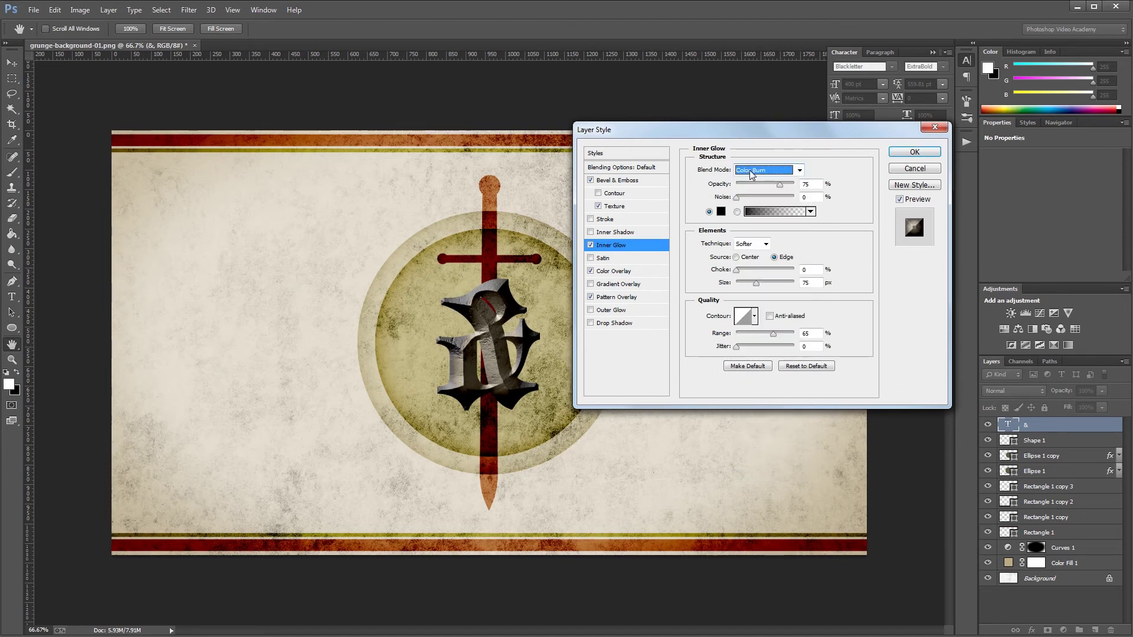
pyautogui.doubleClick(819, 186)
pyautogui.write('25')
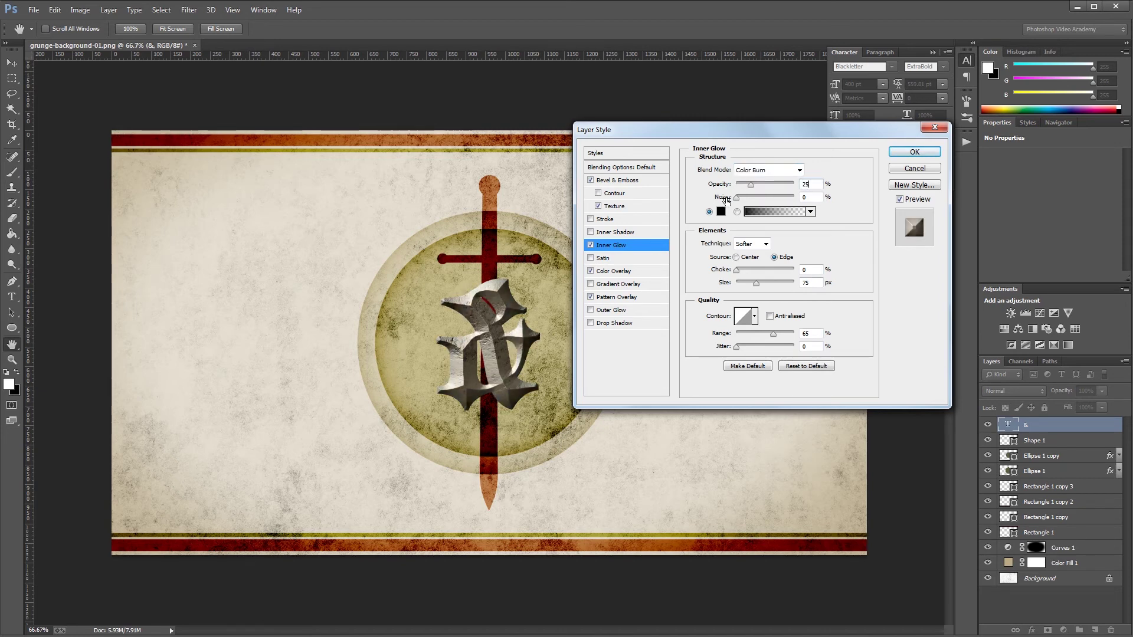
pyautogui.click(723, 211)
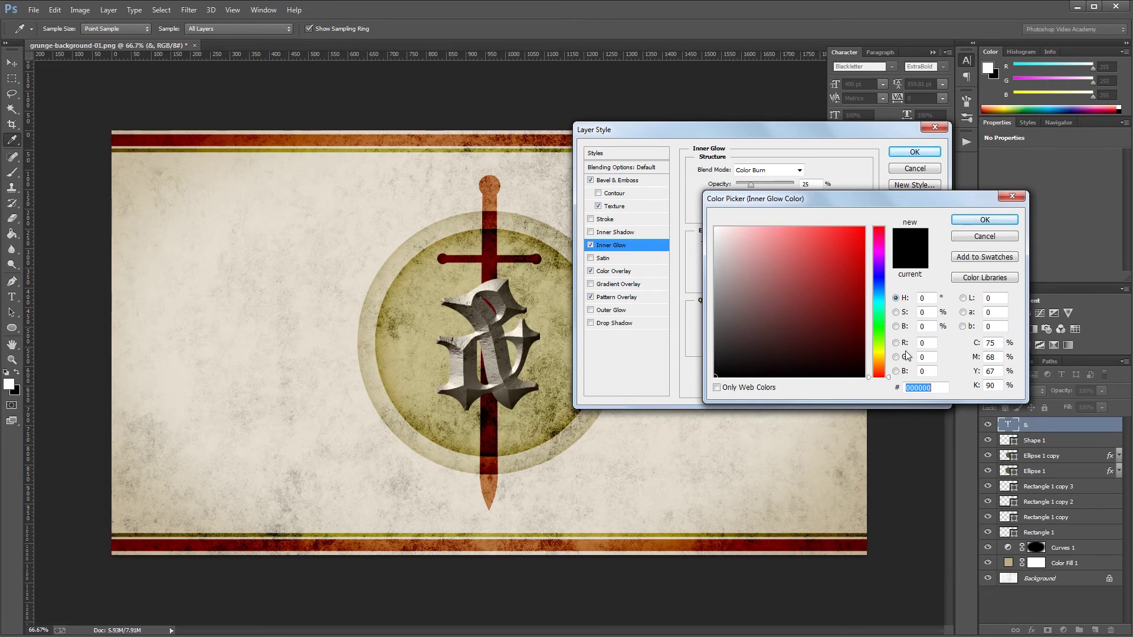
pyautogui.write('4D0000')
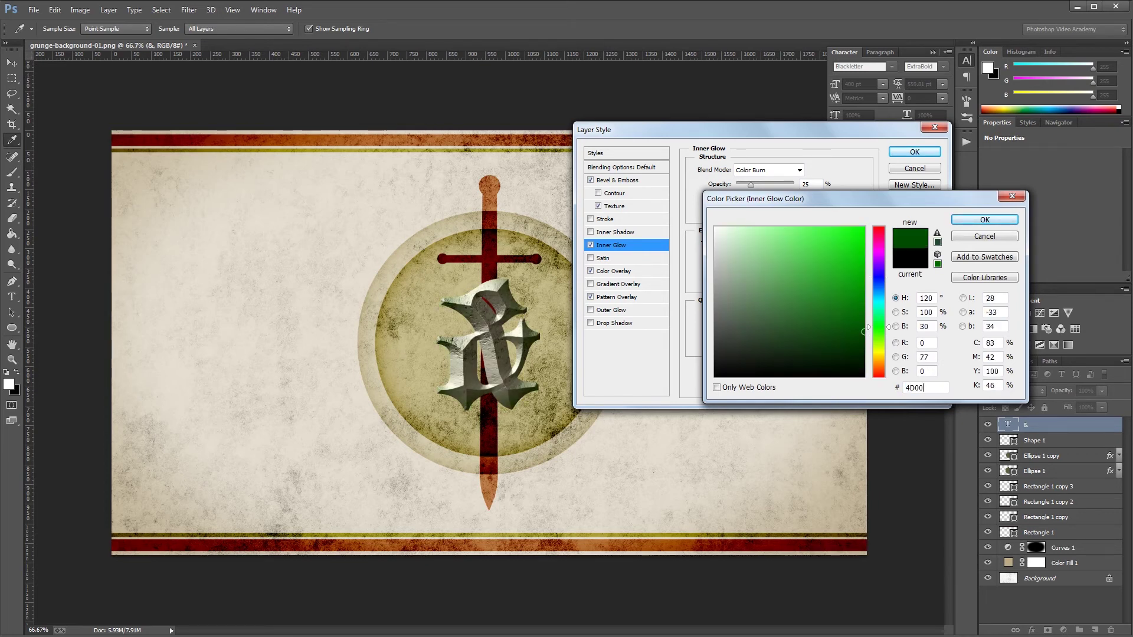
pyautogui.press('Return')
# Set the Inner Glow's choke to 15% and its size to 23 px.
pyautogui.doubleClick(807, 269)
pyautogui.write('15')
pyautogui.doubleClick(815, 282)
pyautogui.write('23')
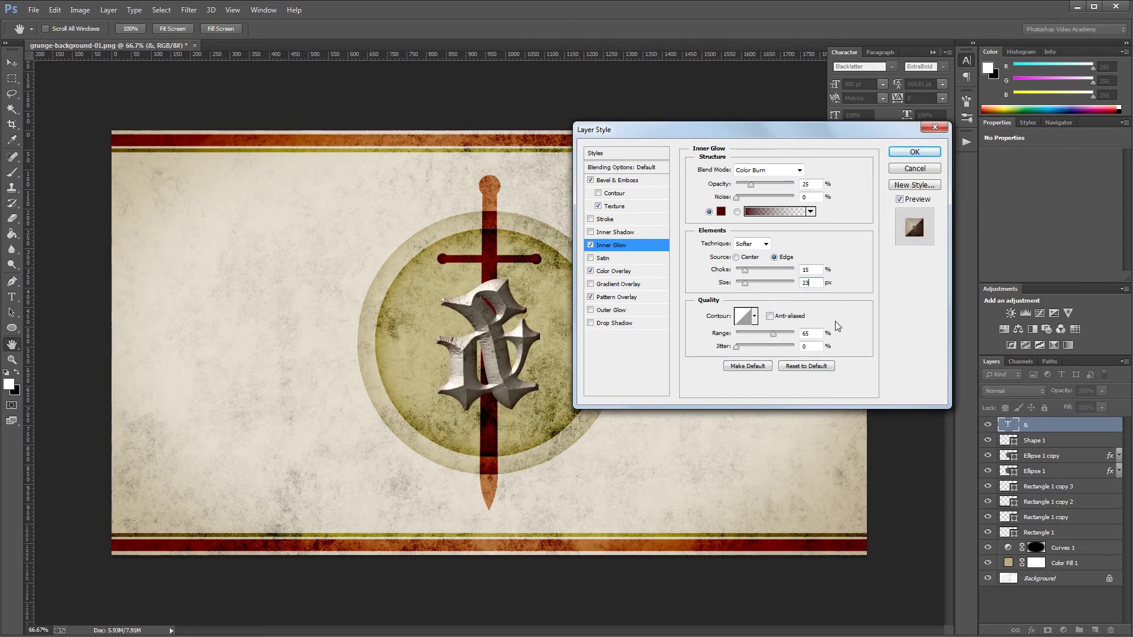
# Add a white Inner Shadow to the ampersand with the Linear Dodge (Add) blend mode.
pyautogui.click(615, 233)
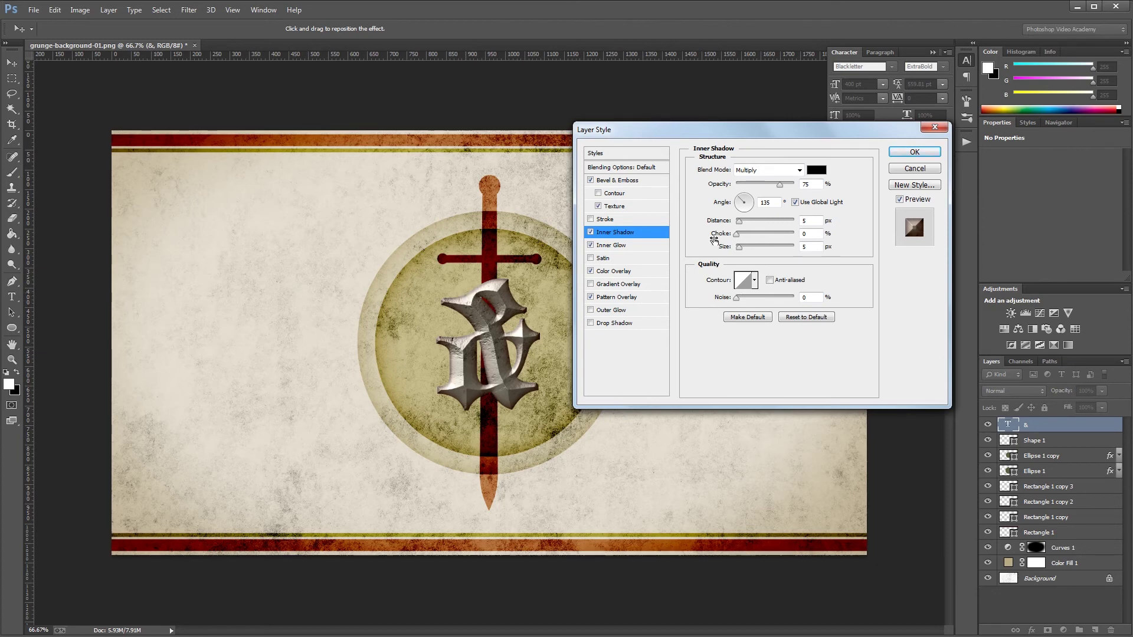
pyautogui.click(817, 169)
pyautogui.moveTo(762, 263); pyautogui.dragTo(754, 183)
pyautogui.press('Return')
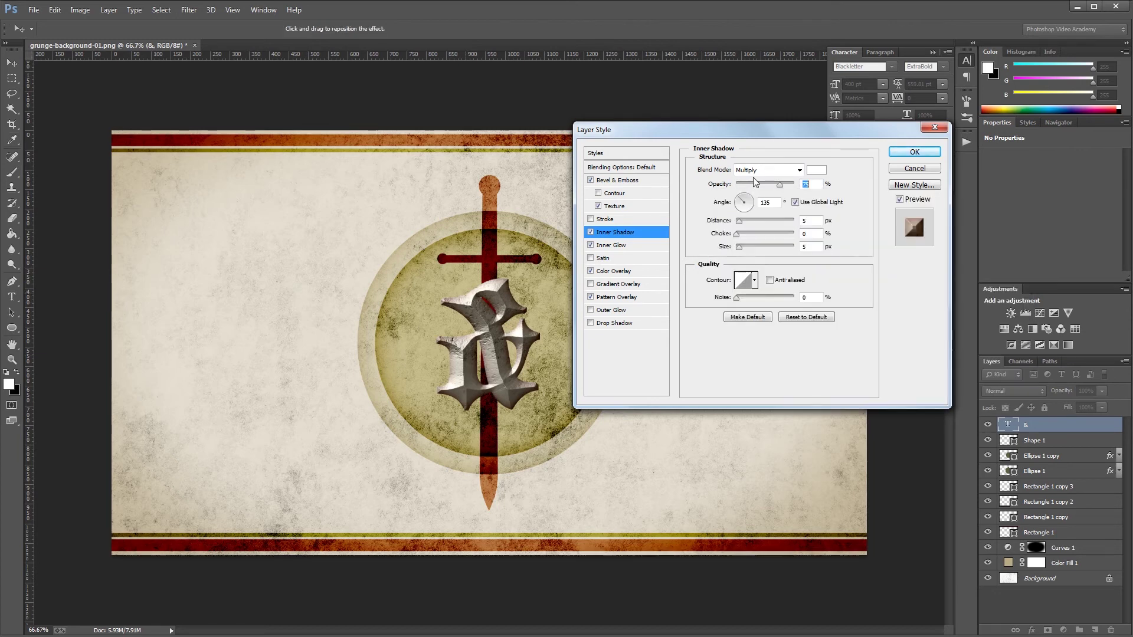
pyautogui.click(756, 170)
pyautogui.click(767, 294)
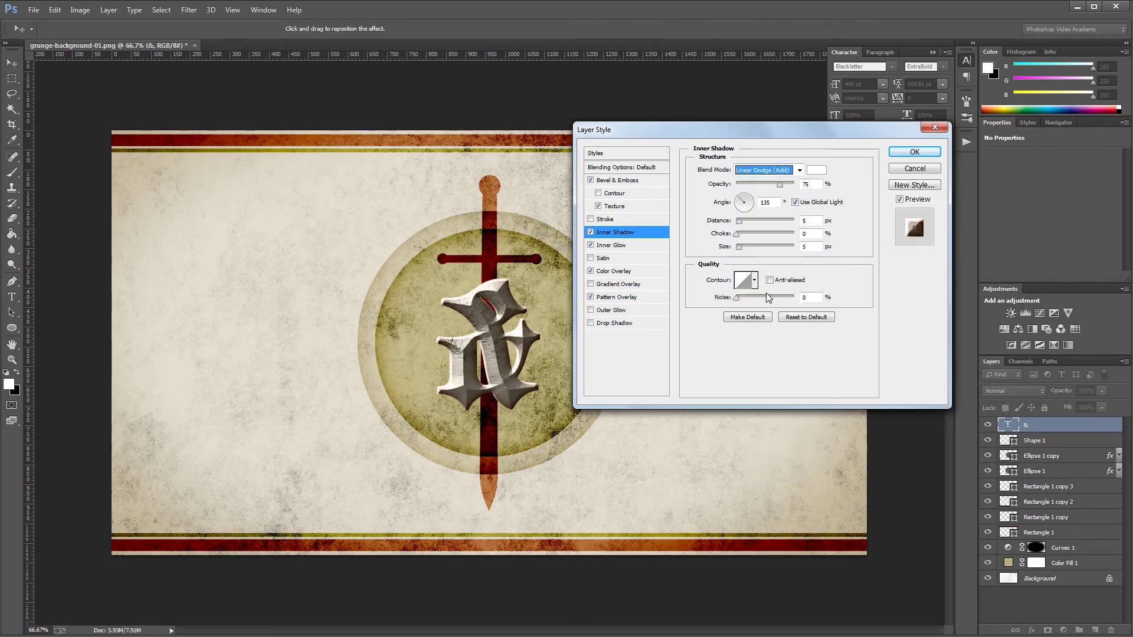
# Set the Inner Shadow's opacity to 25% and distance to 3 px, and adjust its size.
pyautogui.doubleClick(817, 185)
pyautogui.write('25')
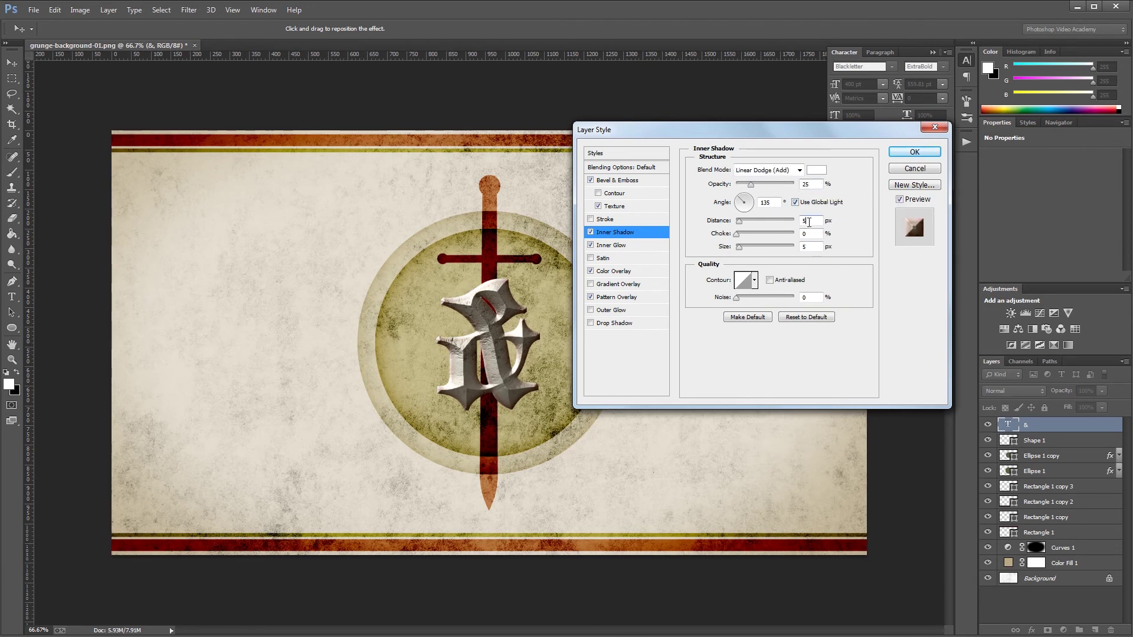
pyautogui.doubleClick(809, 222)
pyautogui.write('3')
pyautogui.doubleClick(811, 247)
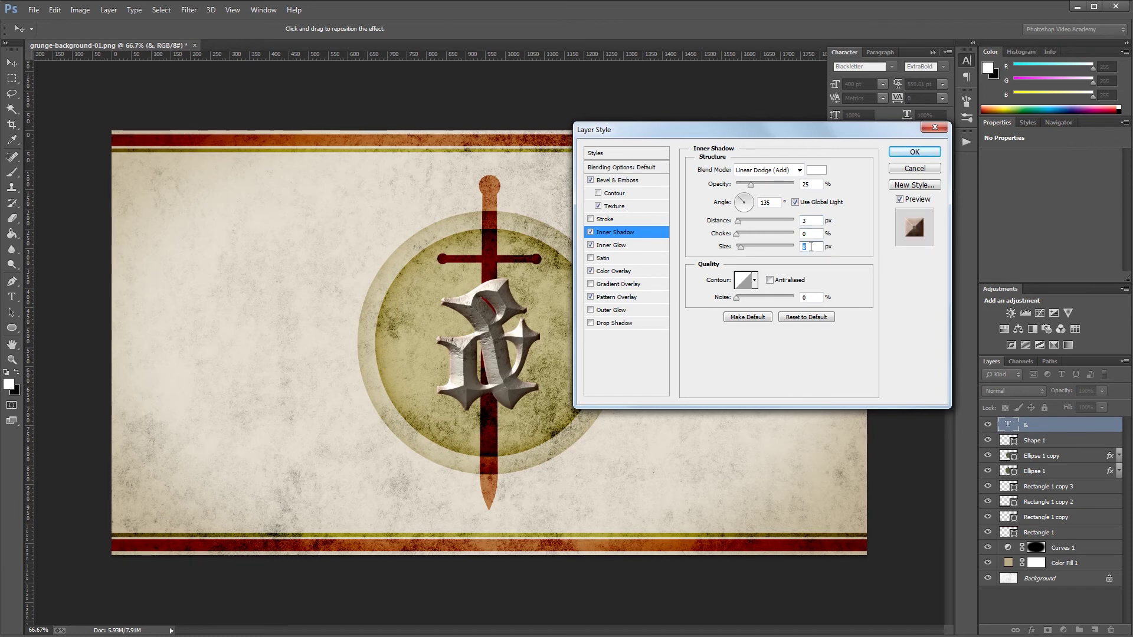
# Add a Linear Burn Drop Shadow with 15 px distance and 5% noise, apply the layer style and collapse the ampersand's effects list.
pyautogui.click(627, 324)
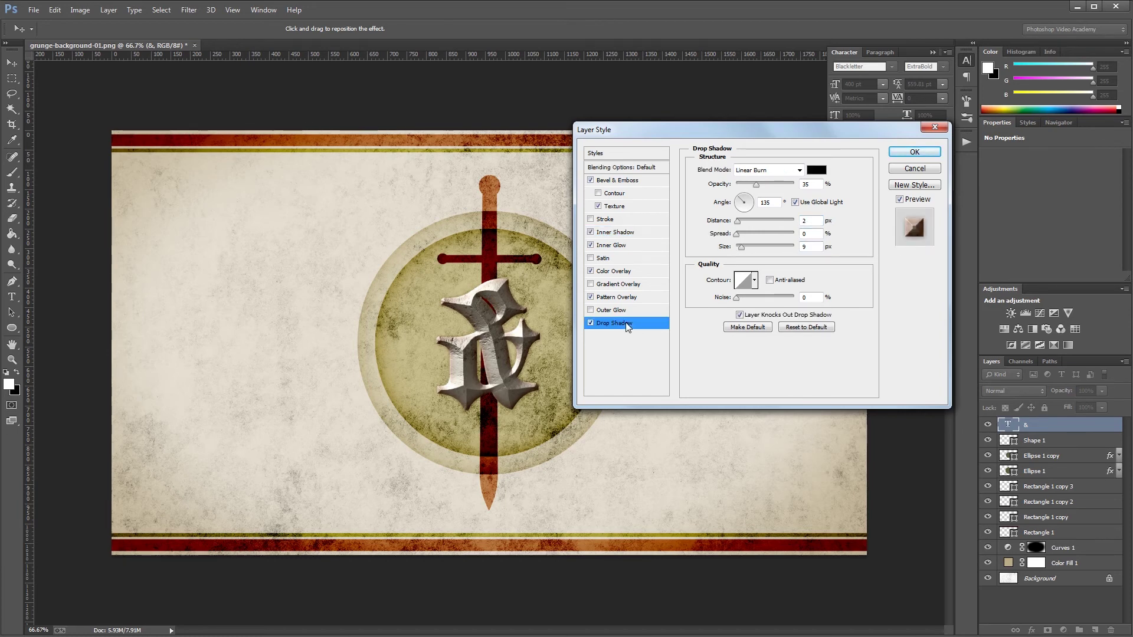
pyautogui.click(760, 171)
pyautogui.click(760, 171)
pyautogui.press('Tab')
pyautogui.doubleClick(812, 221)
pyautogui.write('15')
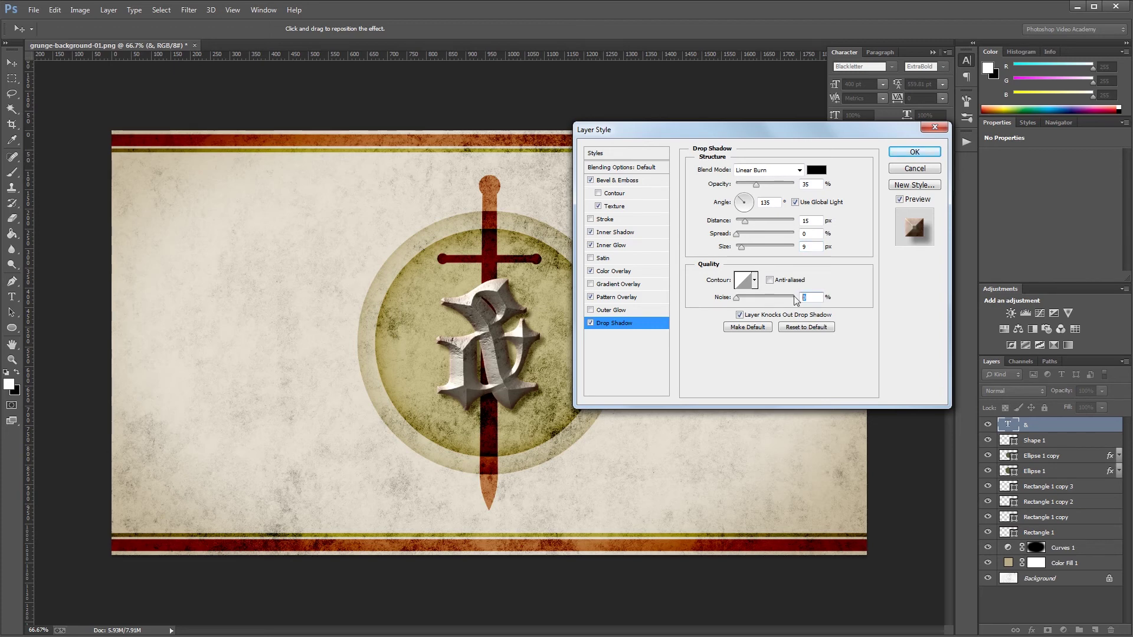
pyautogui.press('BackSpace')
pyautogui.write('5')
pyautogui.click(916, 151)
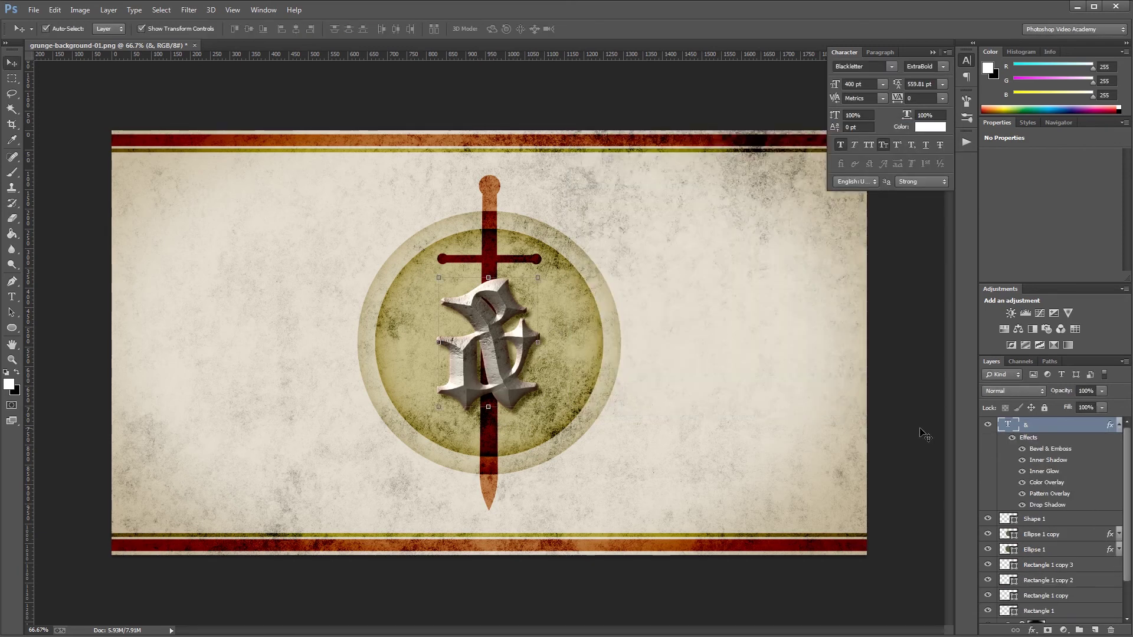
pyautogui.click(1118, 425)
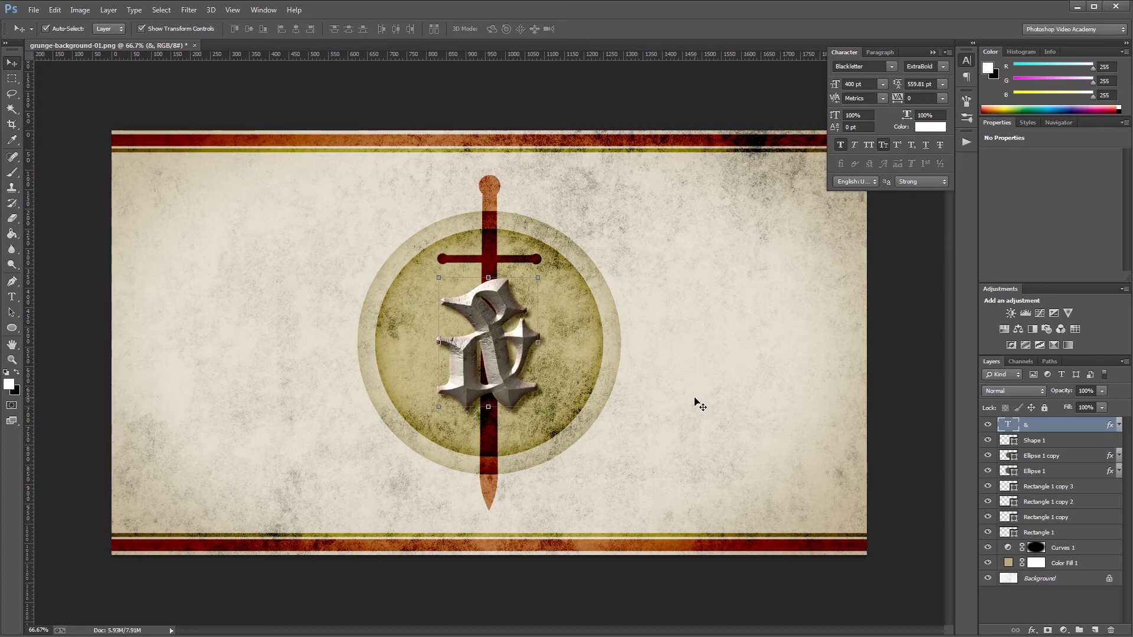
# Add the text "Kings" beside the circles' left edge and scale it up to about 259 pt.
pyautogui.press('t')
pyautogui.click(140, 385)
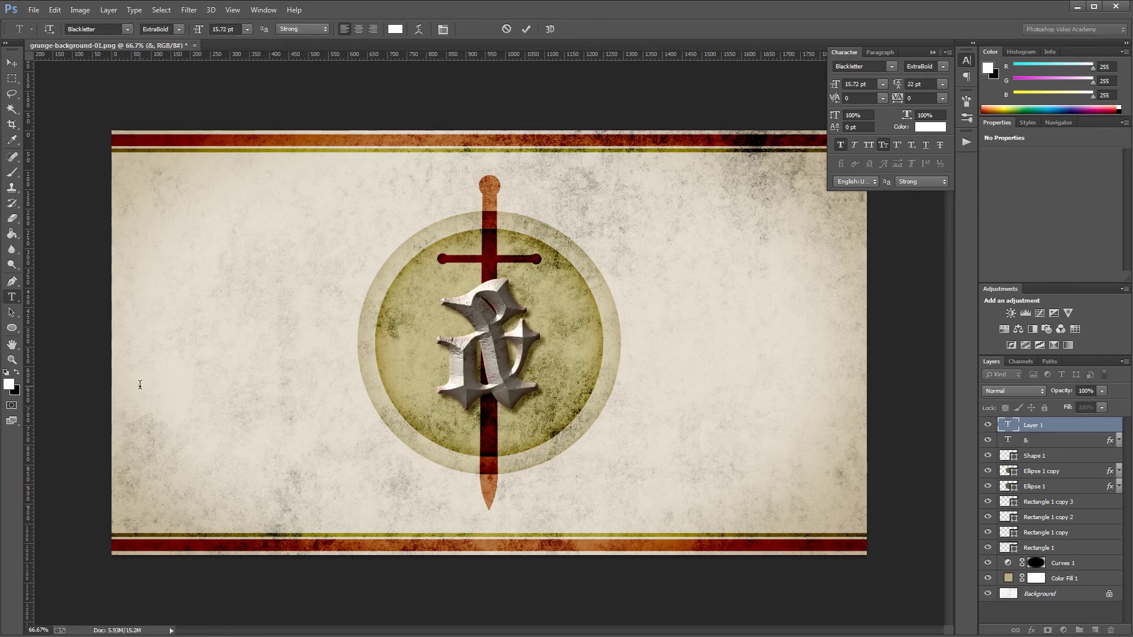
pyautogui.write('Kings')
pyautogui.hotkey('ctrl', 'Return')
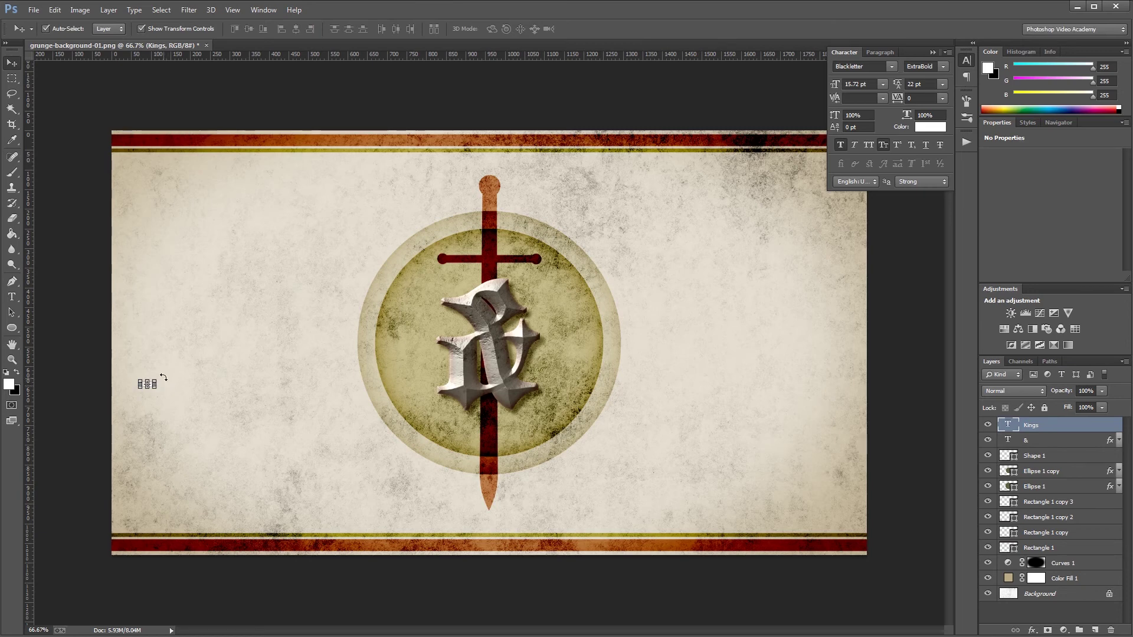
pyautogui.hotkey('ctrl', 't')
pyautogui.moveTo(158, 375); pyautogui.dragTo(400, 262)
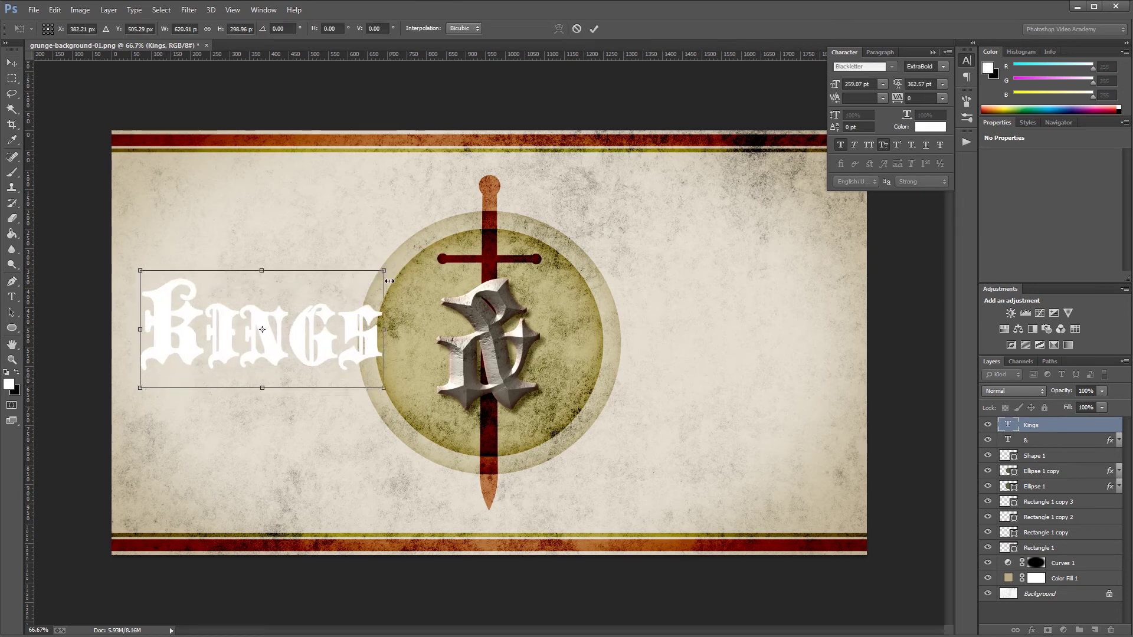
pyautogui.press('Return')
# Set the Kings text's font to Charlemagne Std.
pyautogui.click(860, 66)
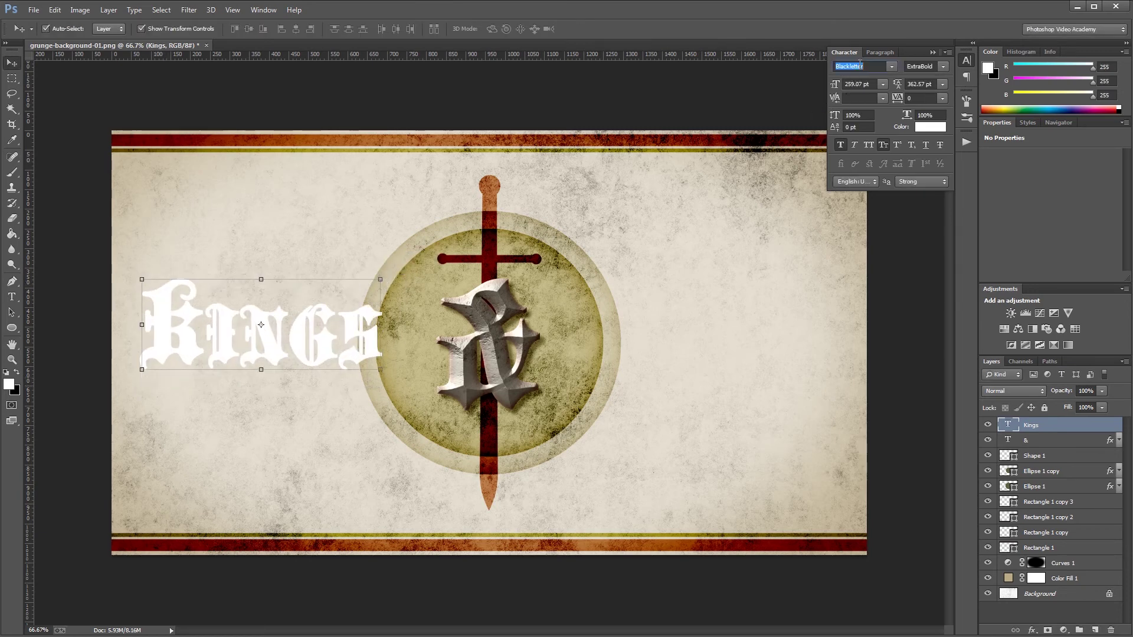
pyautogui.write('Charlemagne Std')
pyautogui.press('Return')
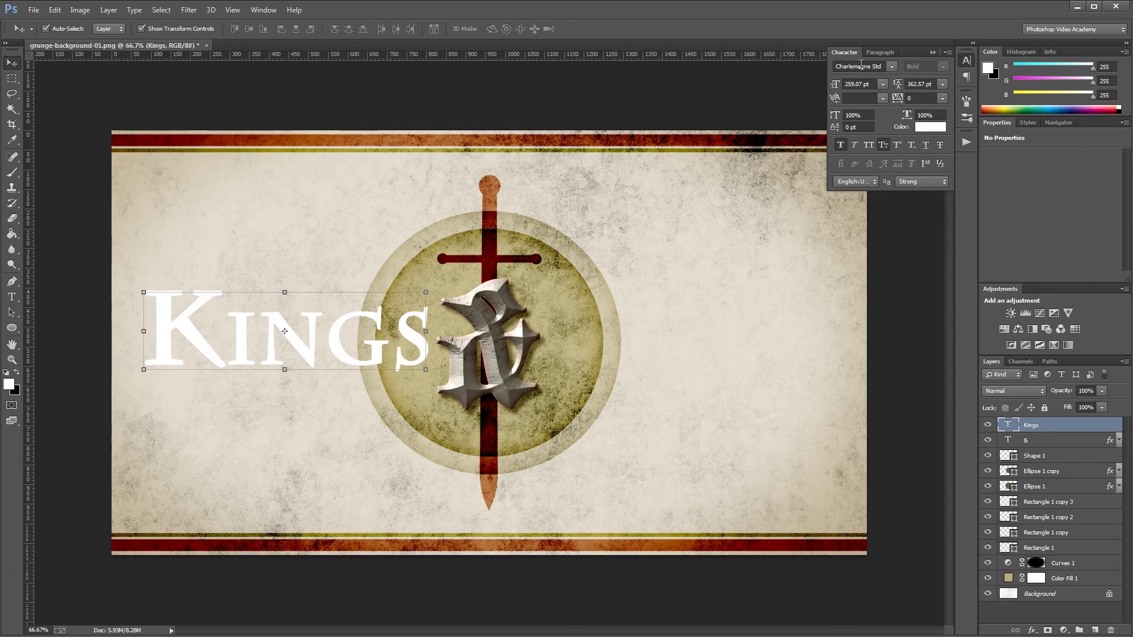
# Scale the Kings text down to about 231 pt and shift it slightly towards the ampersand.
pyautogui.hotkey('ctrl', 't')
pyautogui.moveTo(433, 282); pyautogui.dragTo(402, 292)
pyautogui.moveTo(394, 352); pyautogui.dragTo(407, 355)
pyautogui.press('Return')
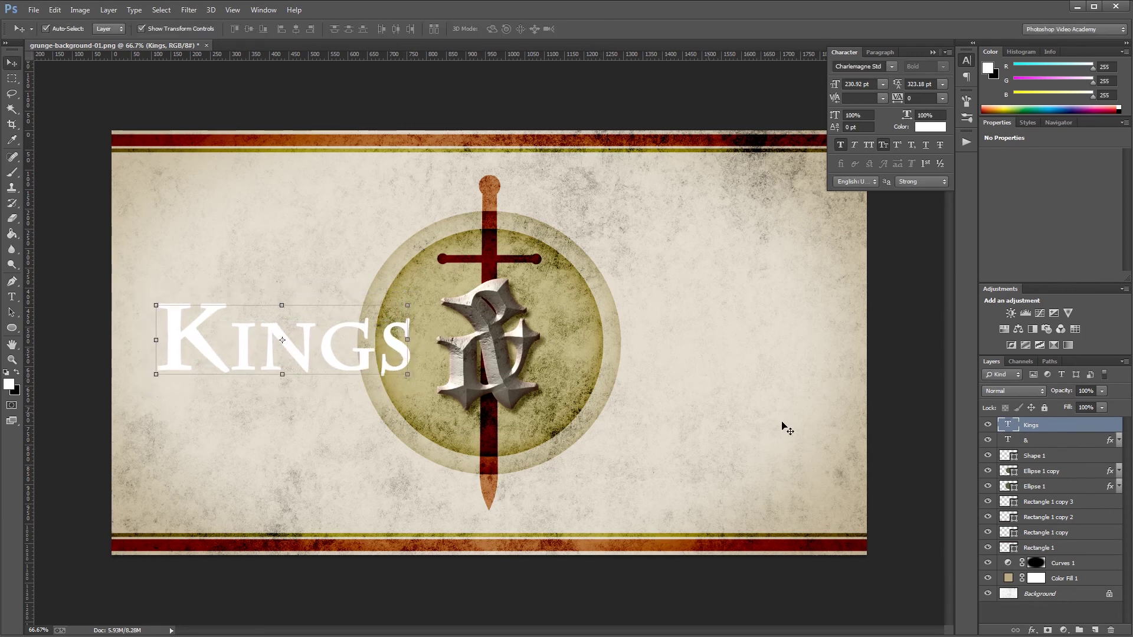
# Copy the ampersand's layer effects to the Kings text and scale the copied effects to 65%.
pyautogui.click(1119, 441)
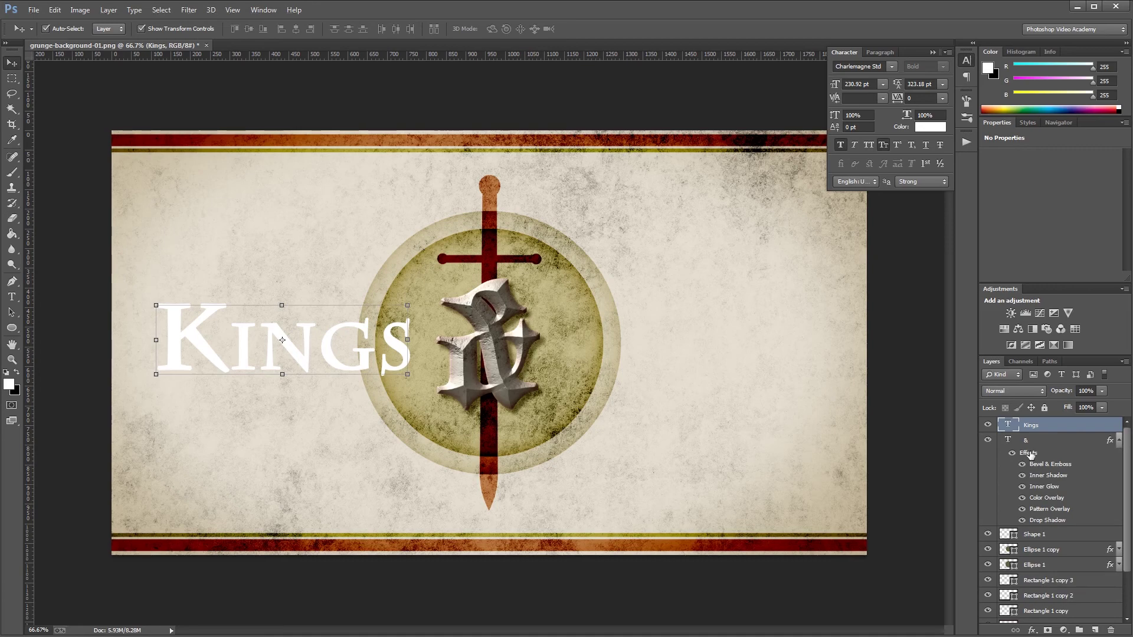
pyautogui.moveTo(1029, 454); pyautogui.dragTo(1062, 431)
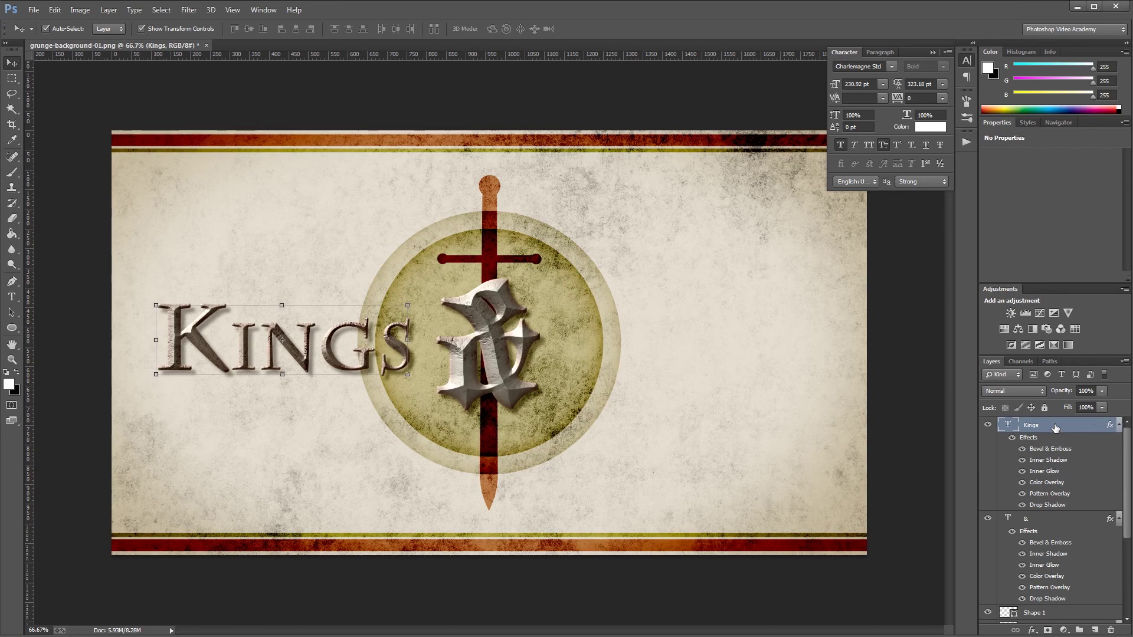
pyautogui.rightClick(1046, 468)
pyautogui.click(1044, 463)
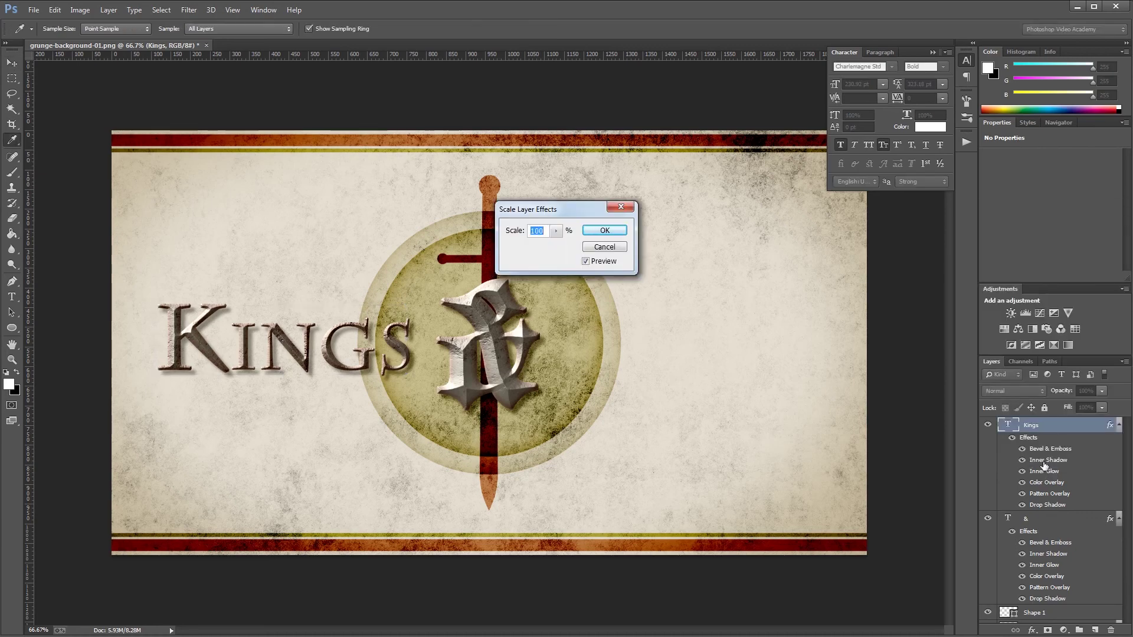
pyautogui.write('65')
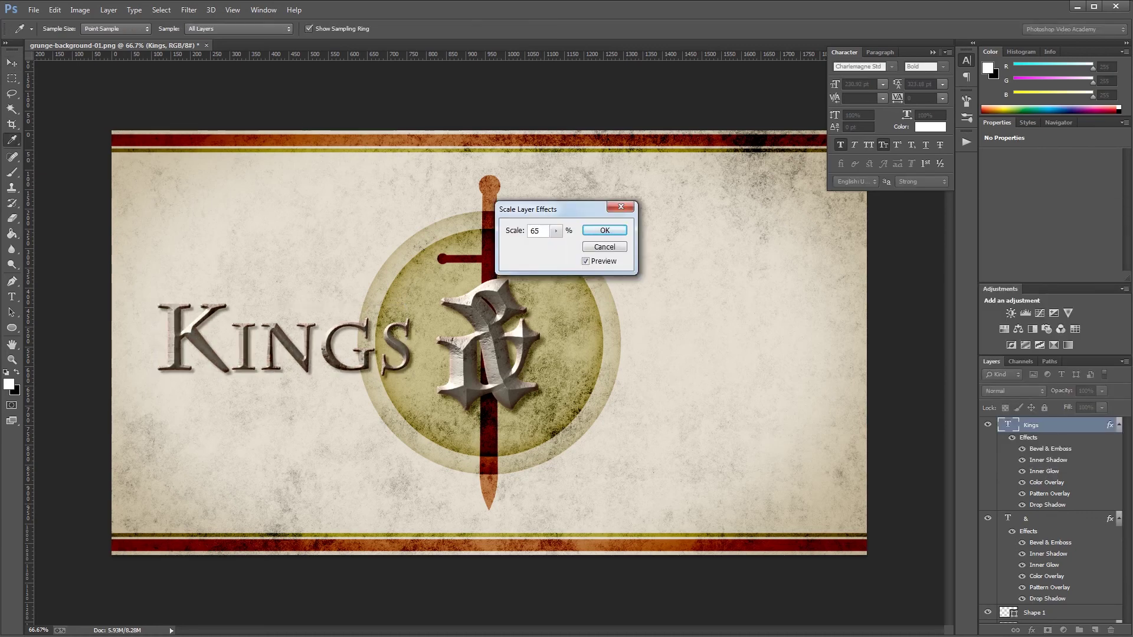
pyautogui.click(610, 234)
pyautogui.press('v')
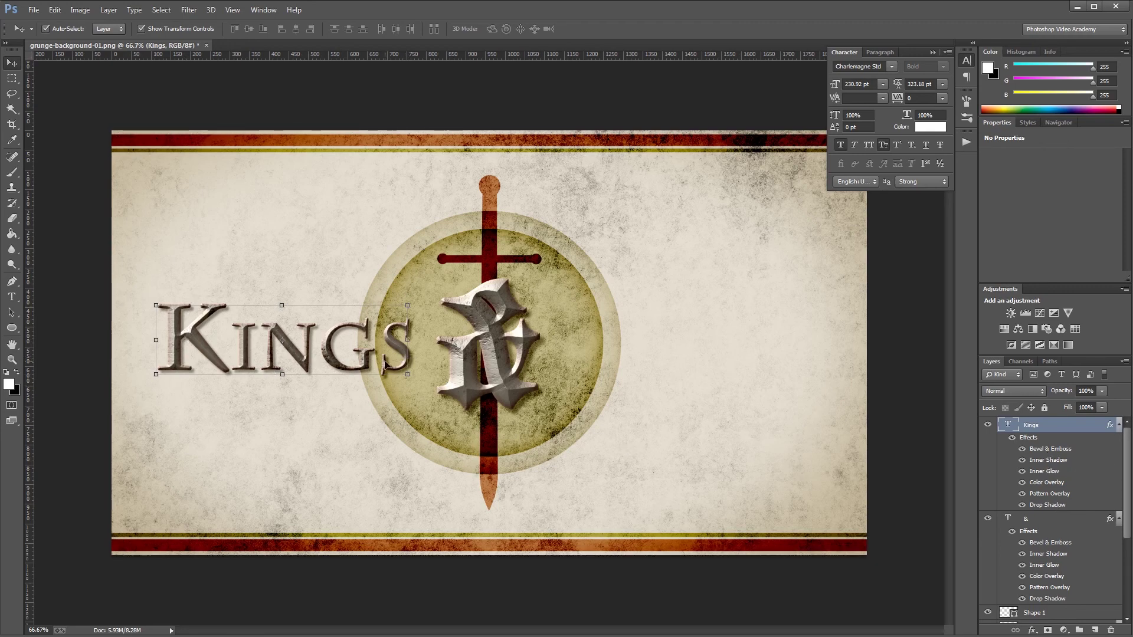
# Set both the bevel Texture scale and the Pattern Overlay scale of the Kings text to 100%.
pyautogui.doubleClick(1075, 451)
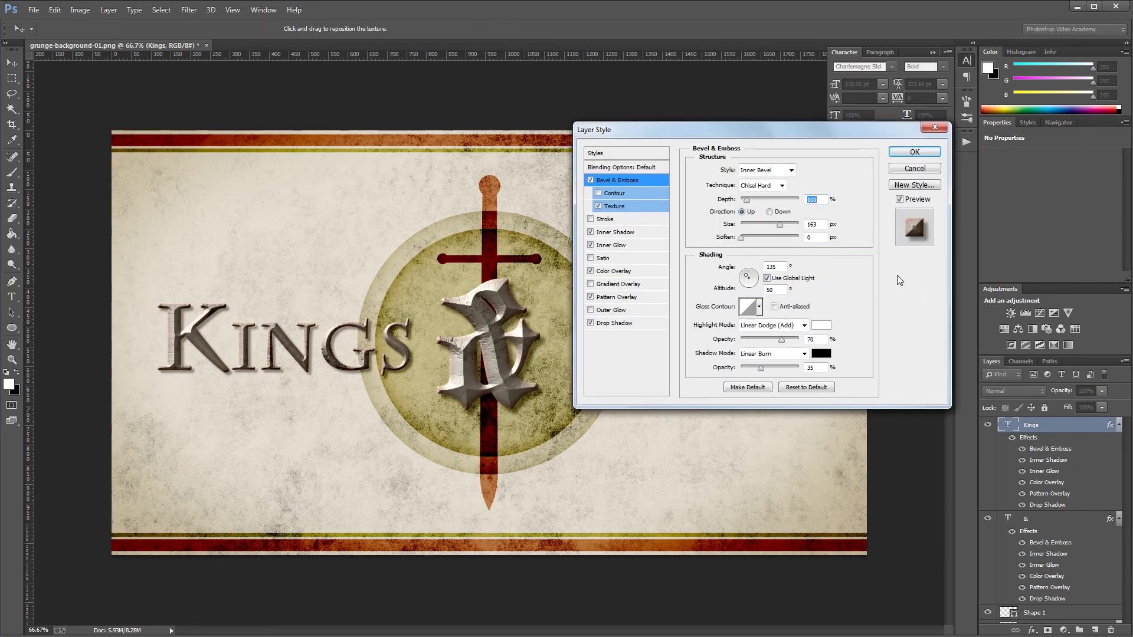
pyautogui.click(627, 206)
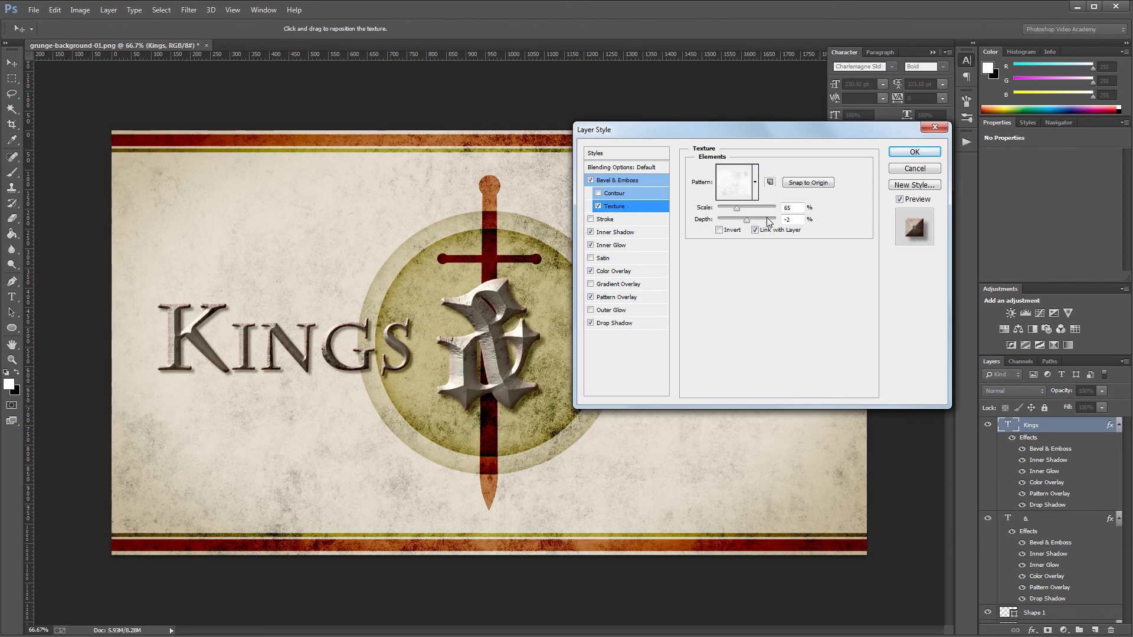
pyautogui.doubleClick(800, 206)
pyautogui.write('100')
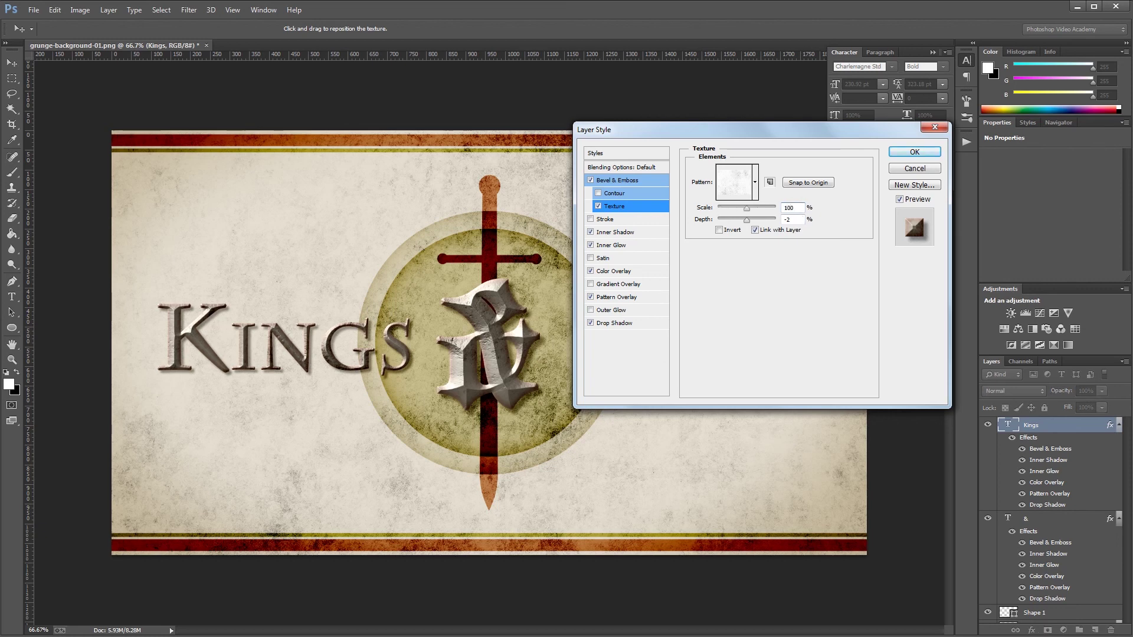
pyautogui.click(626, 298)
pyautogui.doubleClick(806, 236)
pyautogui.write('100')
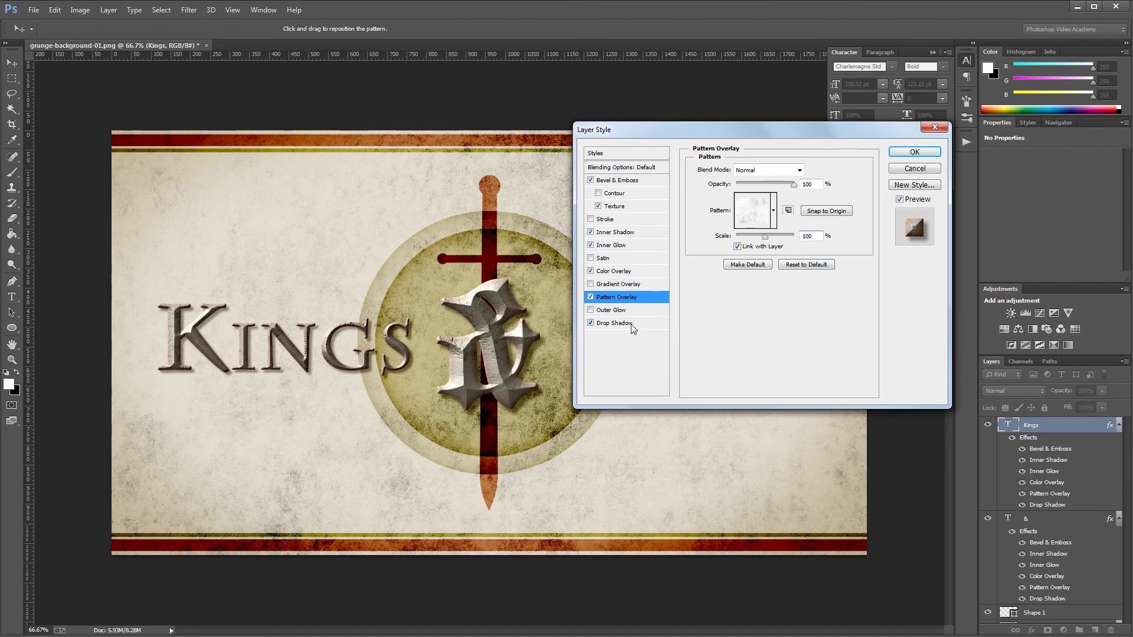
# Set the Kings text's Drop Shadow distance to 14 px, increase its size slightly and apply the layer style.
pyautogui.click(631, 328)
pyautogui.click(819, 220)
pyautogui.press('Up')
pyautogui.press('Up')
pyautogui.press('Up')
pyautogui.press('Up')
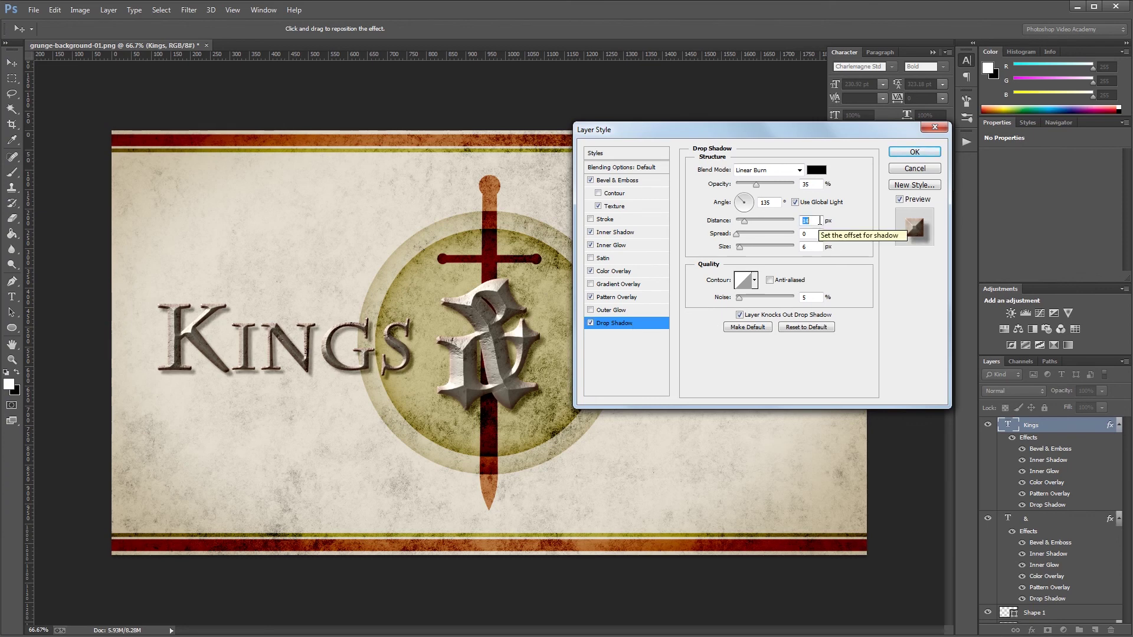
pyautogui.click(808, 247)
pyautogui.press('Up')
pyautogui.press('Up')
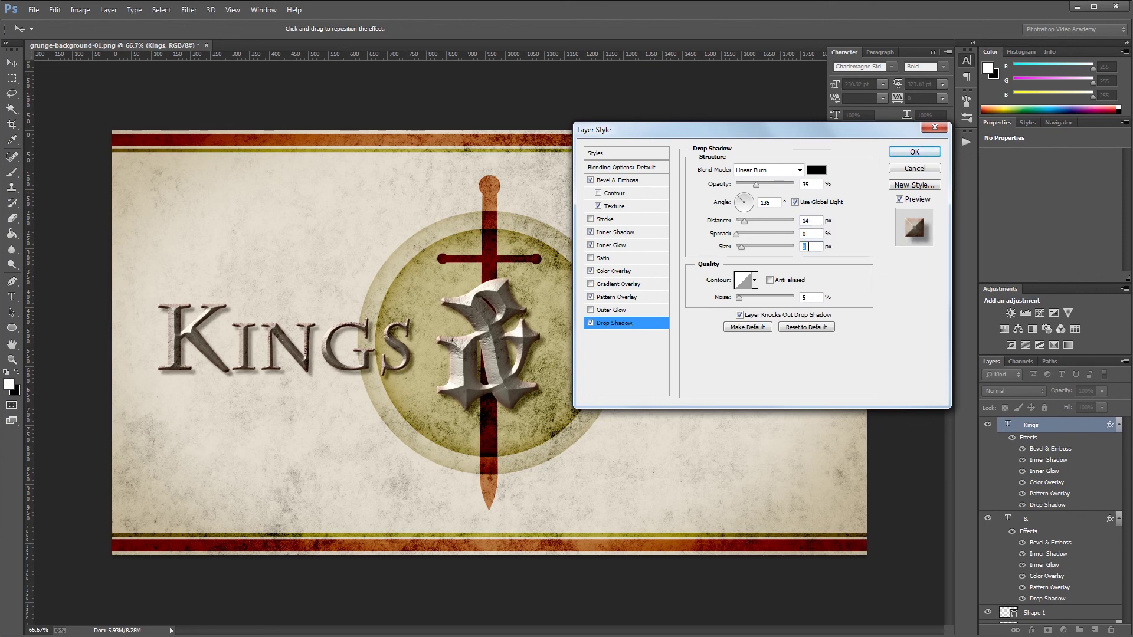
pyautogui.click(922, 152)
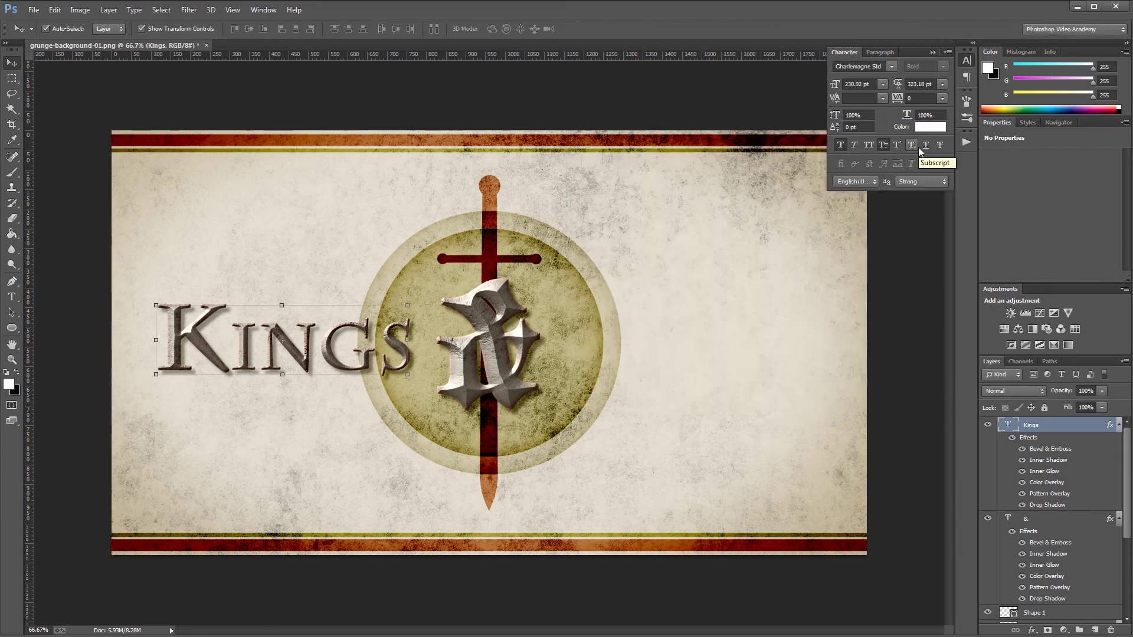
# Duplicate the Kings text to the opposite side of the ampersand and change the copy to read "Rings".
pyautogui.hotkey('ctrl', 'j')
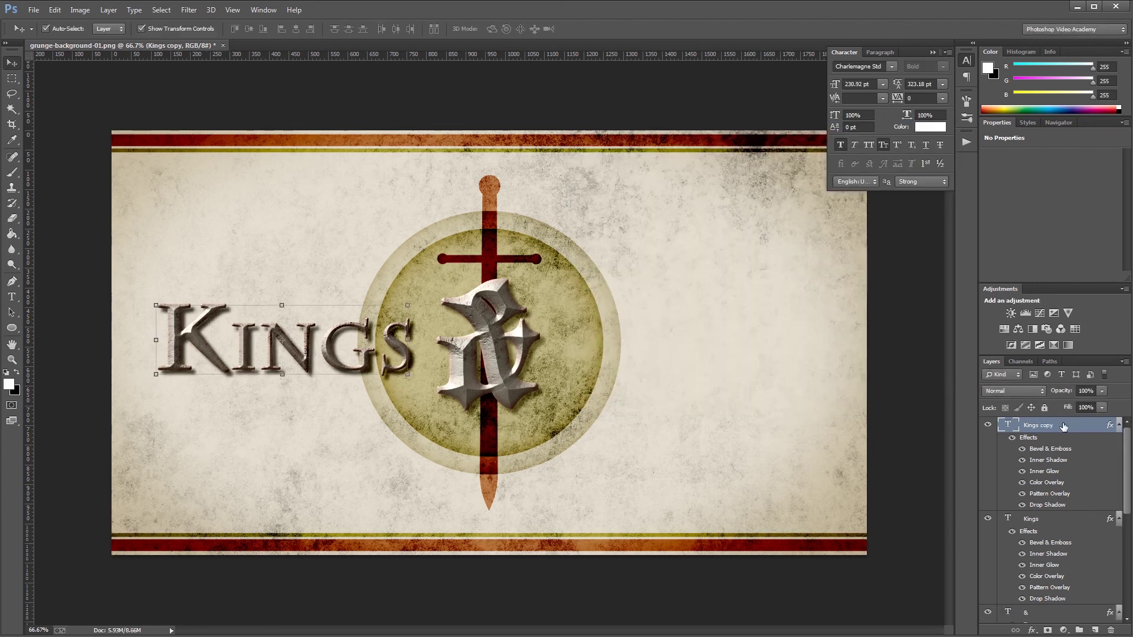
pyautogui.moveTo(361, 363); pyautogui.dragTo(735, 363)
pyautogui.press('t')
pyautogui.moveTo(633, 330); pyautogui.dragTo(563, 332)
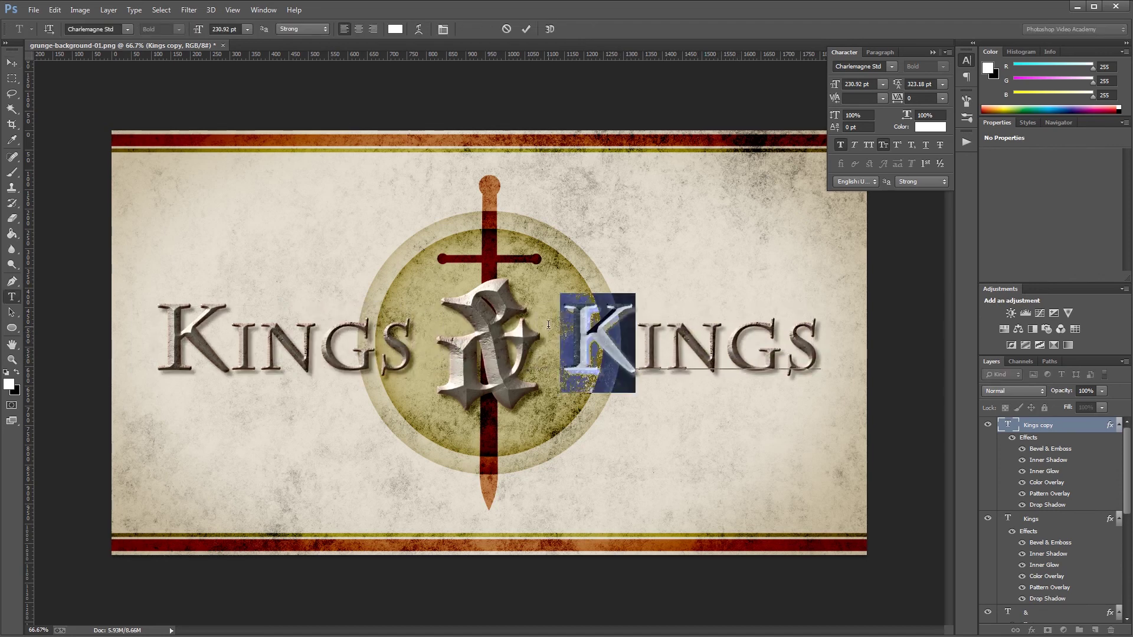
pyautogui.write('R')
pyautogui.hotkey('ctrl', 'Return')
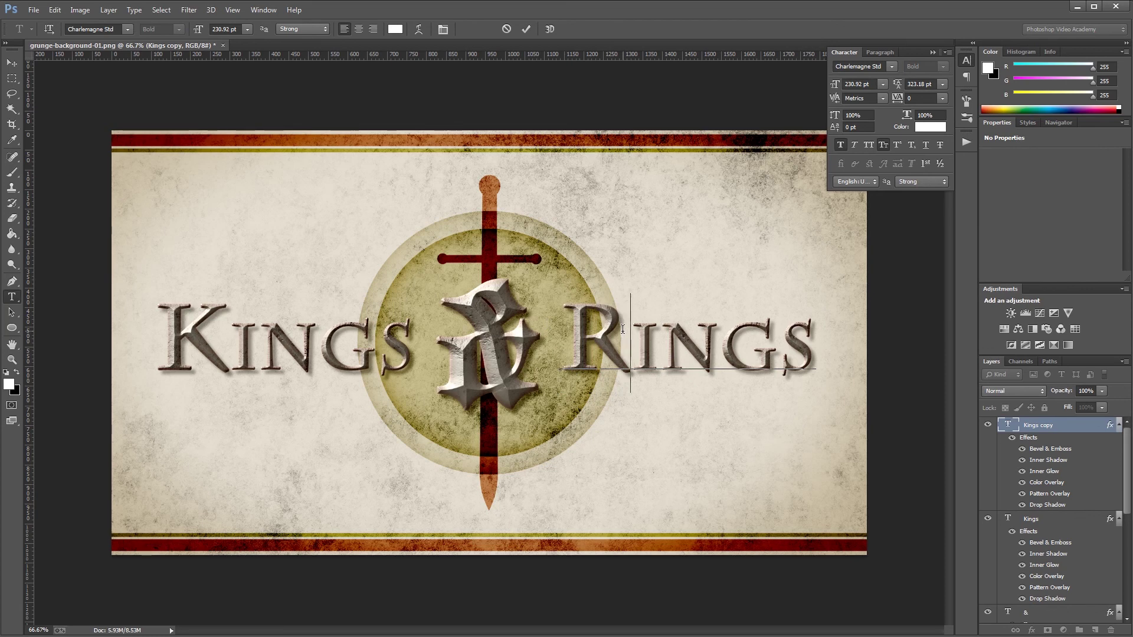
pyautogui.press('v')
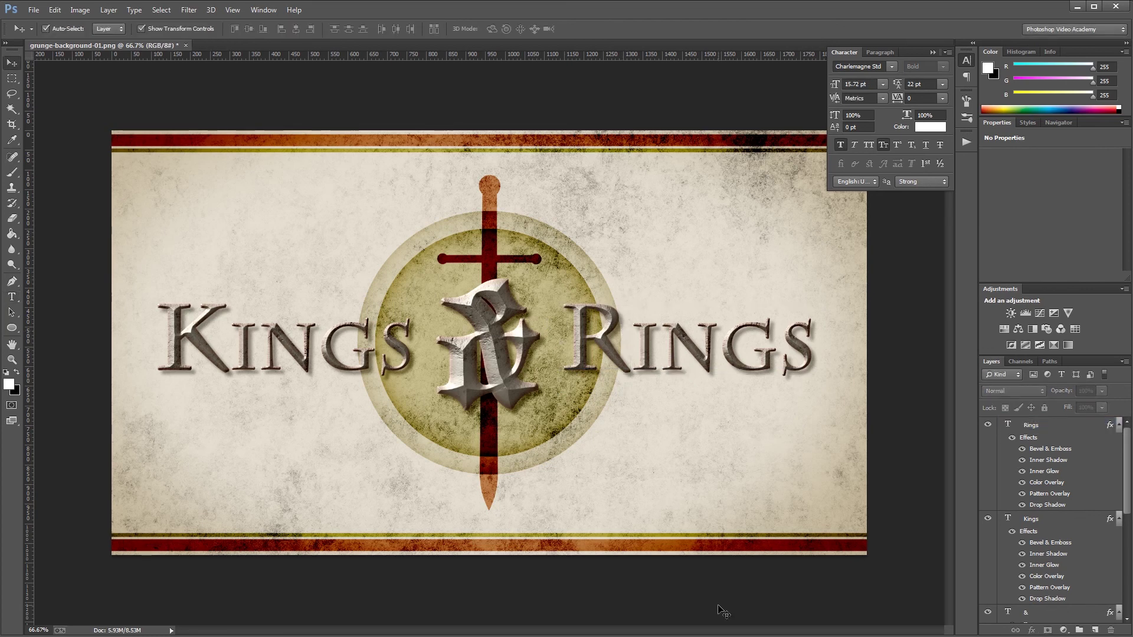